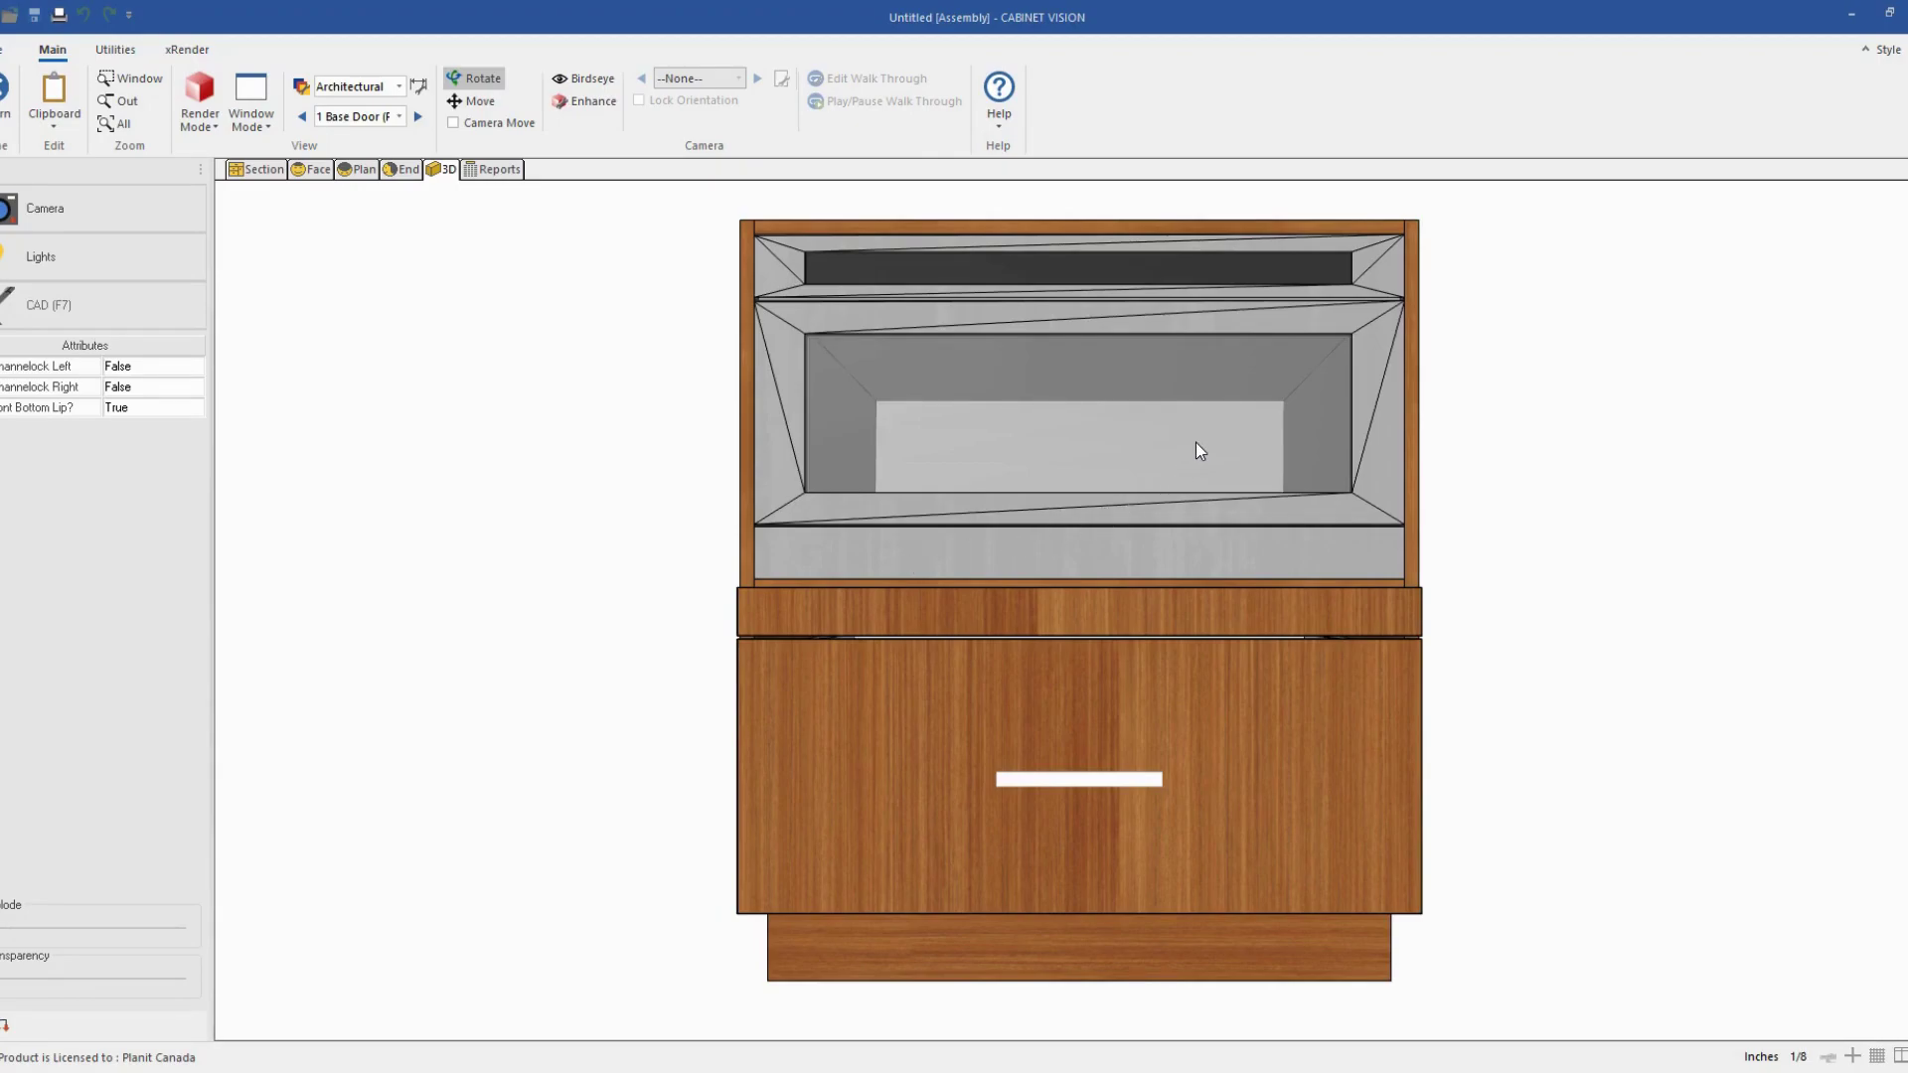
# Inspect the finished microwave cabinet in 3D and return to the room plan with nothing selected.
pyautogui.moveTo(1195, 443)
pyautogui.mouseDown()
pyautogui.moveTo(1204, 497)
pyautogui.moveTo(1099, 537)
pyautogui.moveTo(1249, 446)
pyautogui.mouseUp()
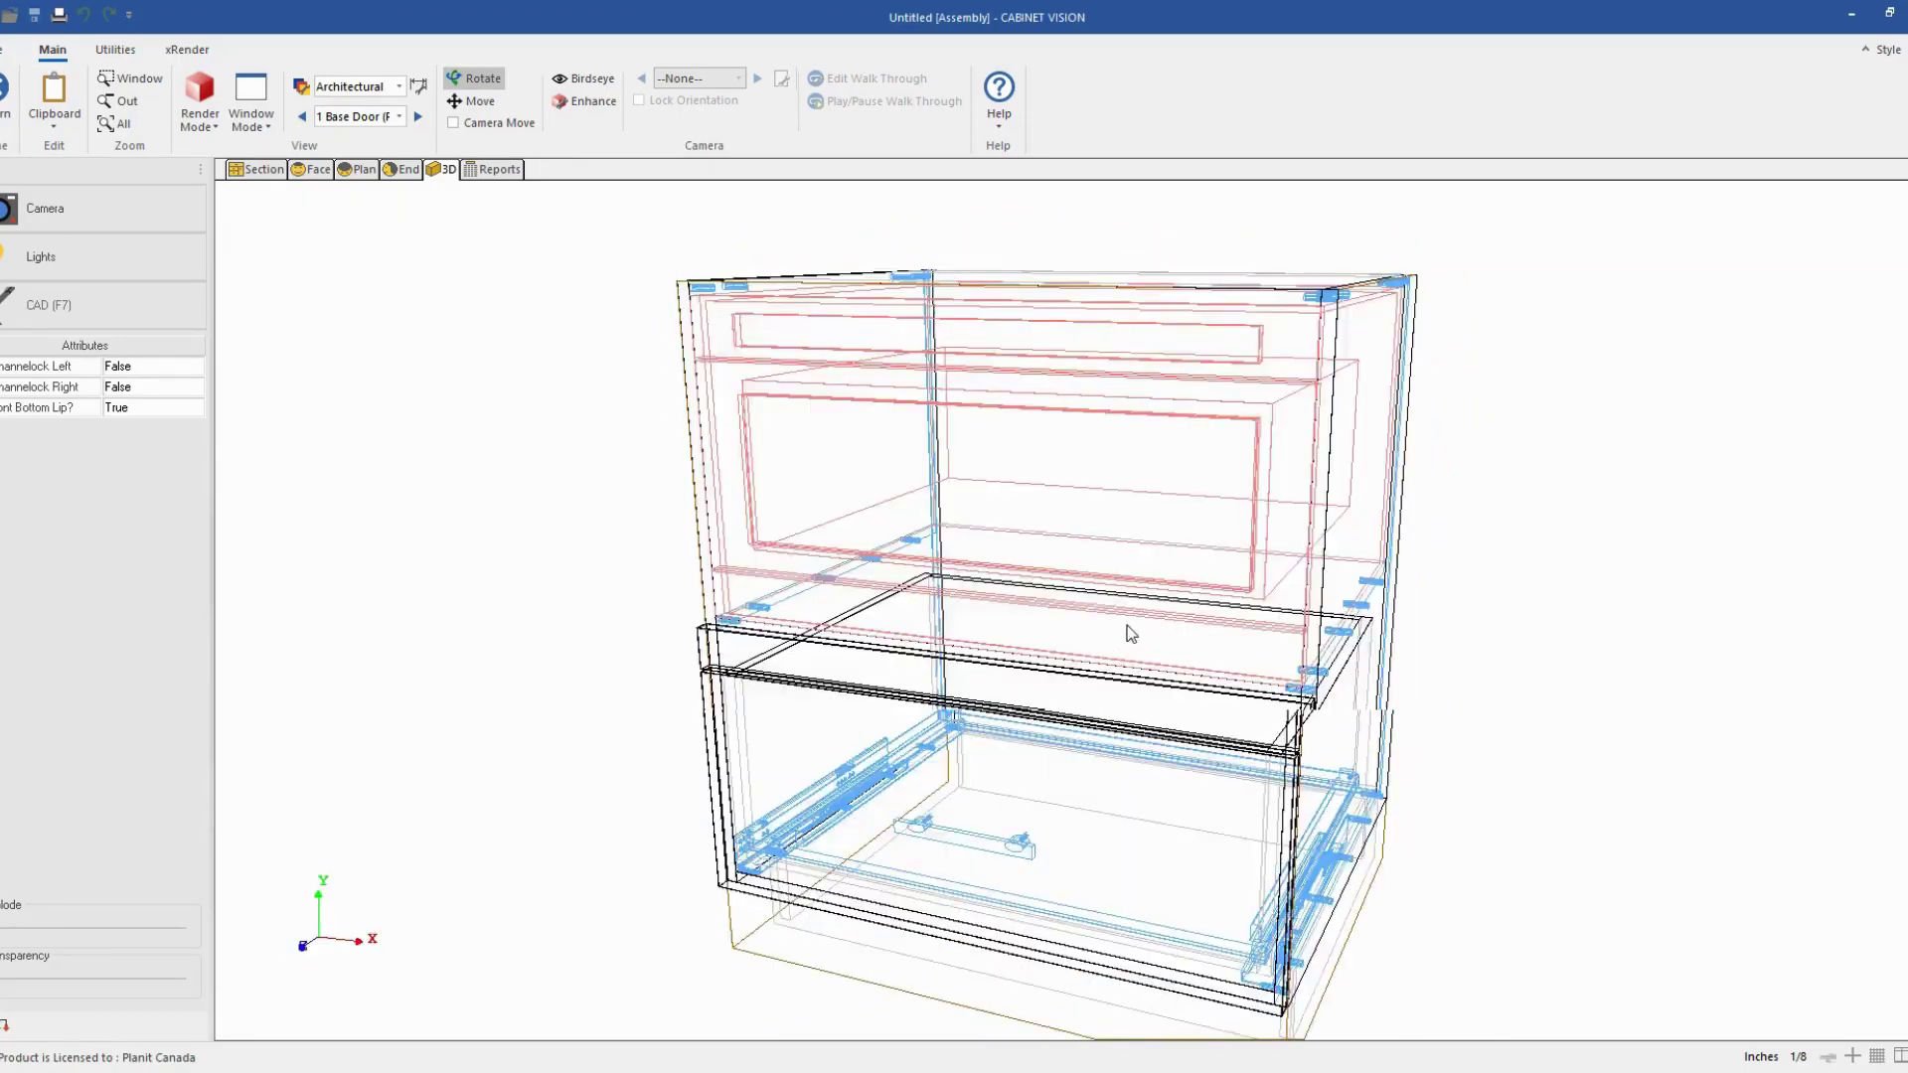
pyautogui.click(7, 120)
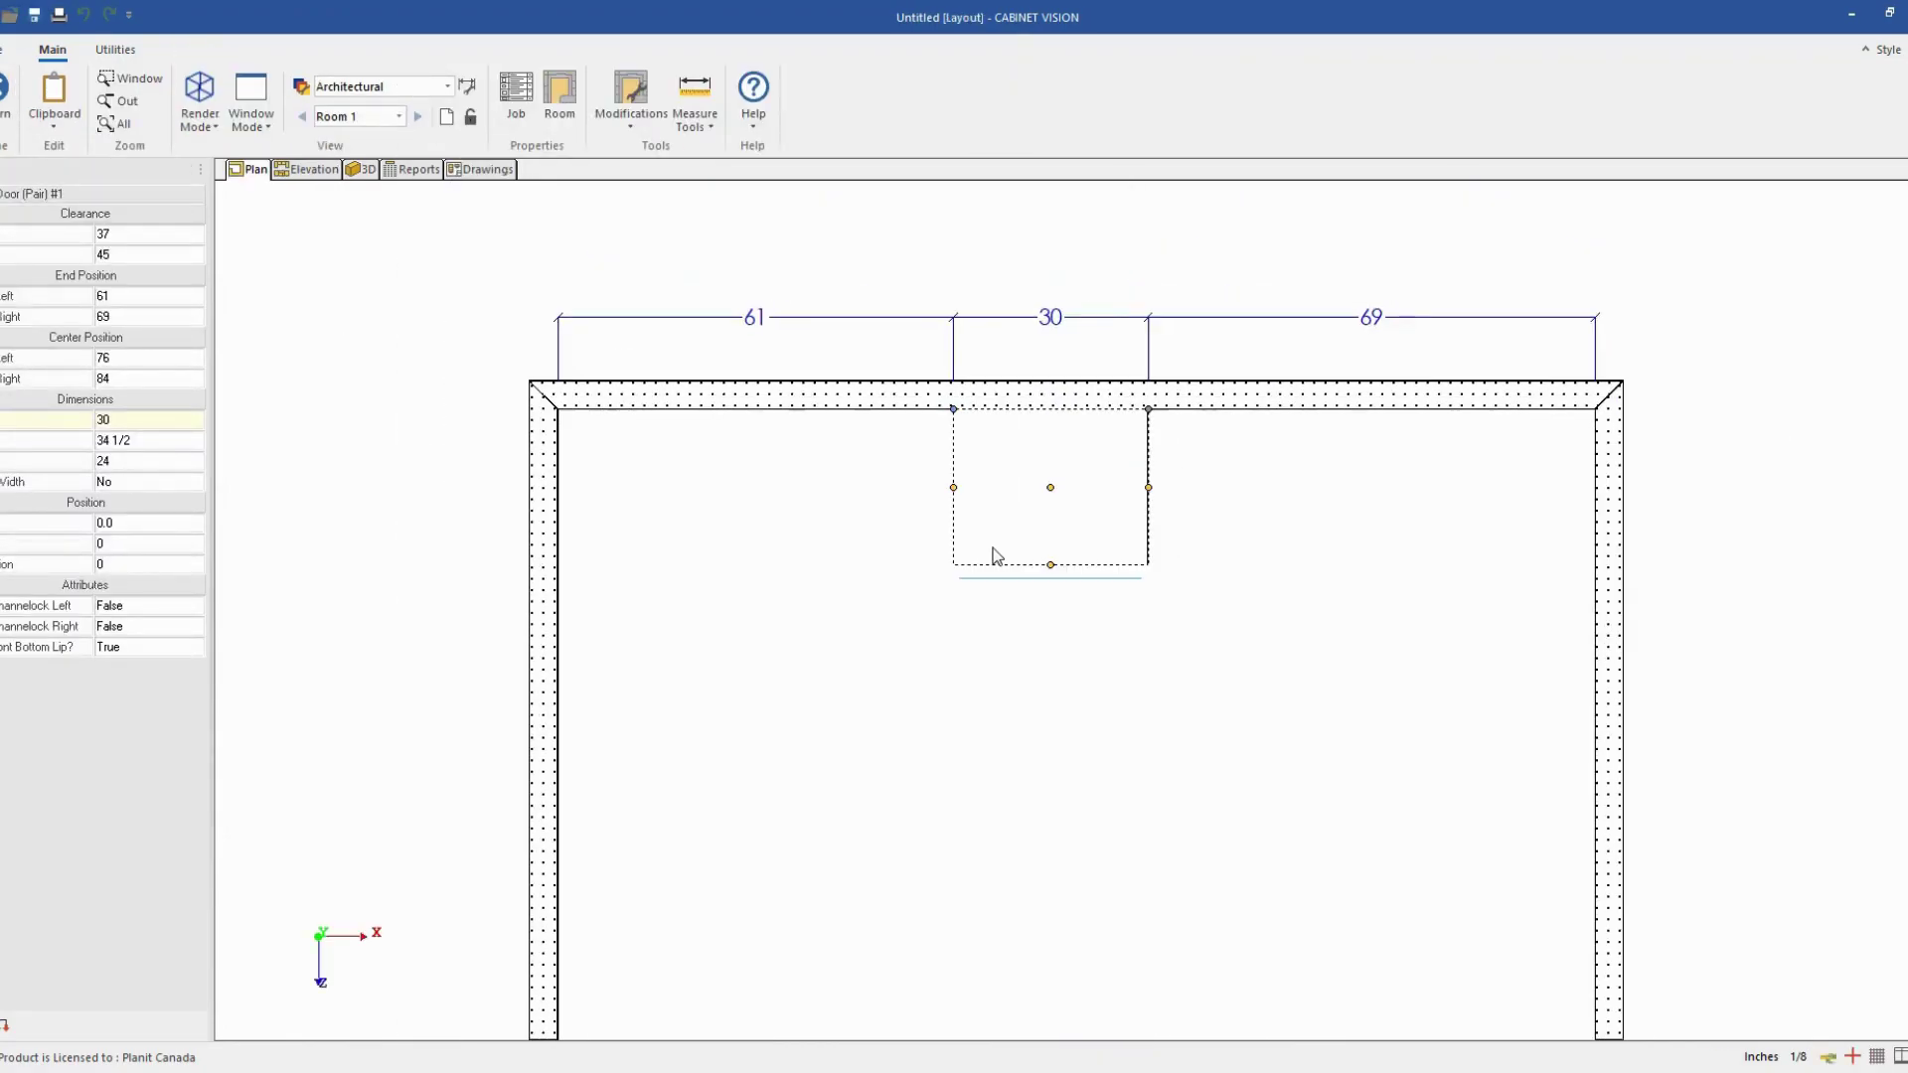
pyautogui.click(356, 303)
# Place a Base Door (Pair) from the Custom Cabinets catalog on the back wall, 5 inches to the right of the existing cabinet.
pyautogui.click(147, 265)
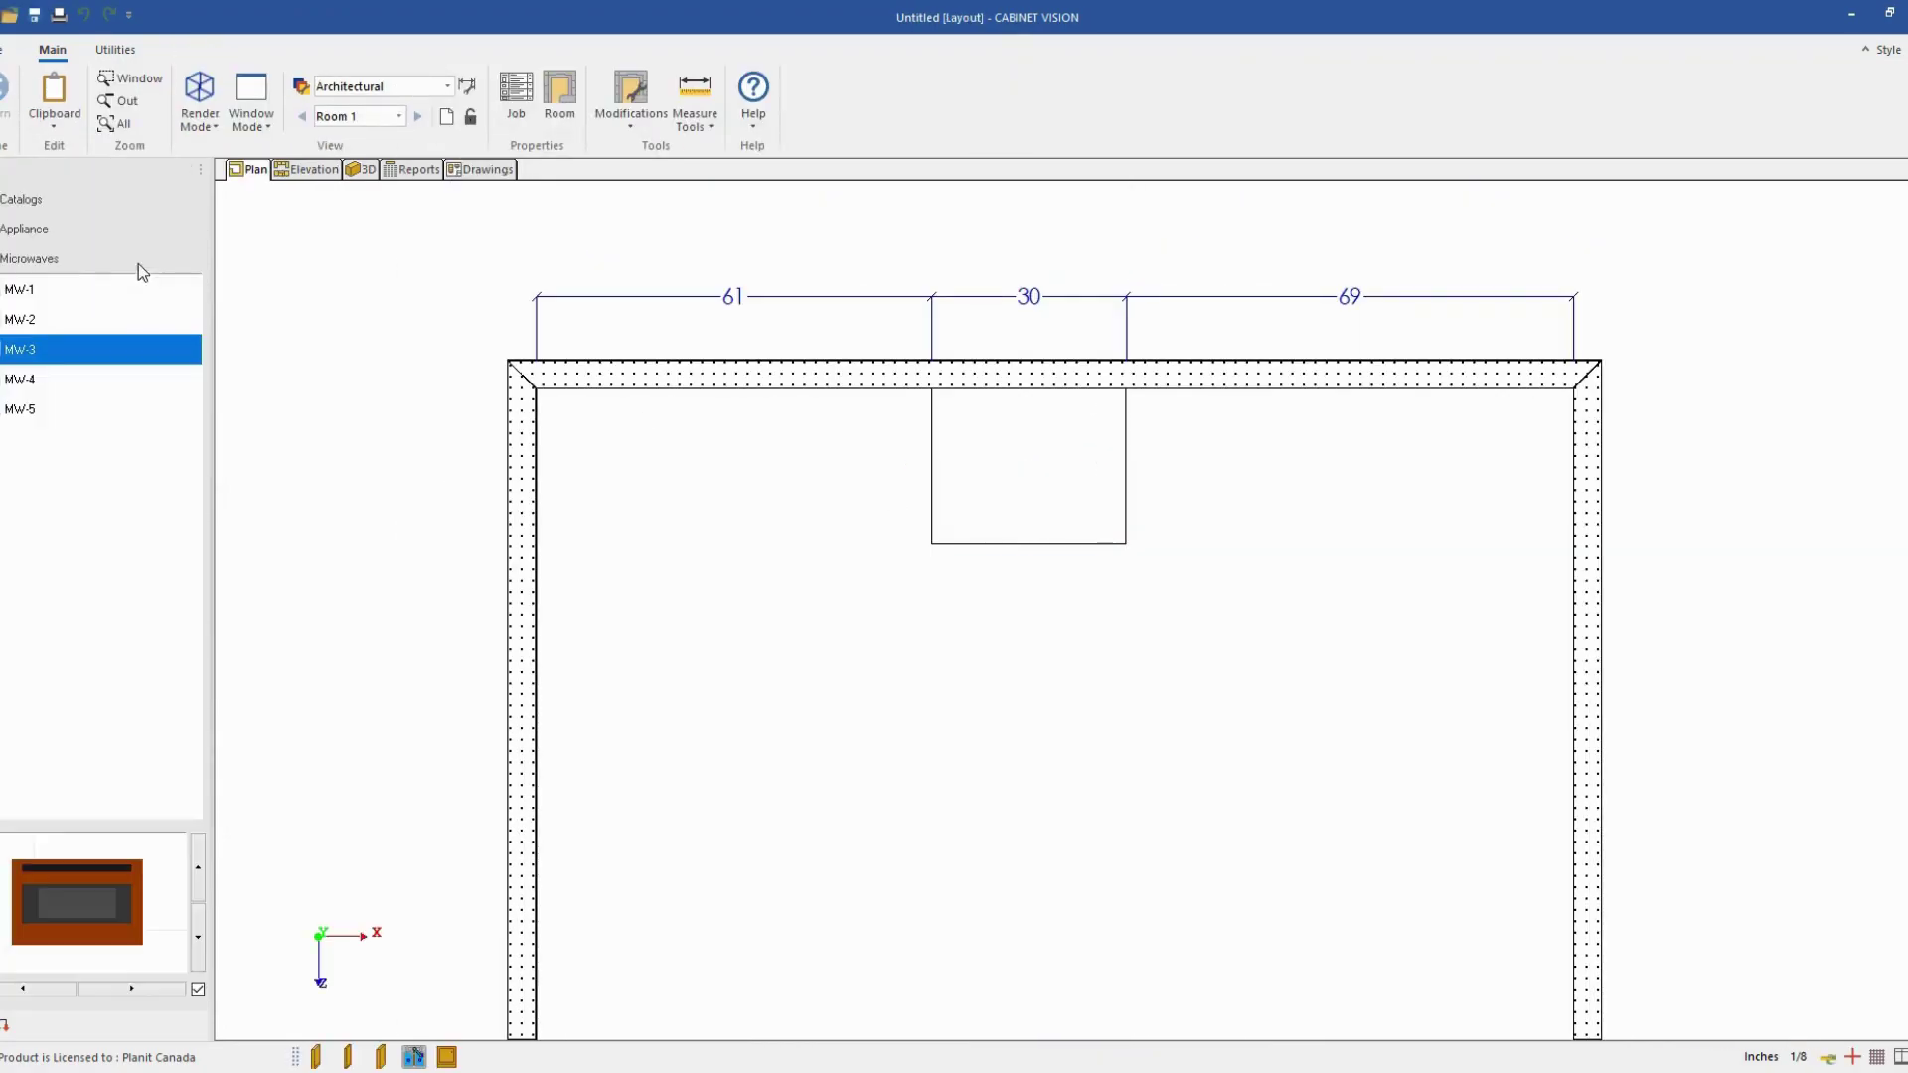
pyautogui.click(37, 209)
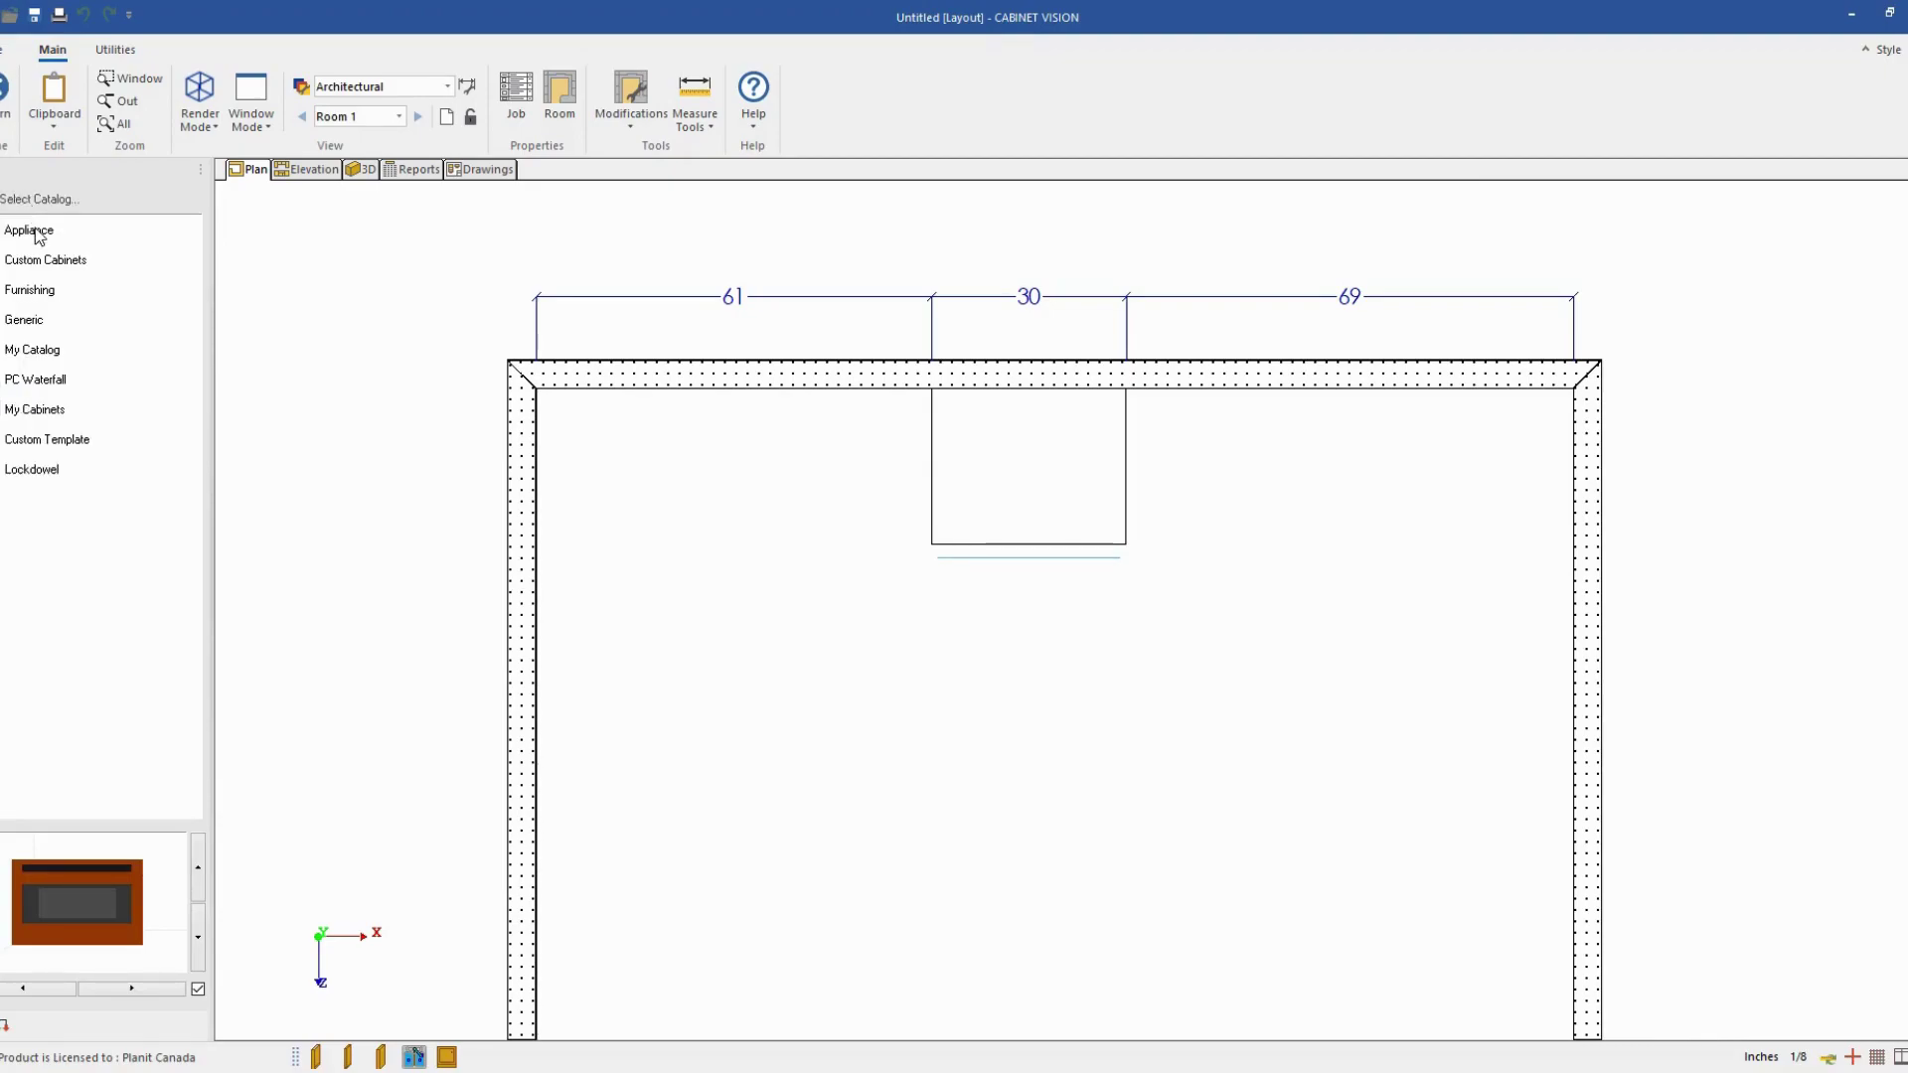
pyautogui.click(36, 258)
pyautogui.click(28, 262)
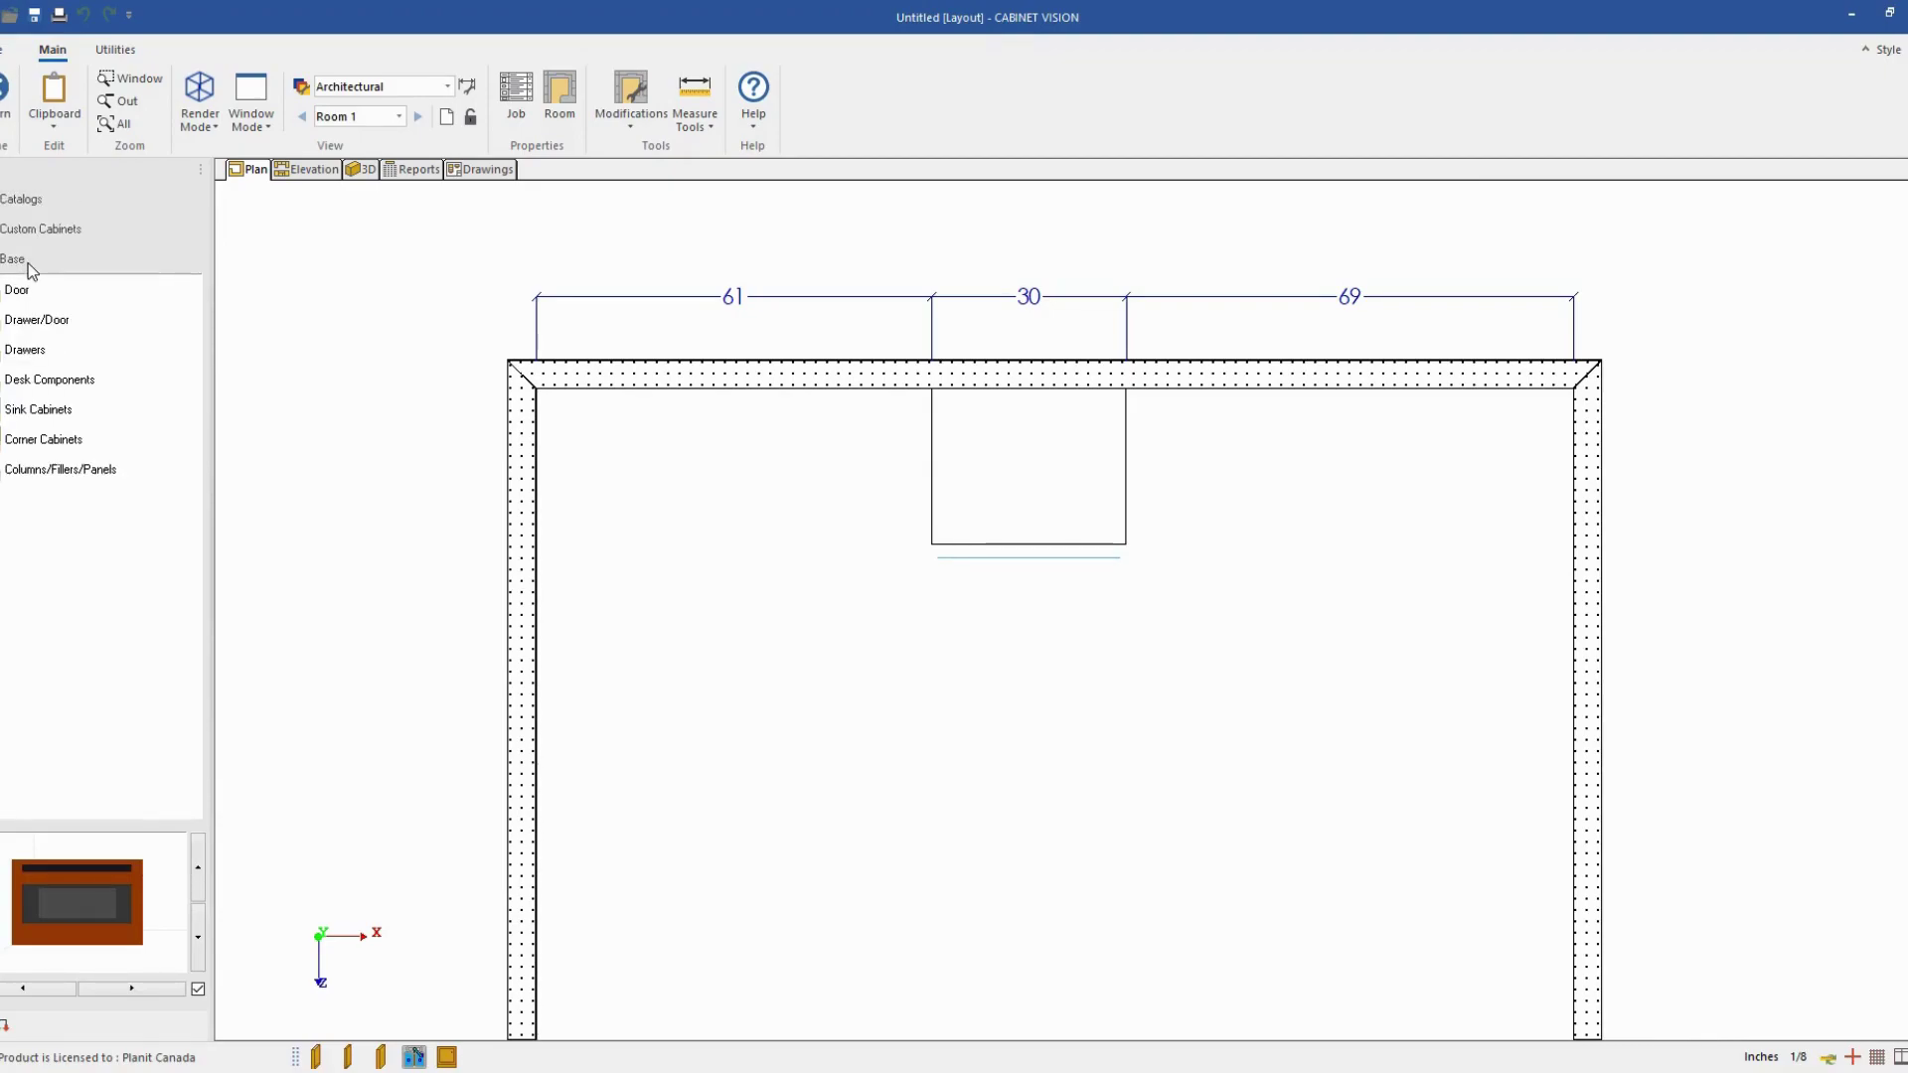
pyautogui.click(32, 296)
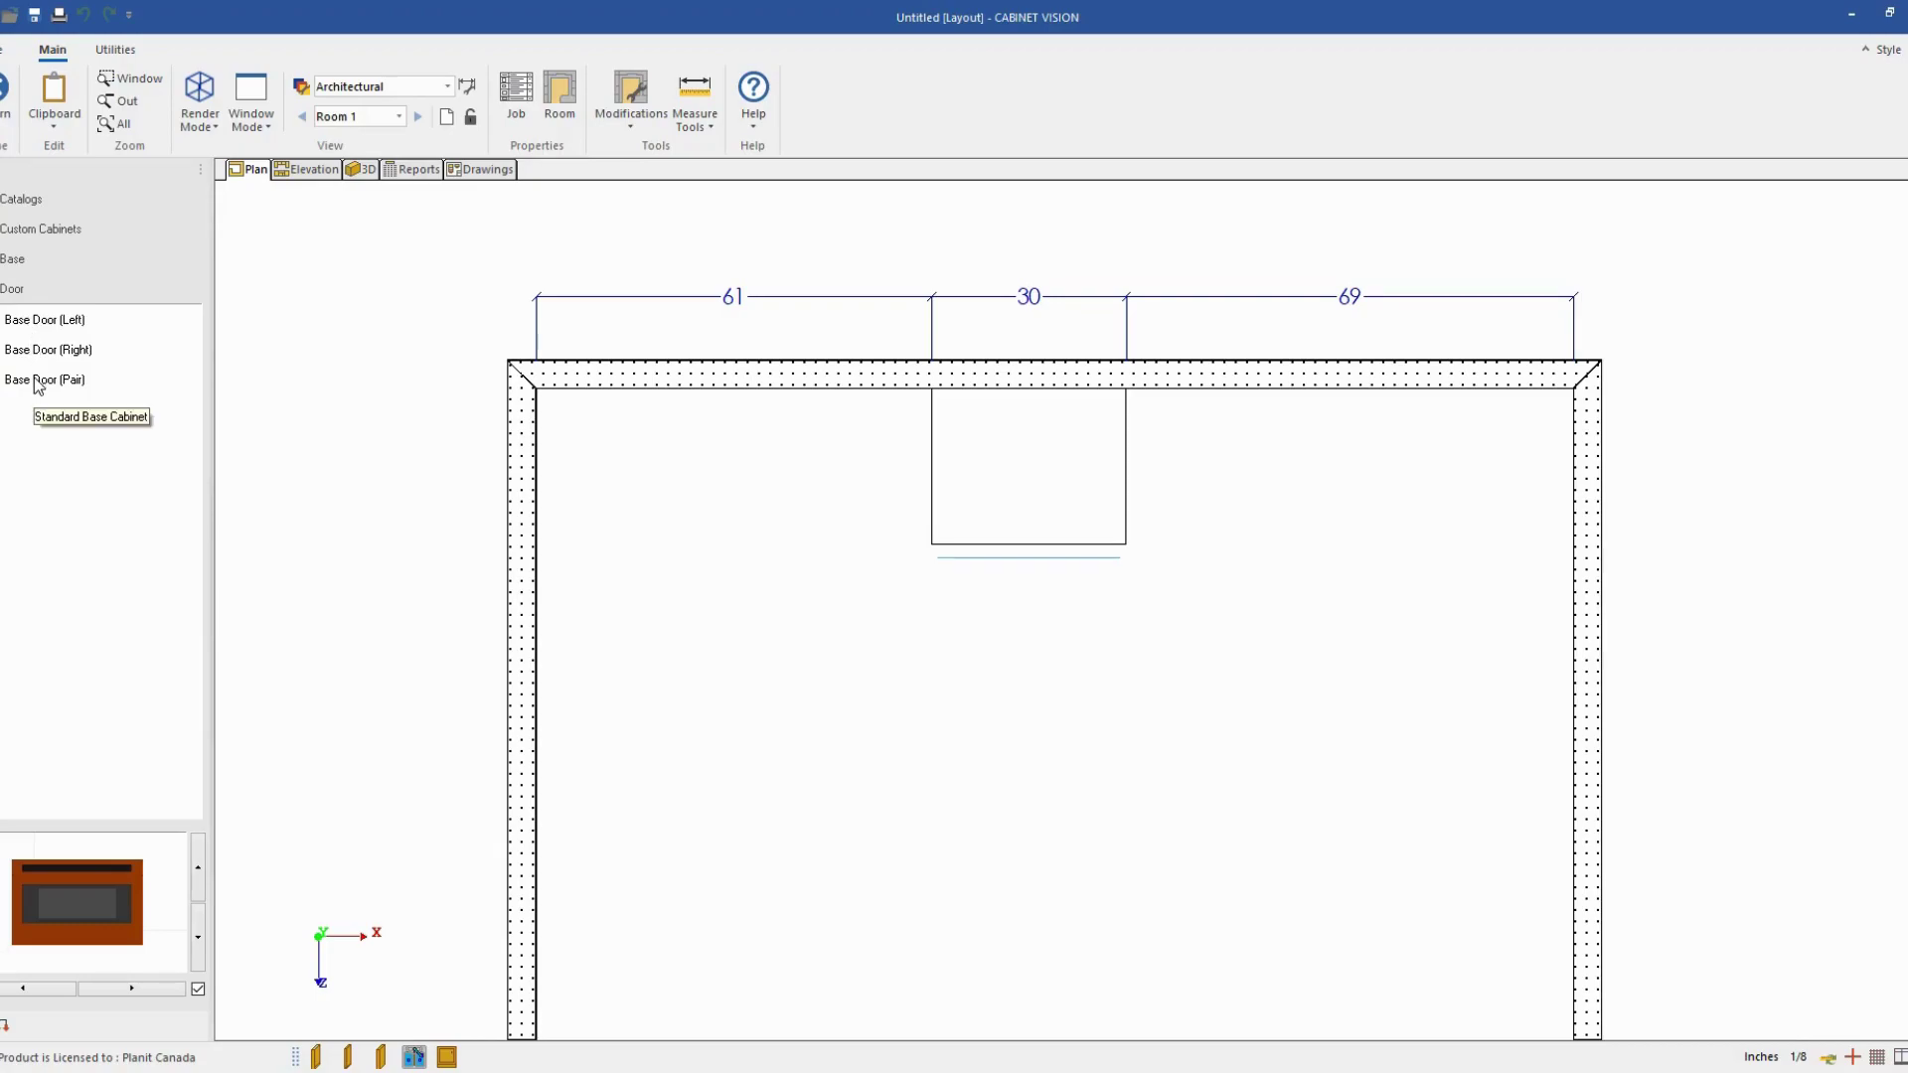
pyautogui.click(29, 383)
pyautogui.moveTo(27, 387); pyautogui.dragTo(1256, 447)
pyautogui.click(1216, 479)
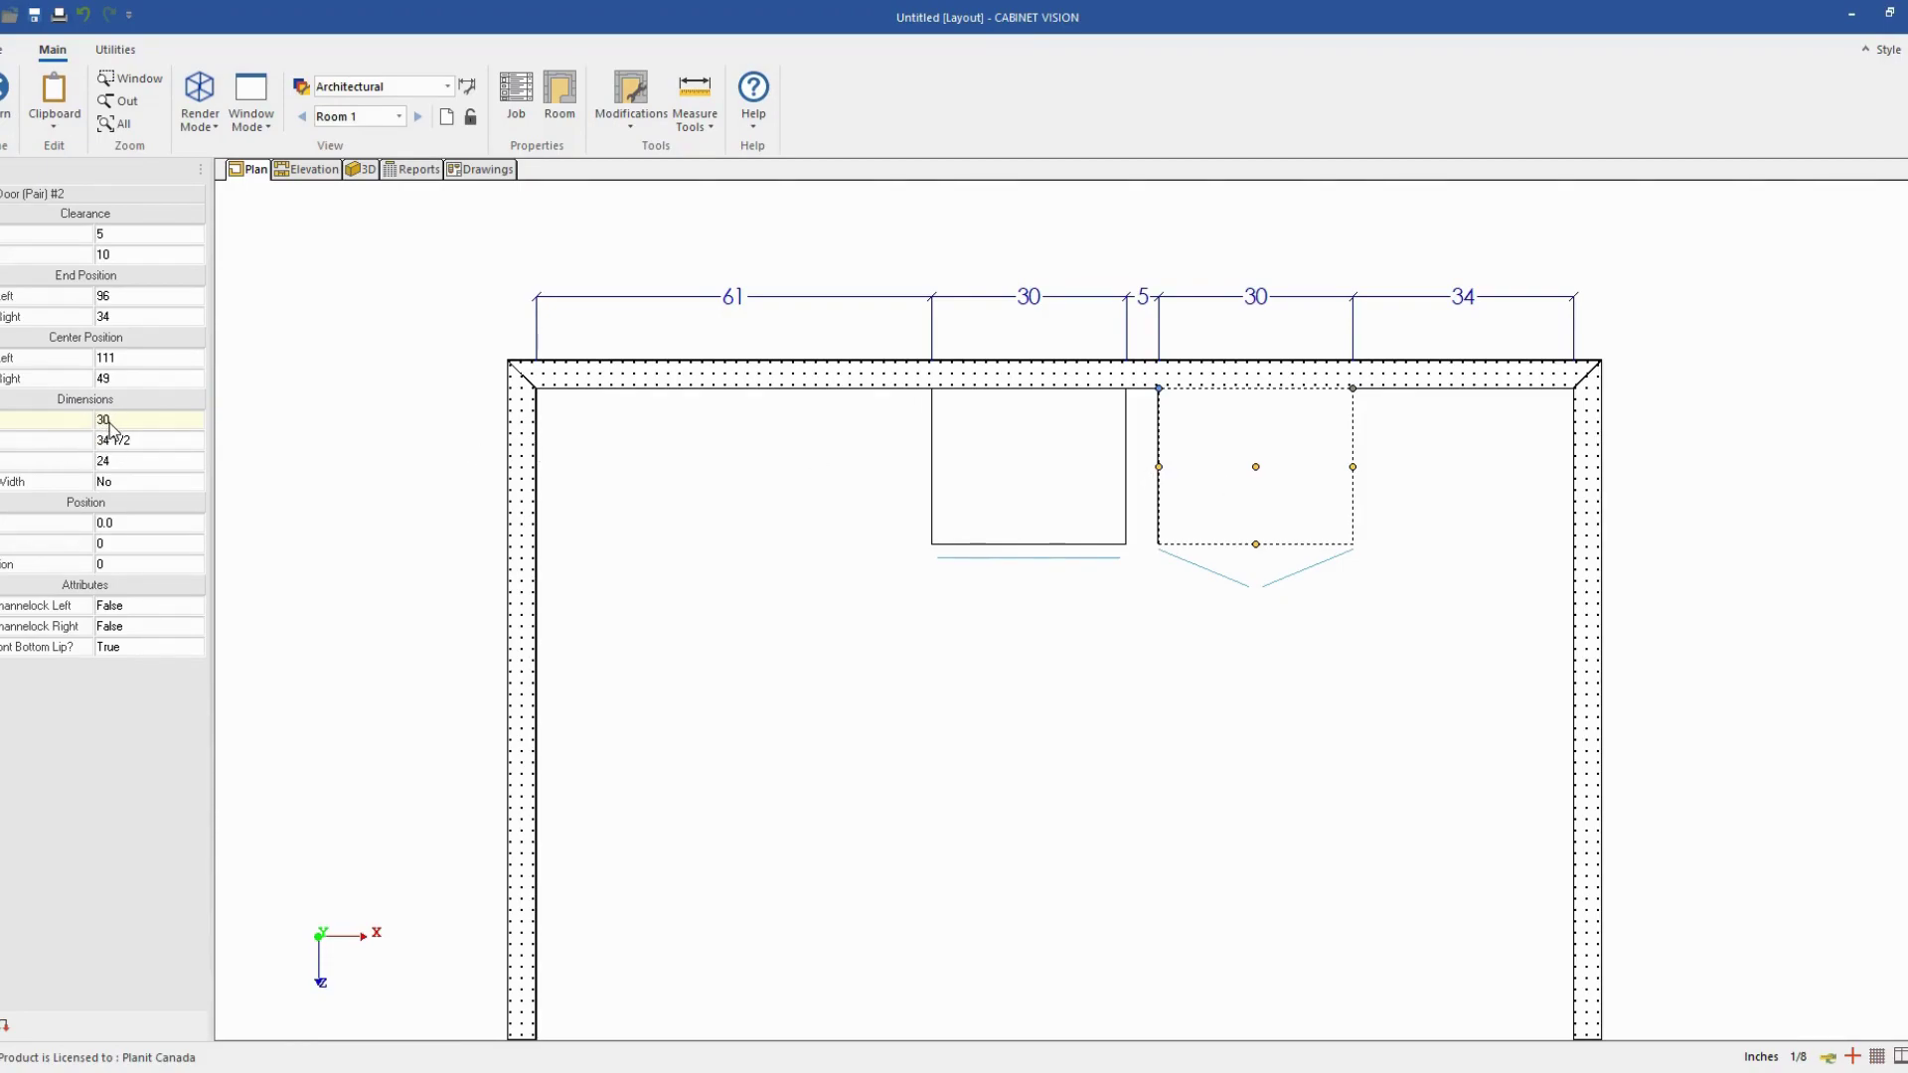
pyautogui.click(1203, 579)
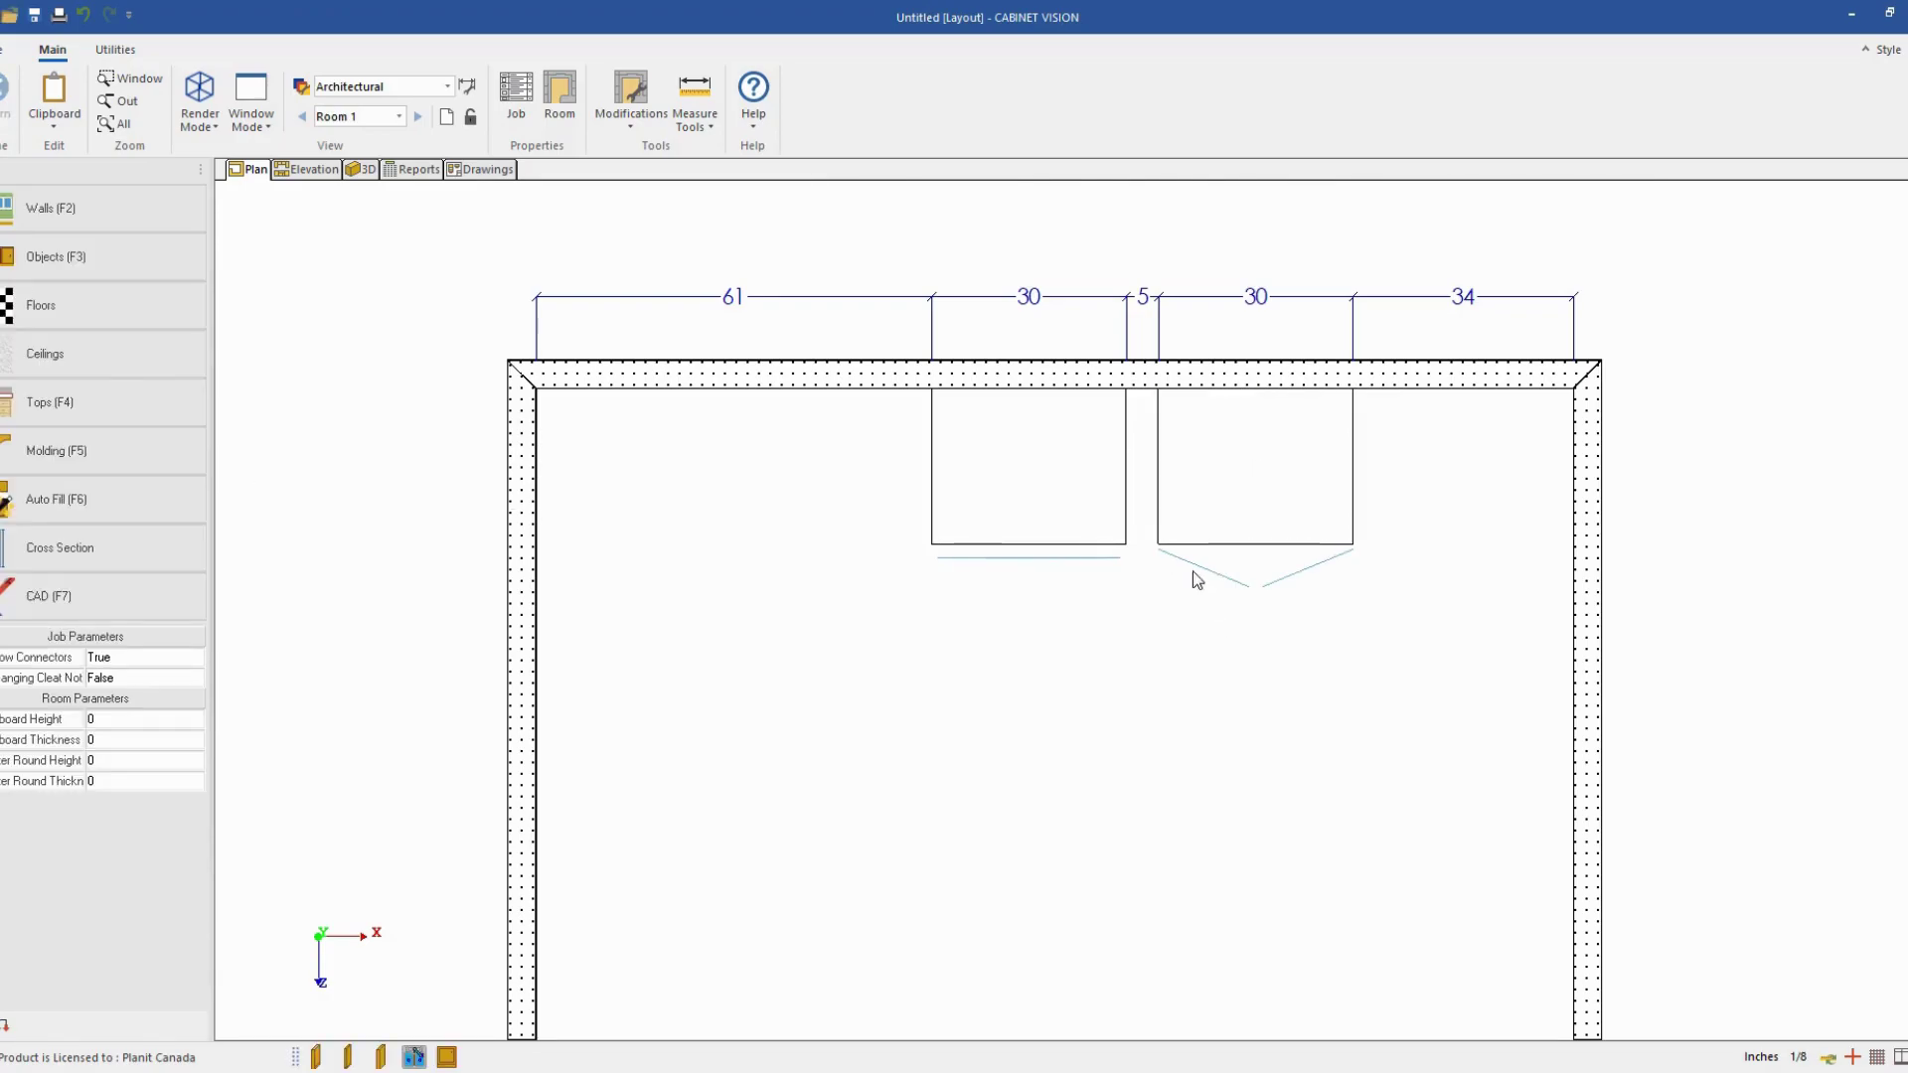
# Open the new Base Door (Pair) cabinet for assembly editing and display its section view.
pyautogui.moveTo(1214, 492)
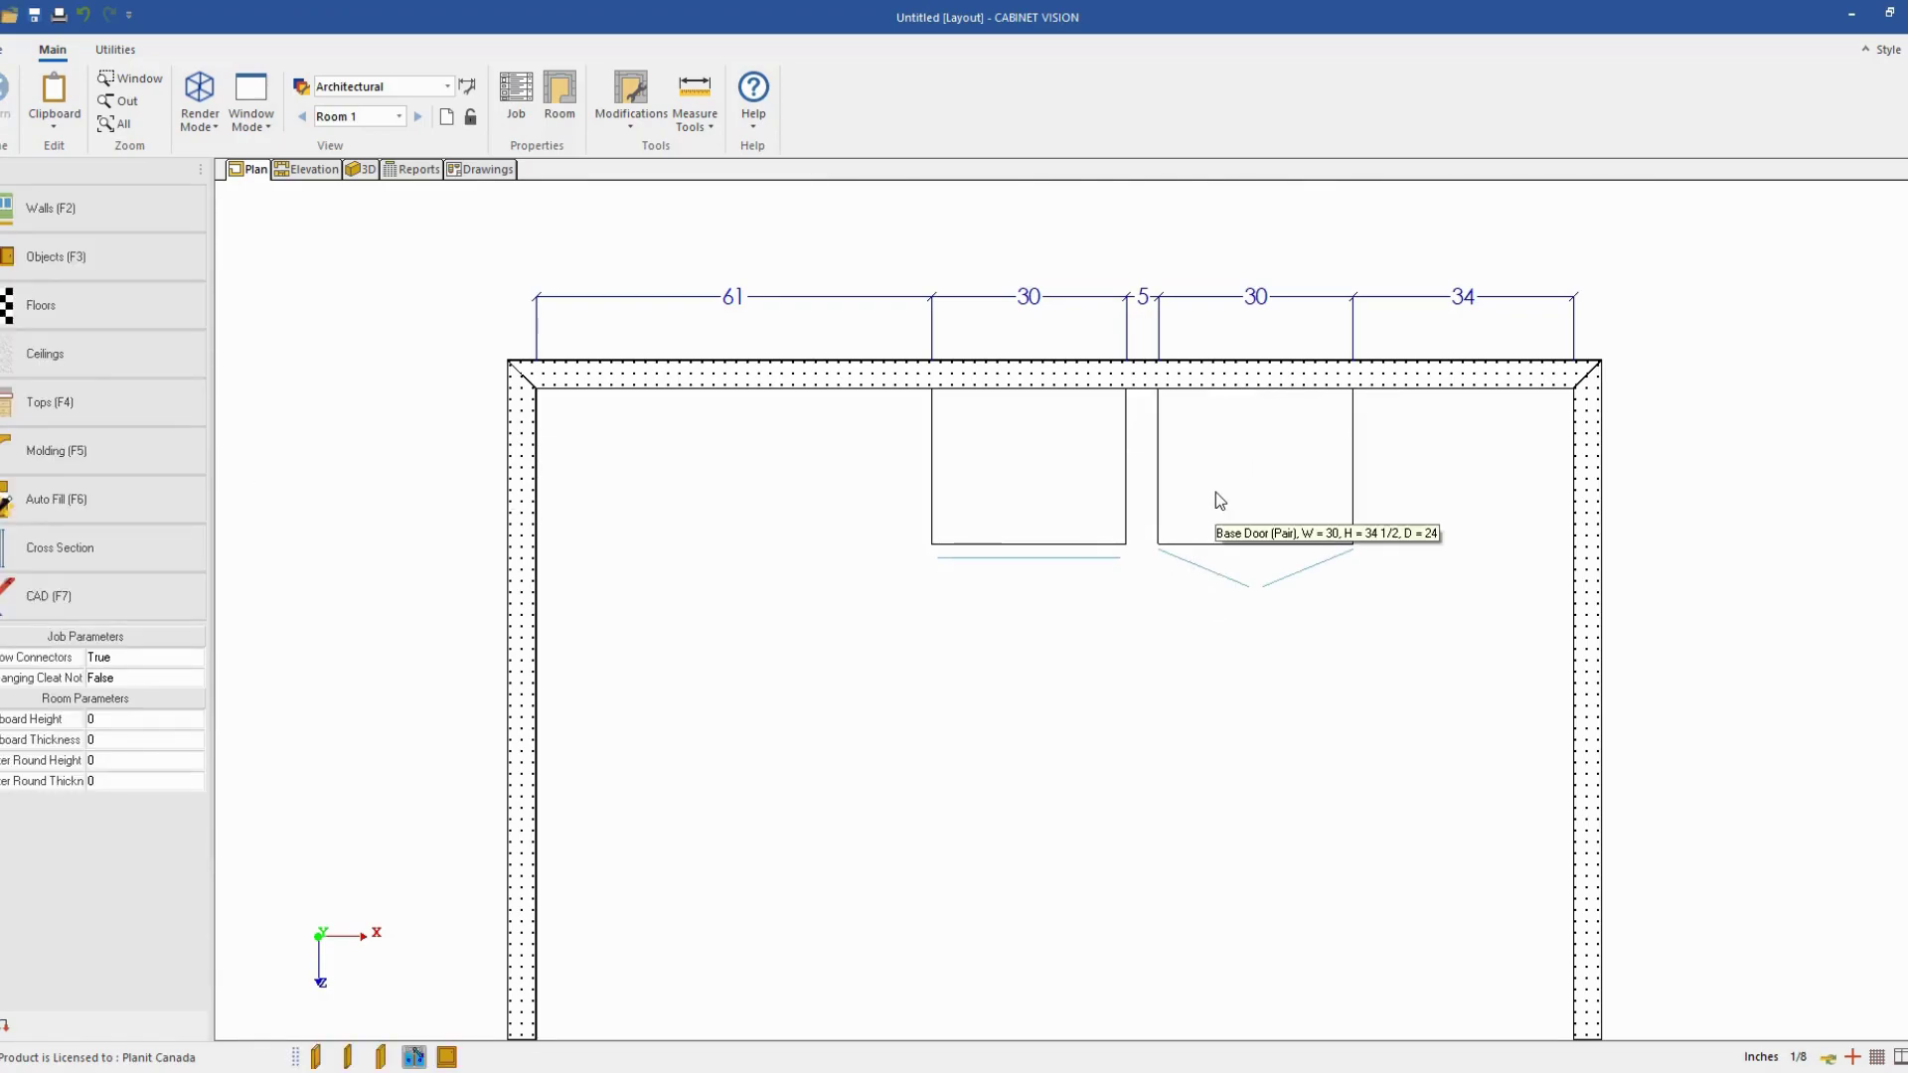
pyautogui.click(1209, 504)
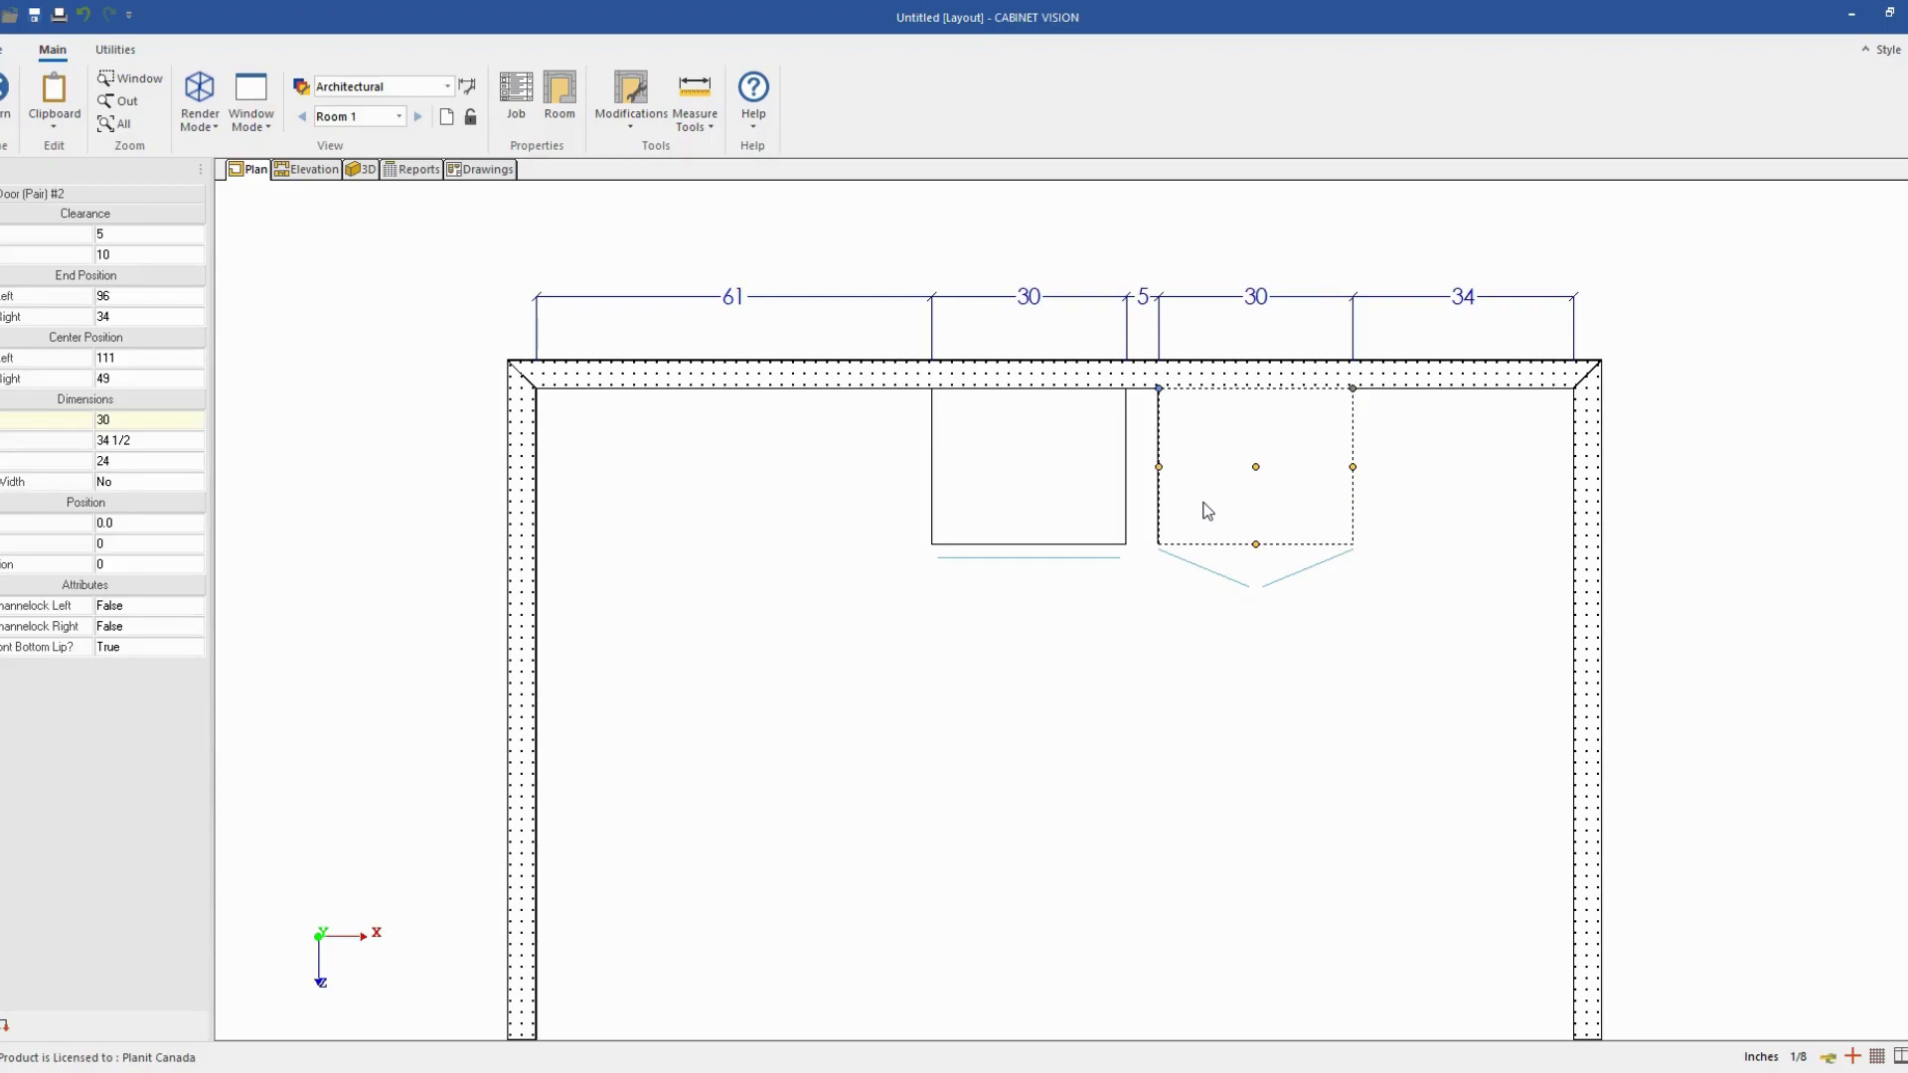
pyautogui.doubleClick(1207, 510)
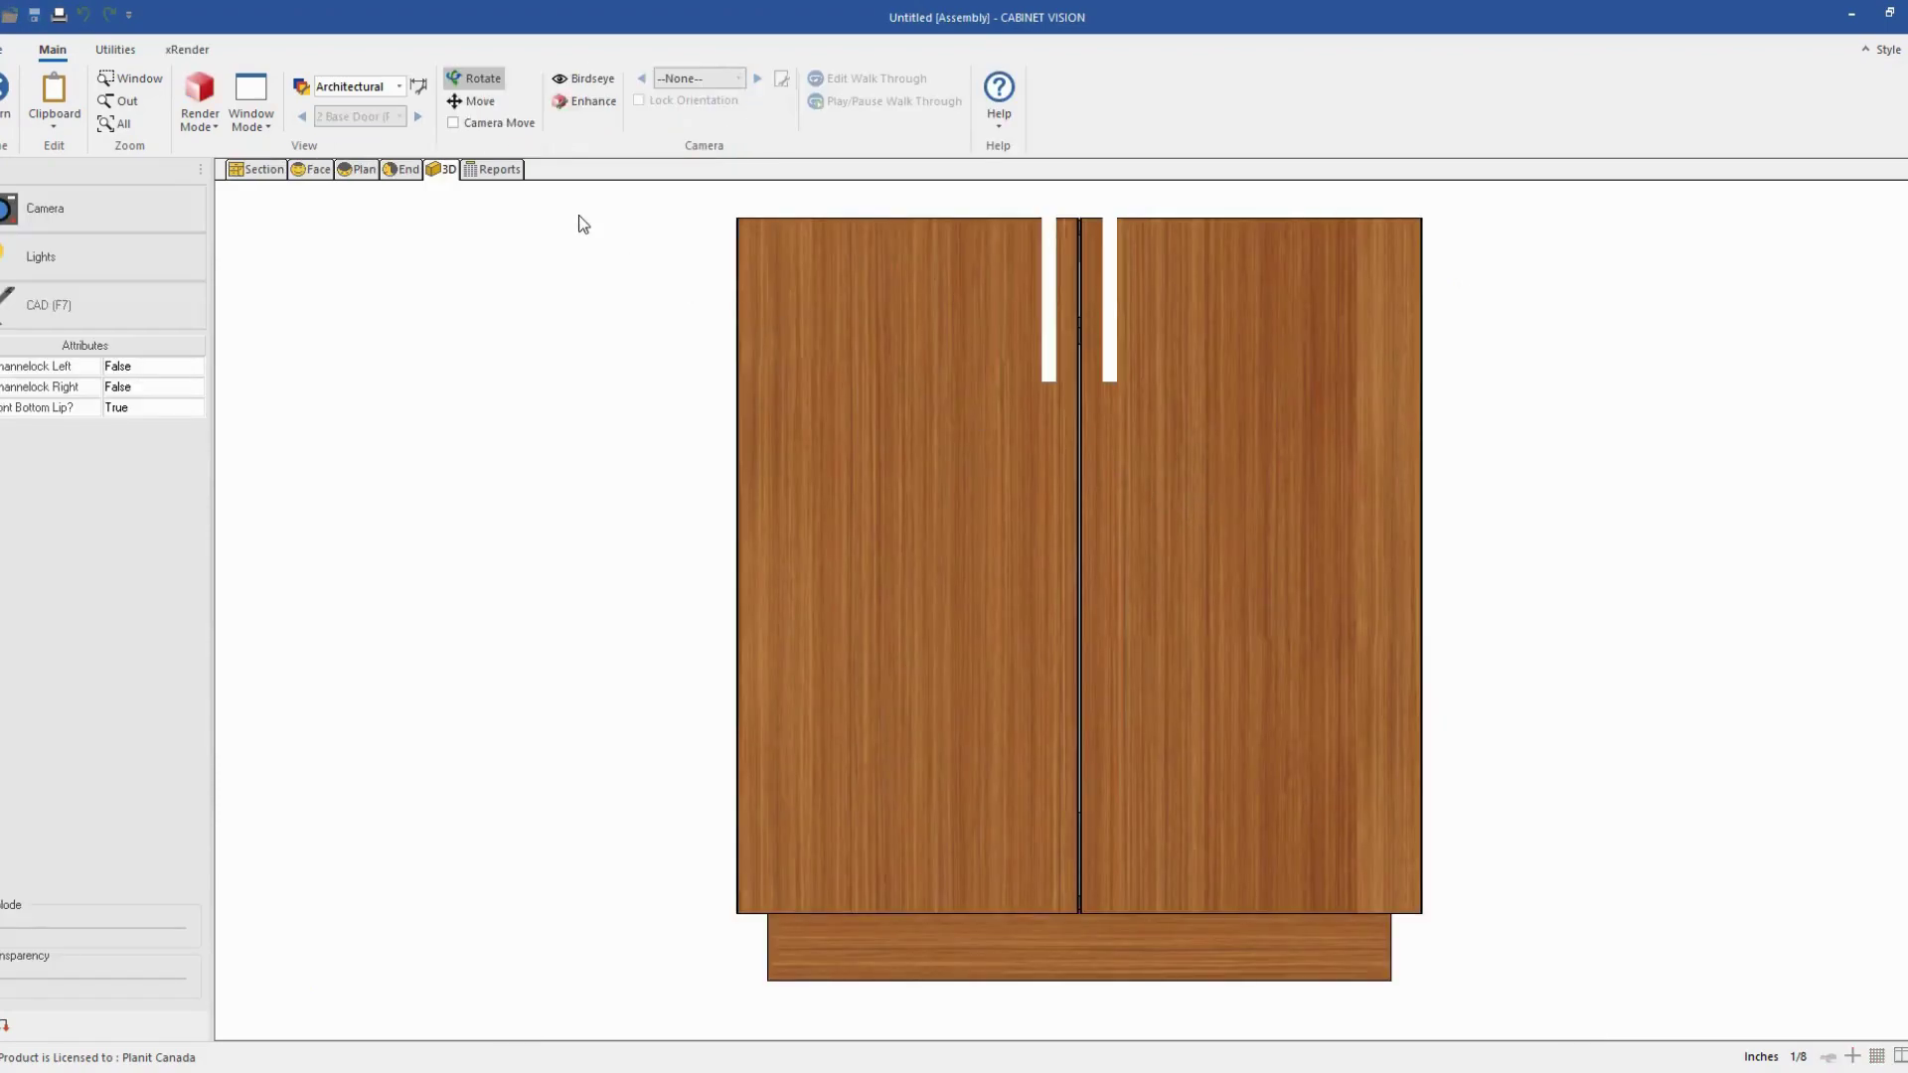
pyautogui.click(251, 175)
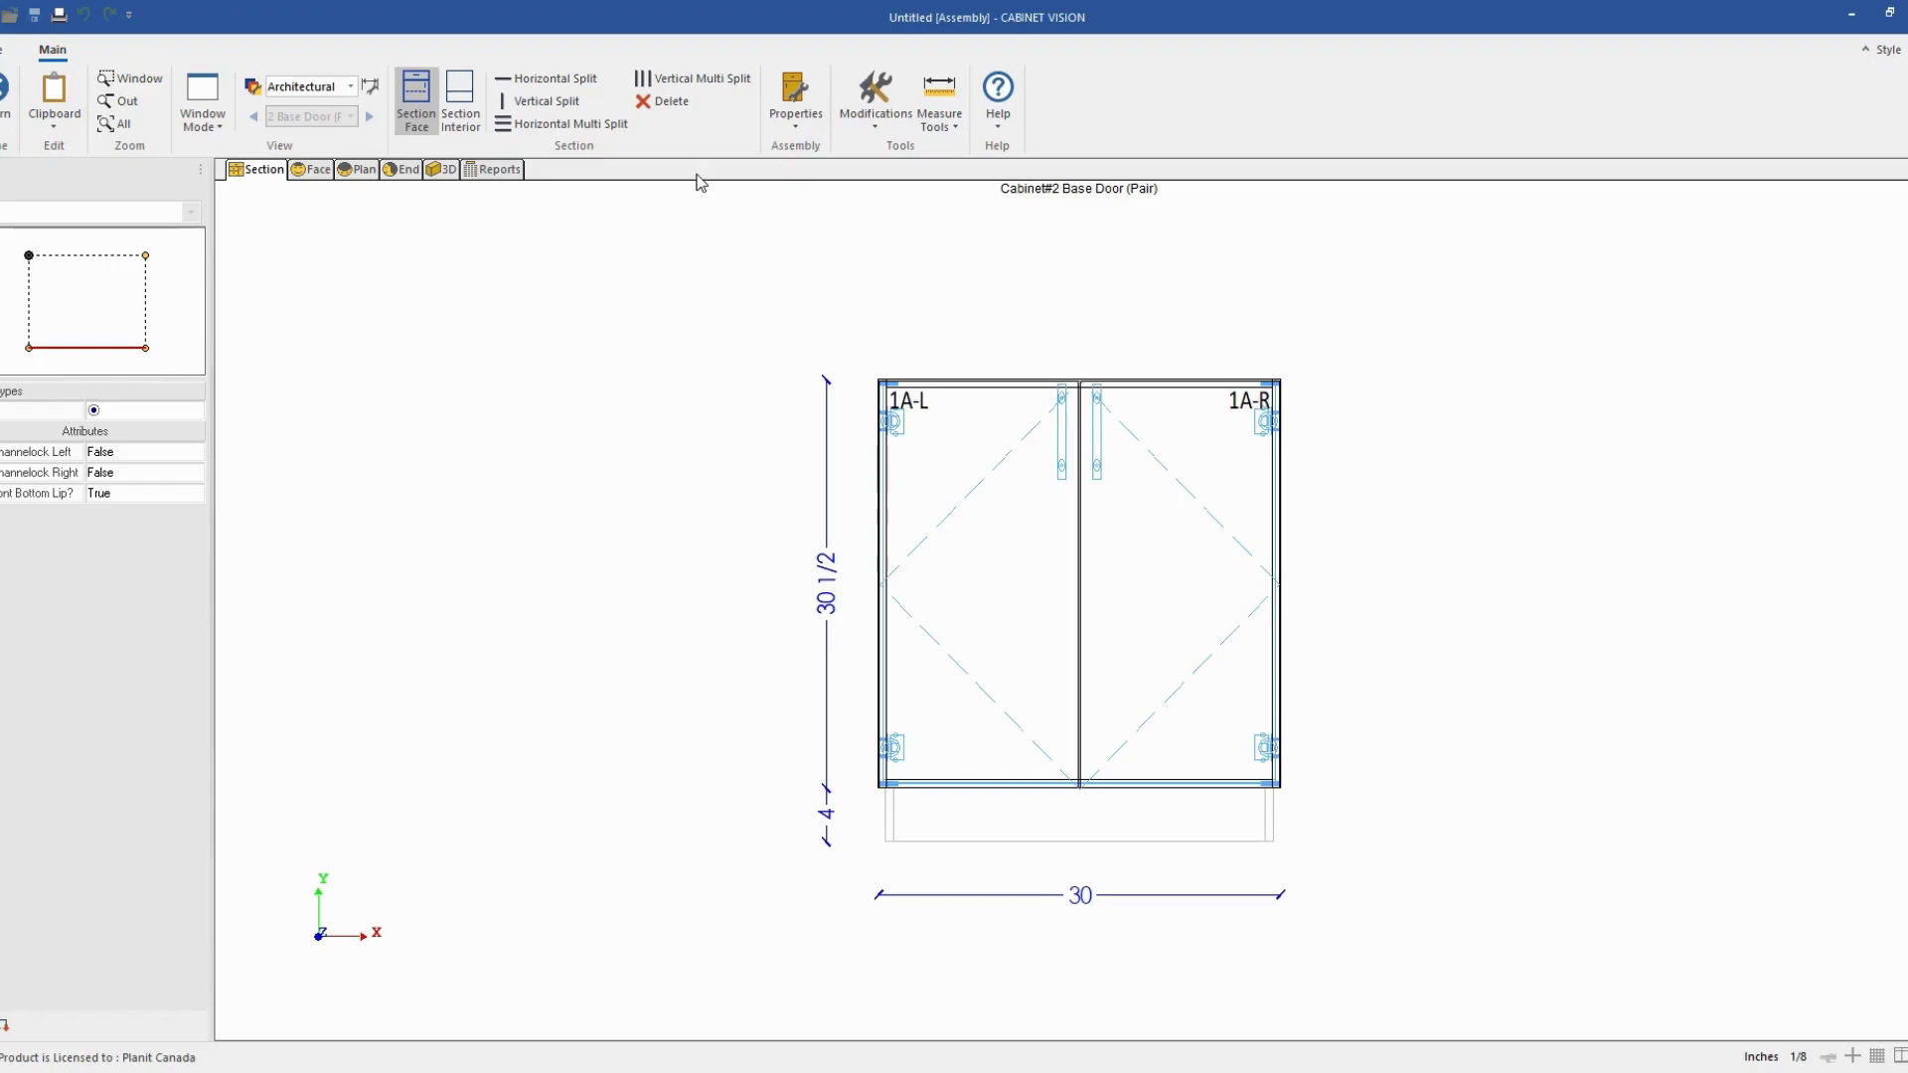
# Erase all face and interior parts of the new base cabinet.
pyautogui.click(666, 103)
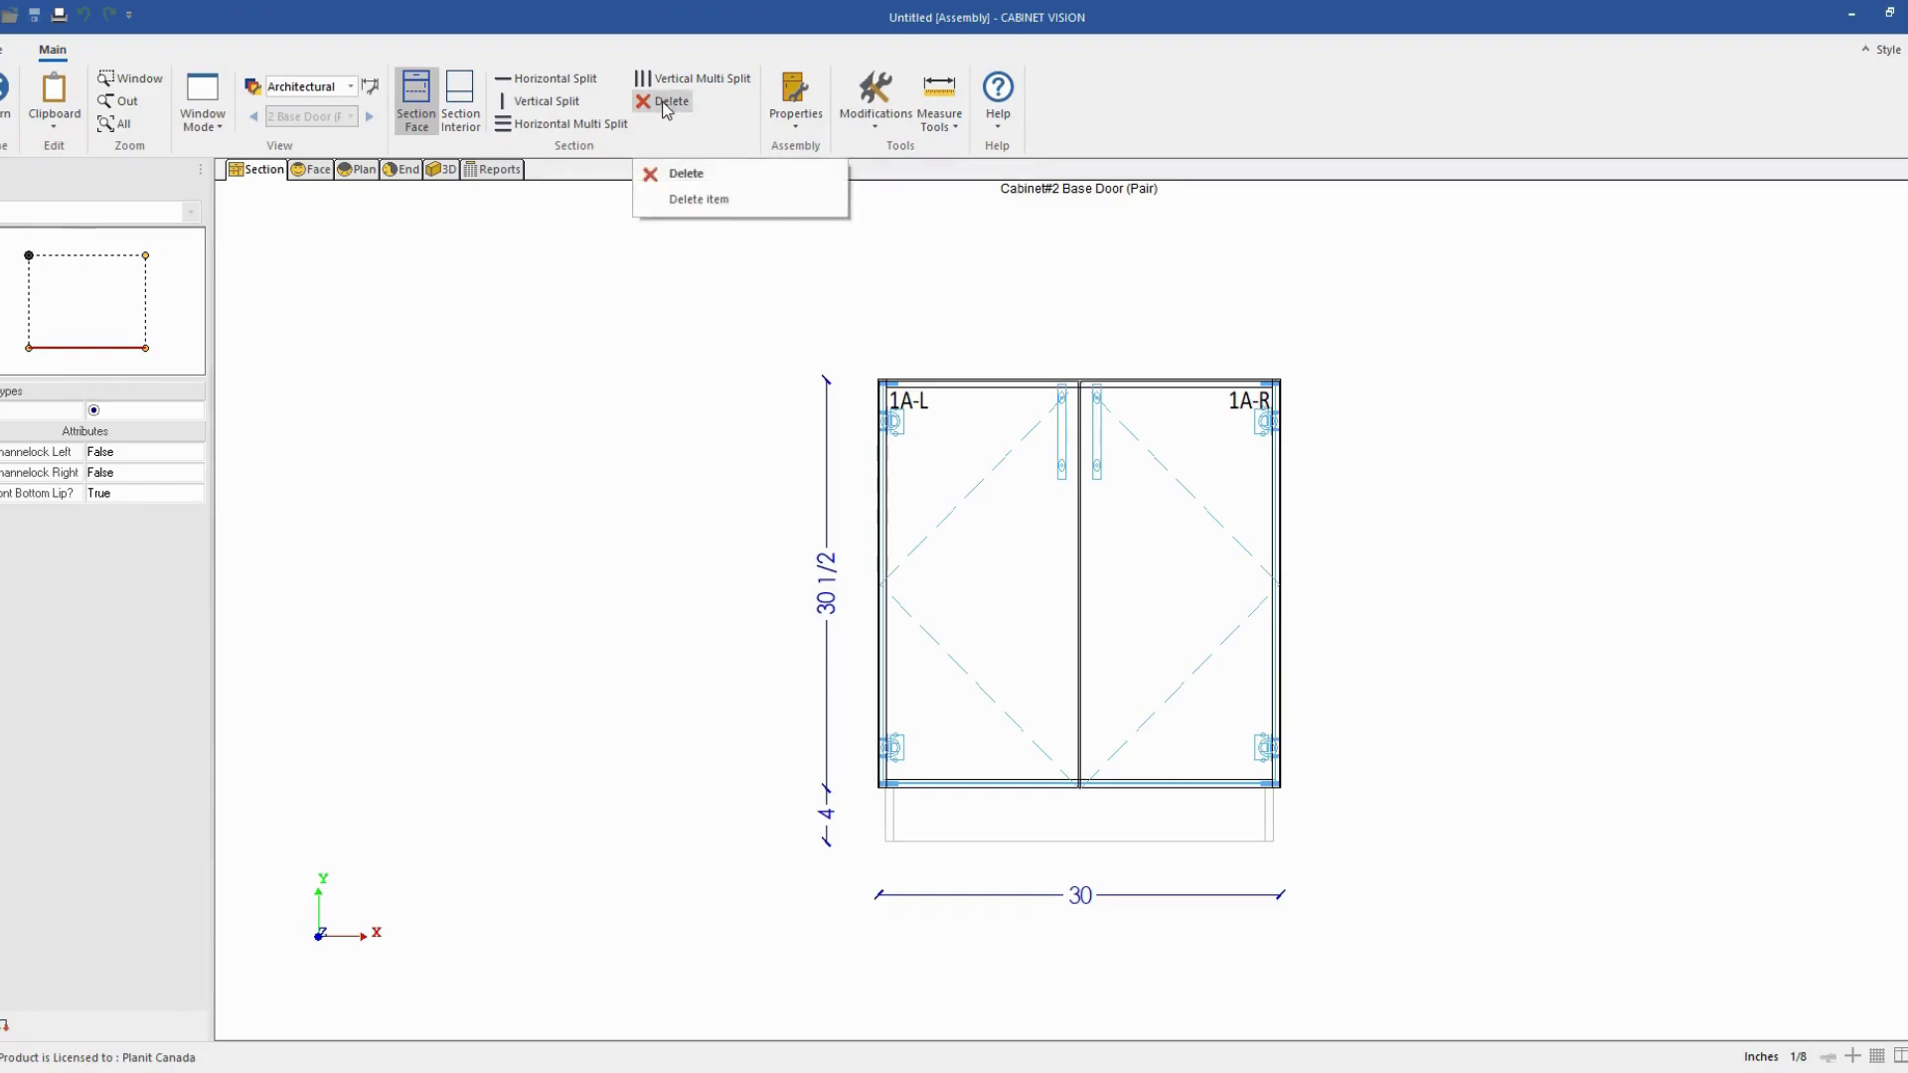
pyautogui.click(699, 199)
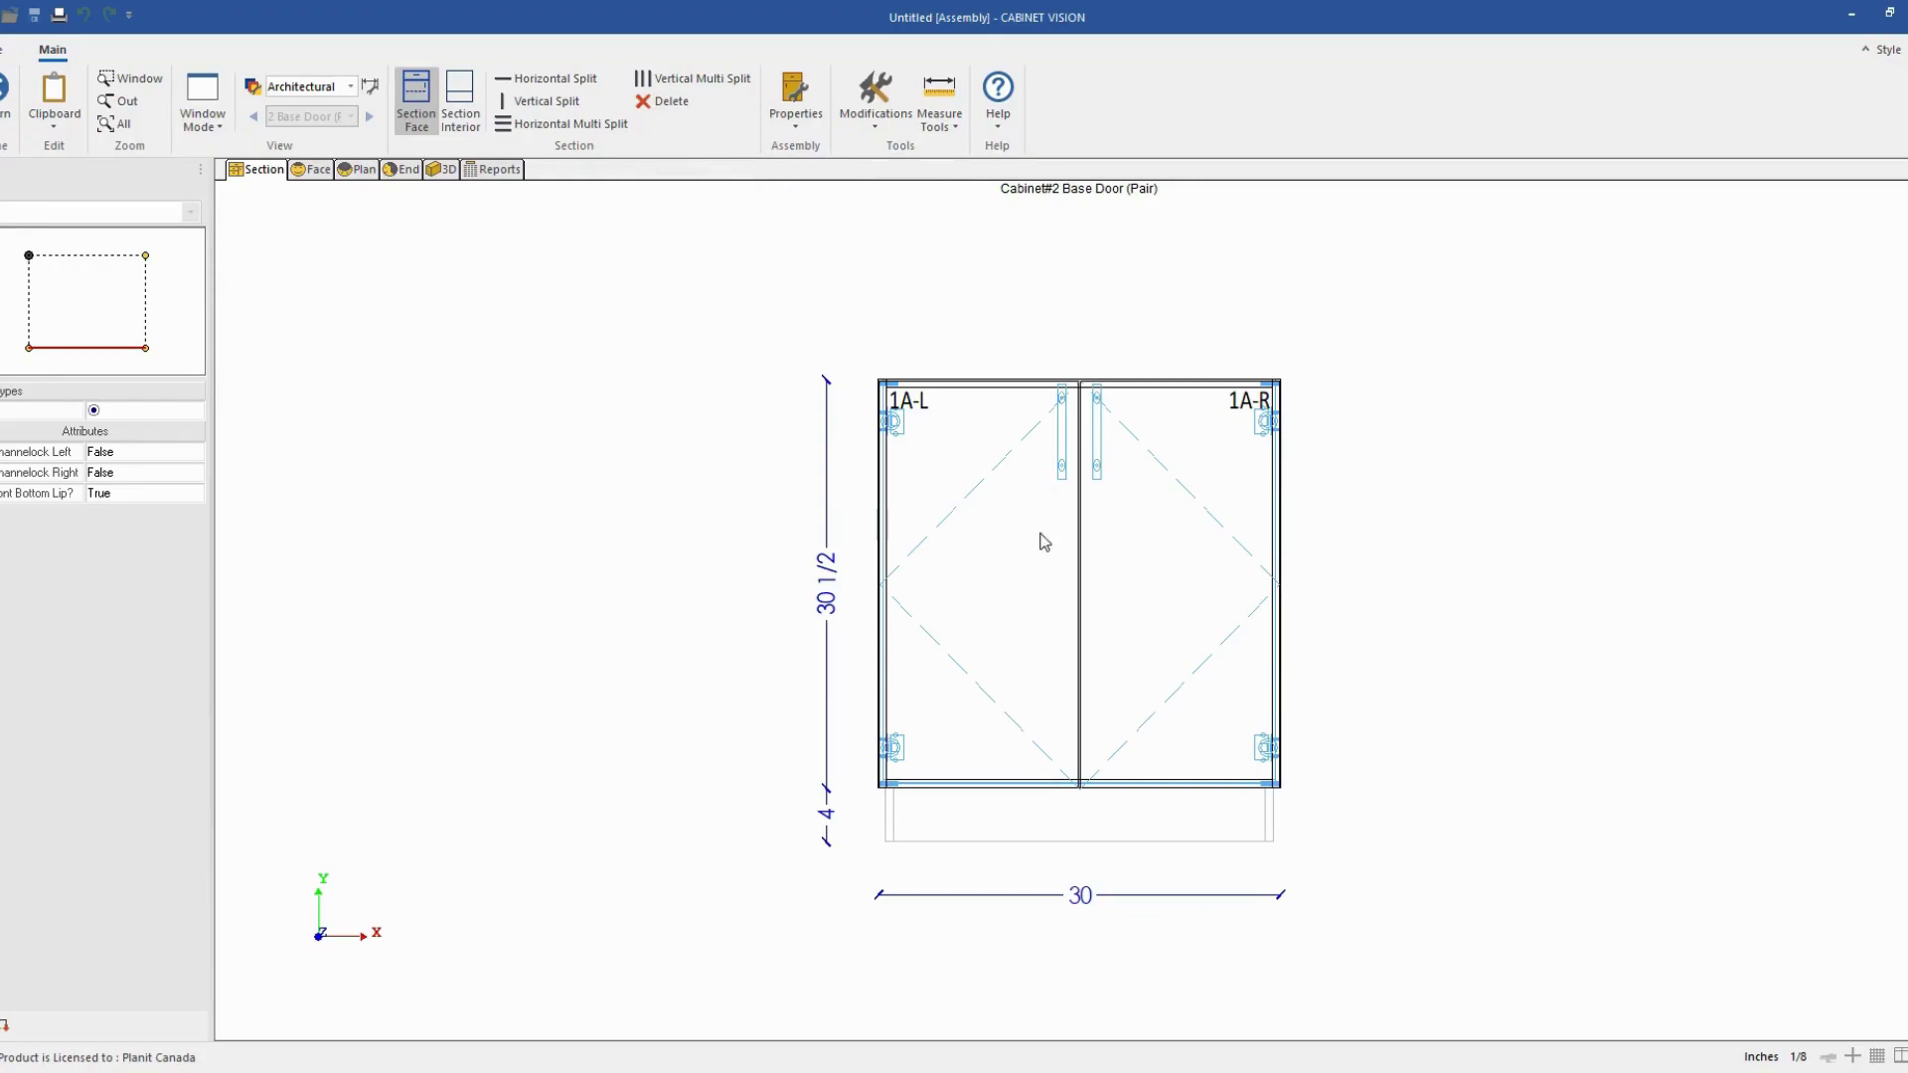
pyautogui.click(918, 492)
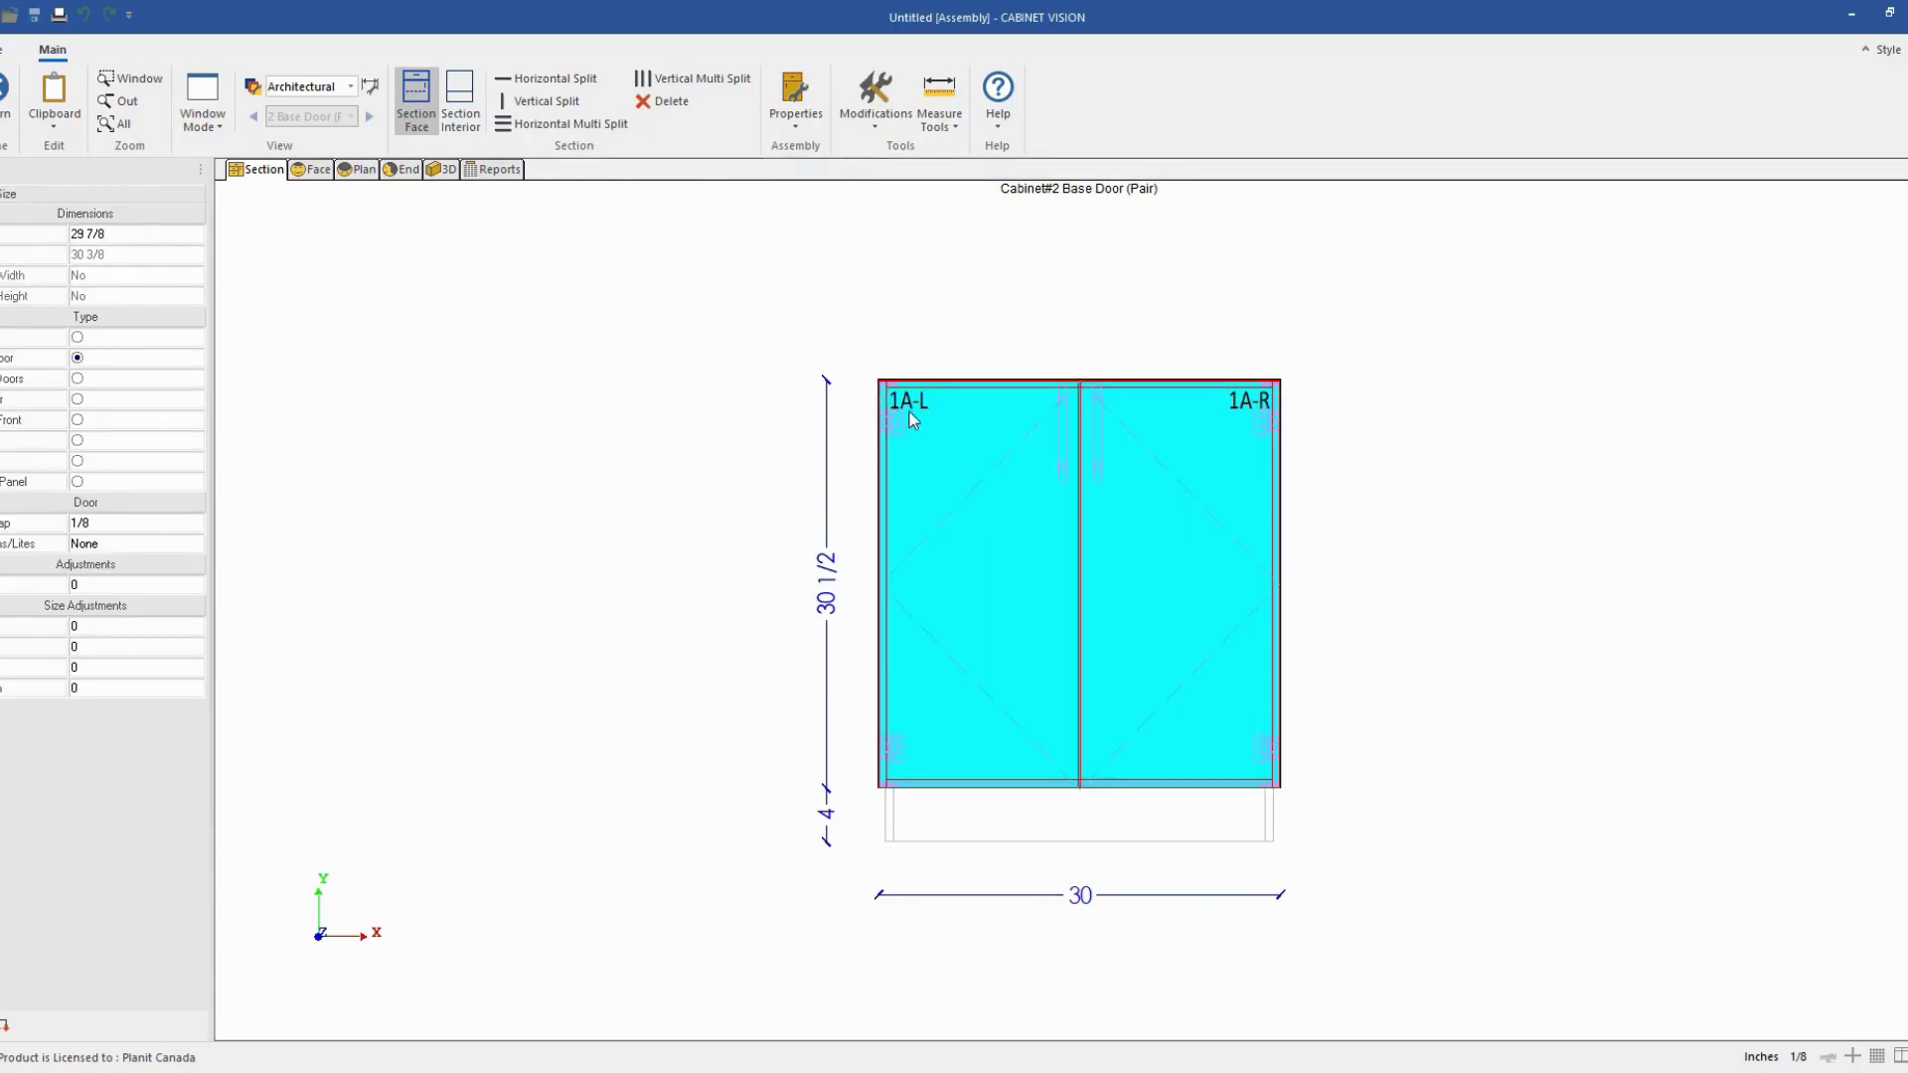
pyautogui.click(727, 356)
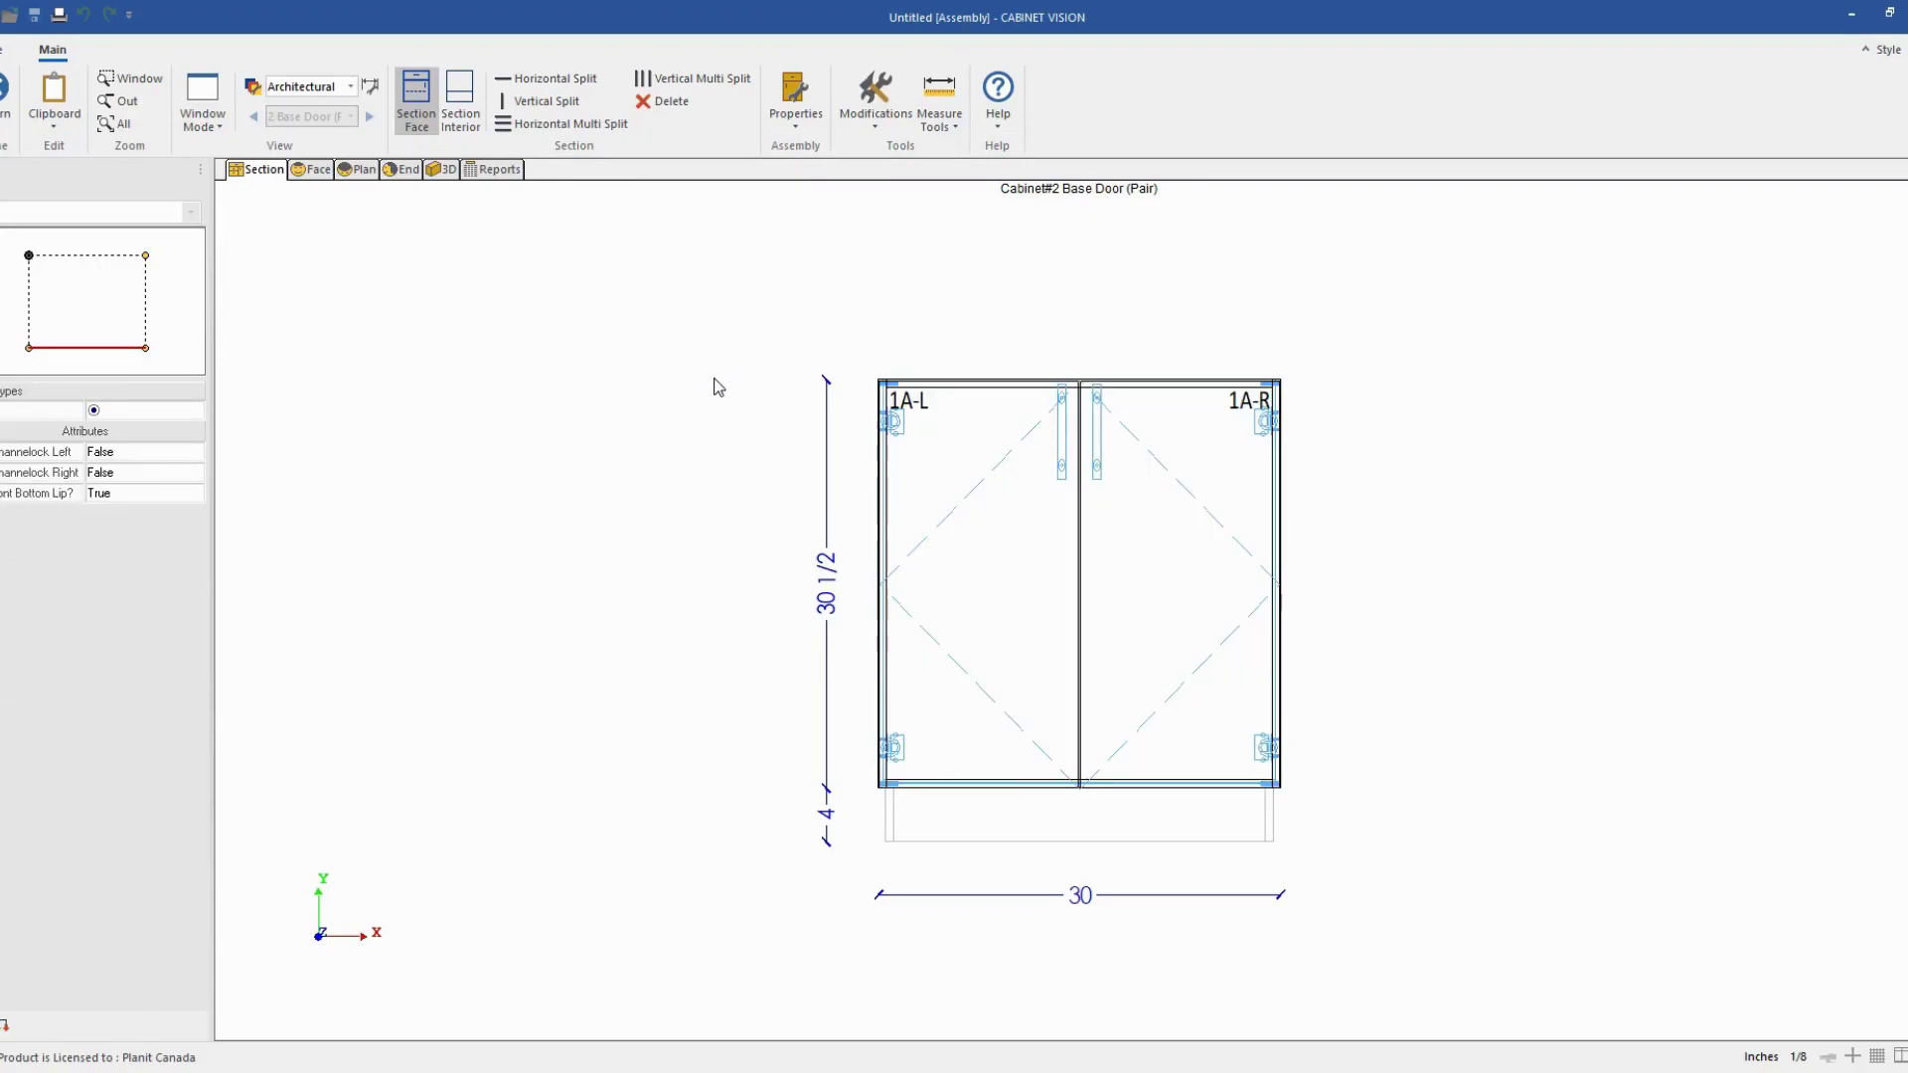
pyautogui.click(658, 103)
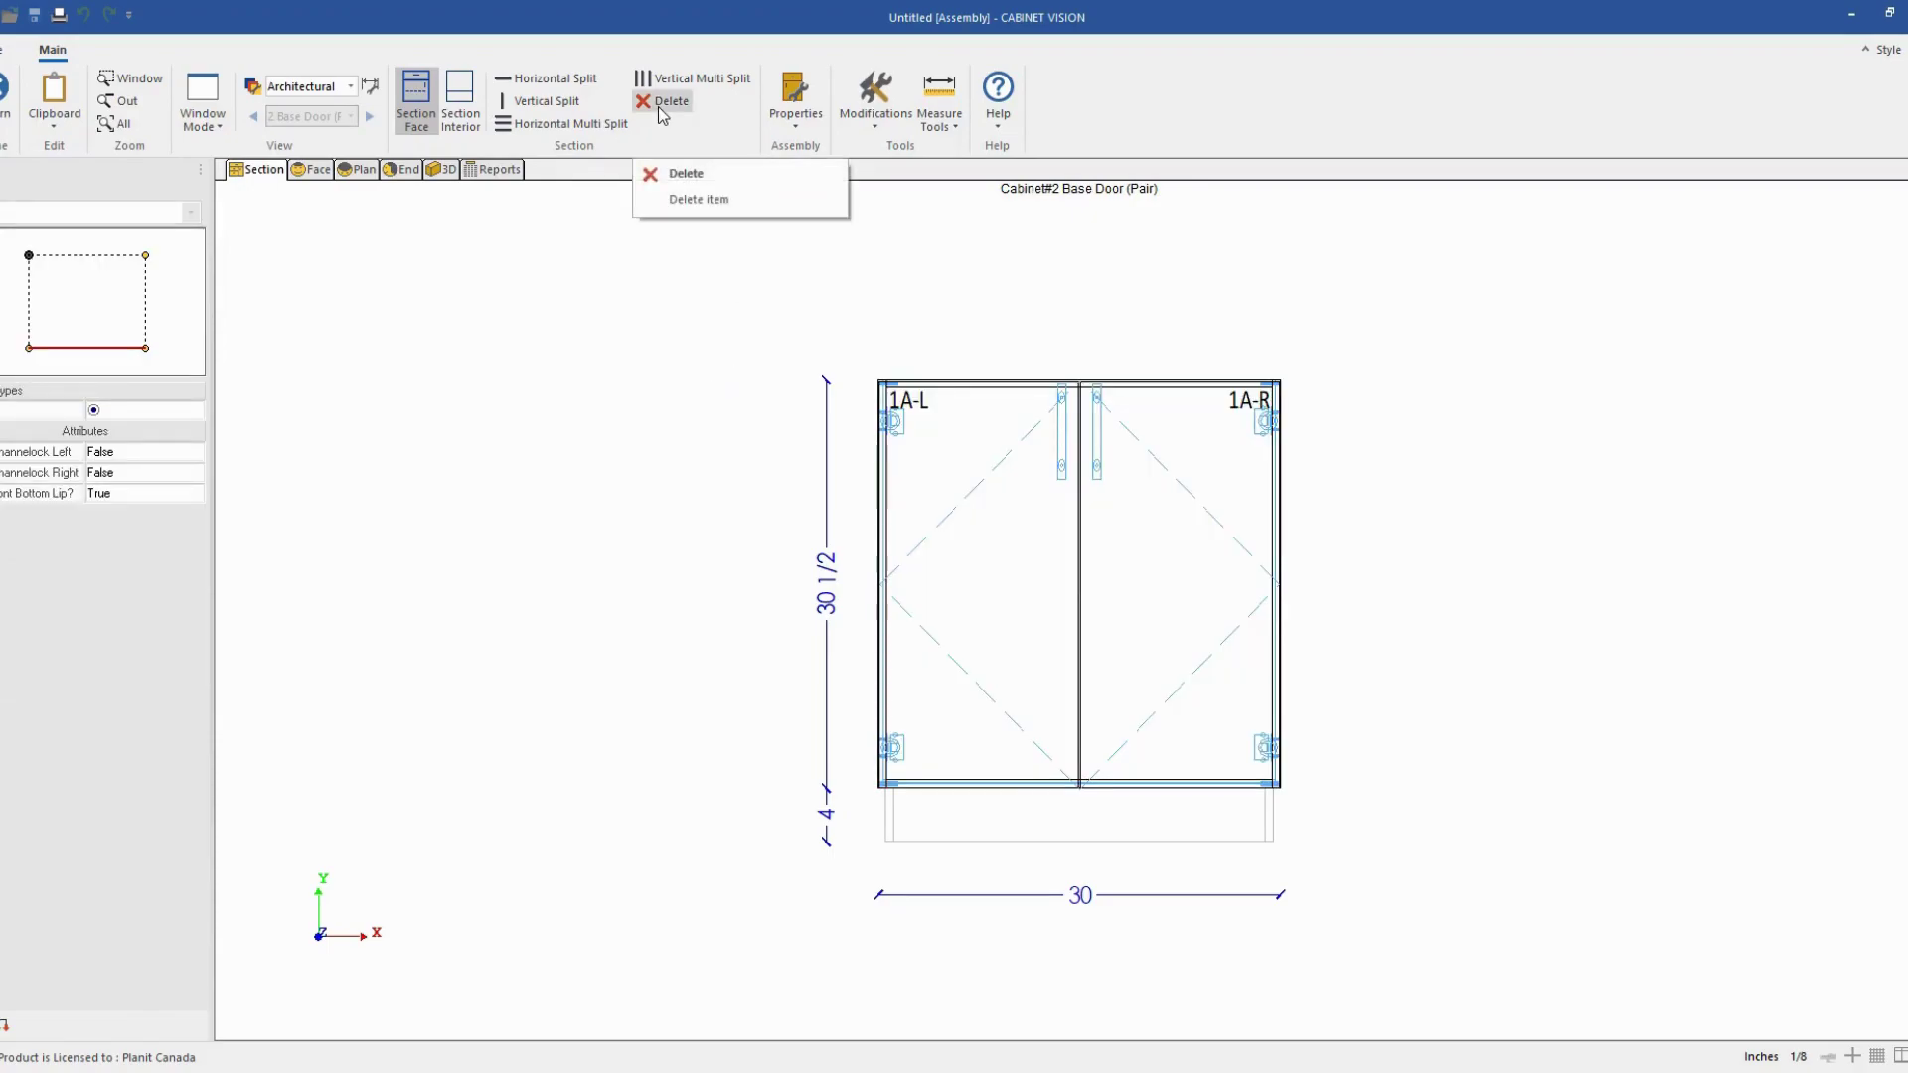
pyautogui.click(688, 199)
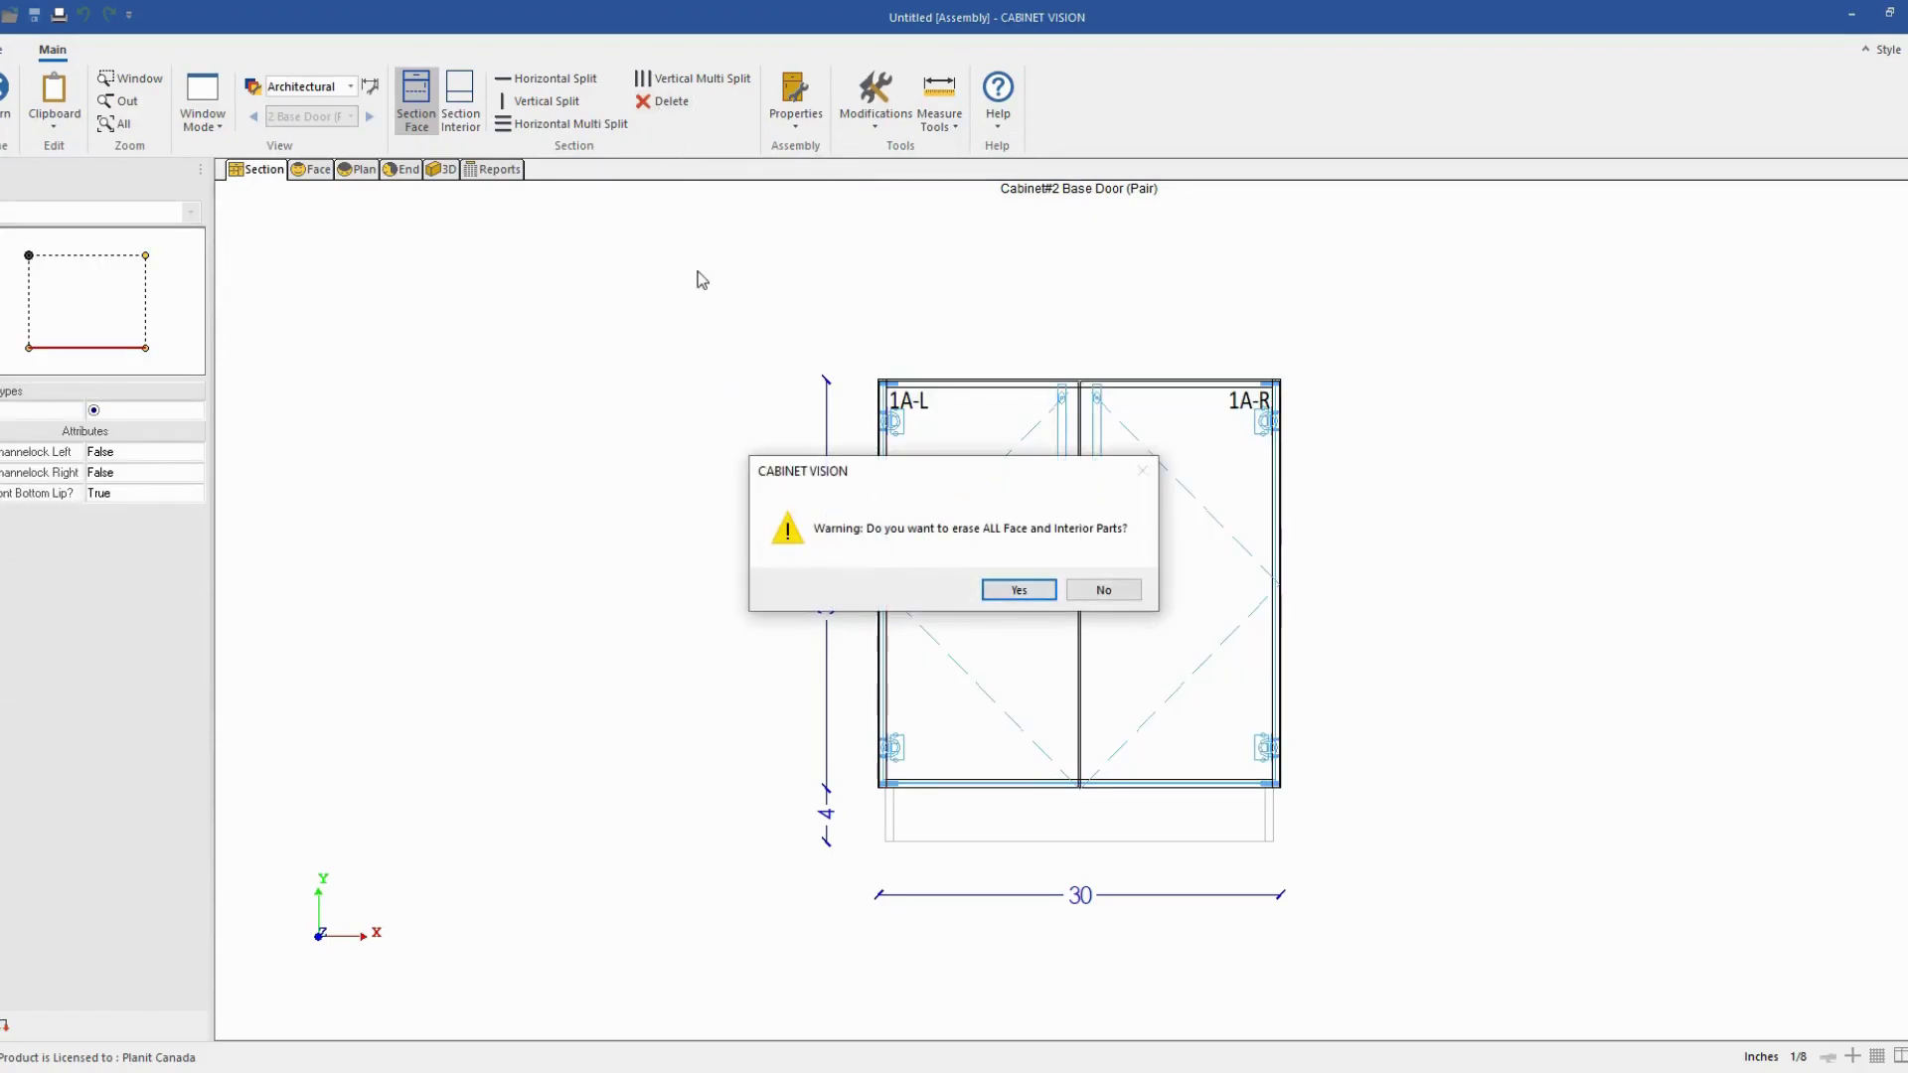
pyautogui.click(1018, 590)
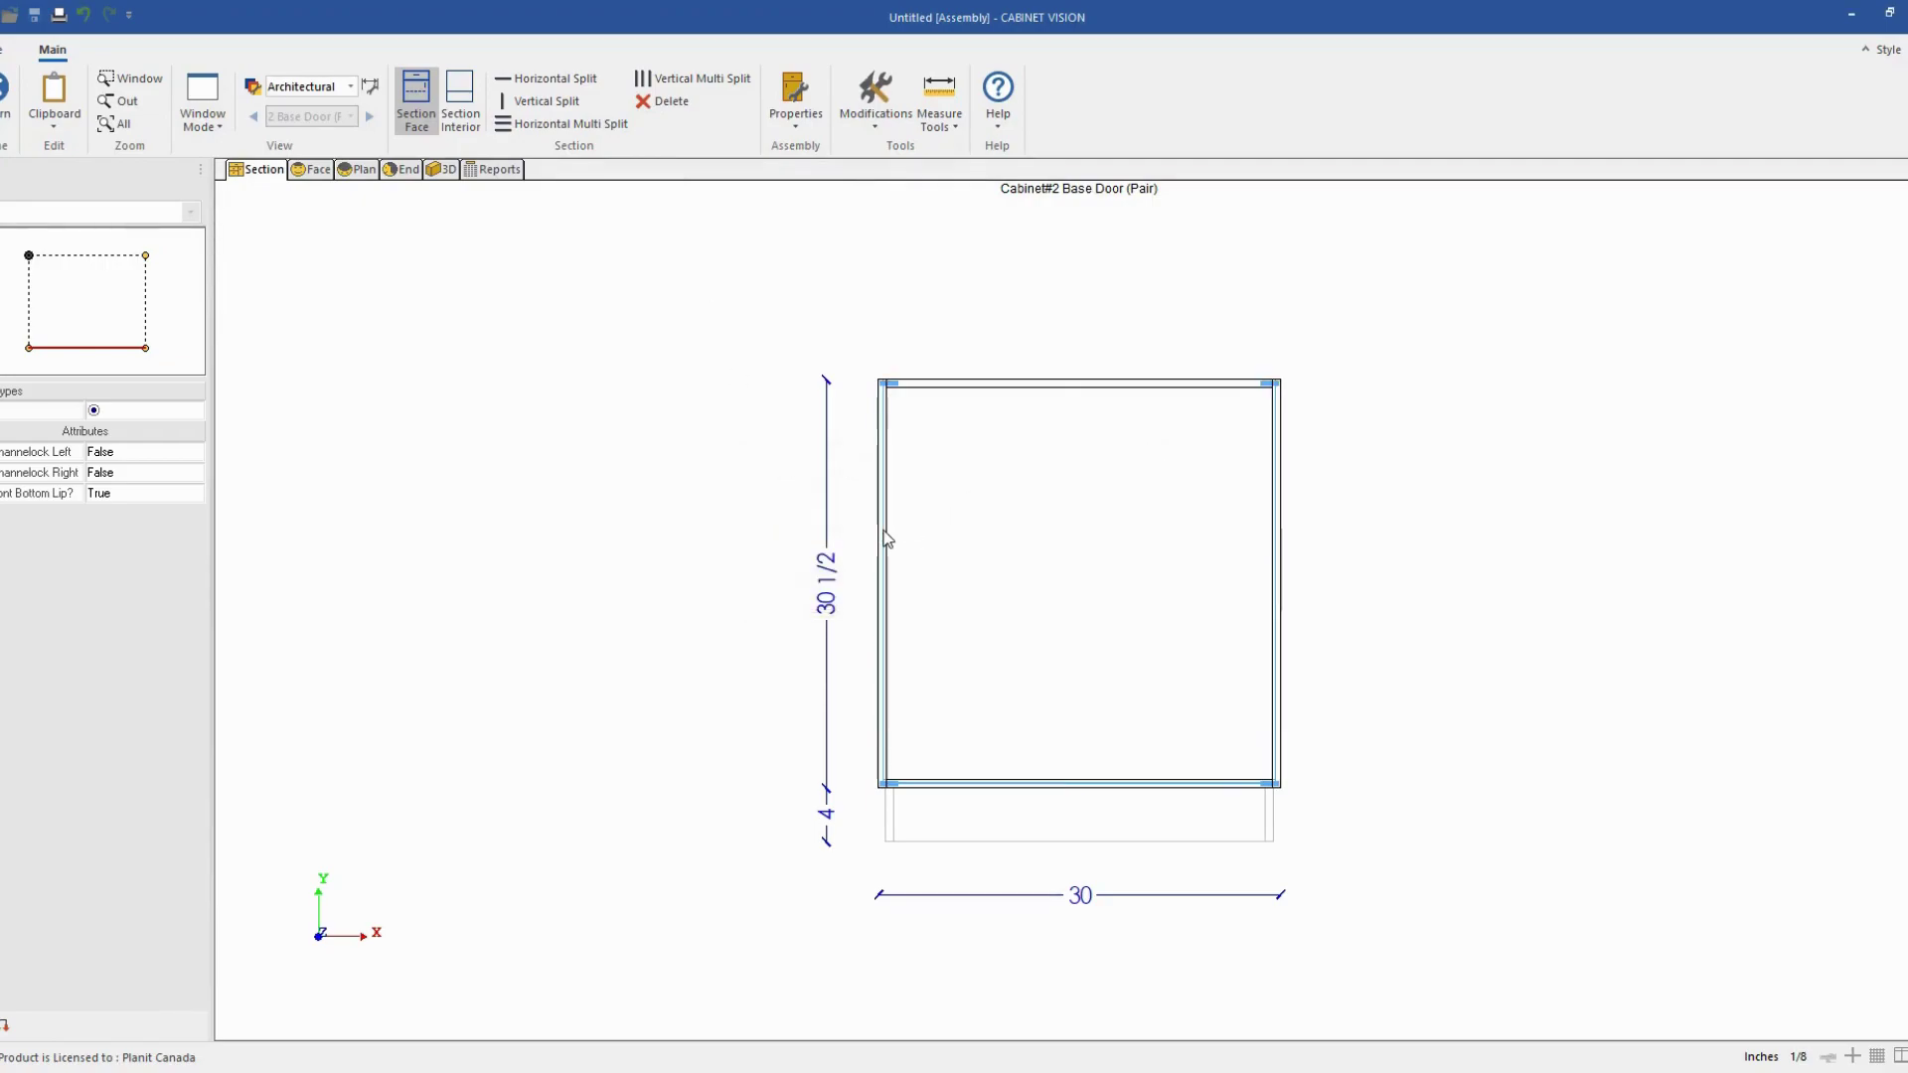
# Check the empty cabinet box in 3D from another angle and return to the section view.
pyautogui.click(446, 171)
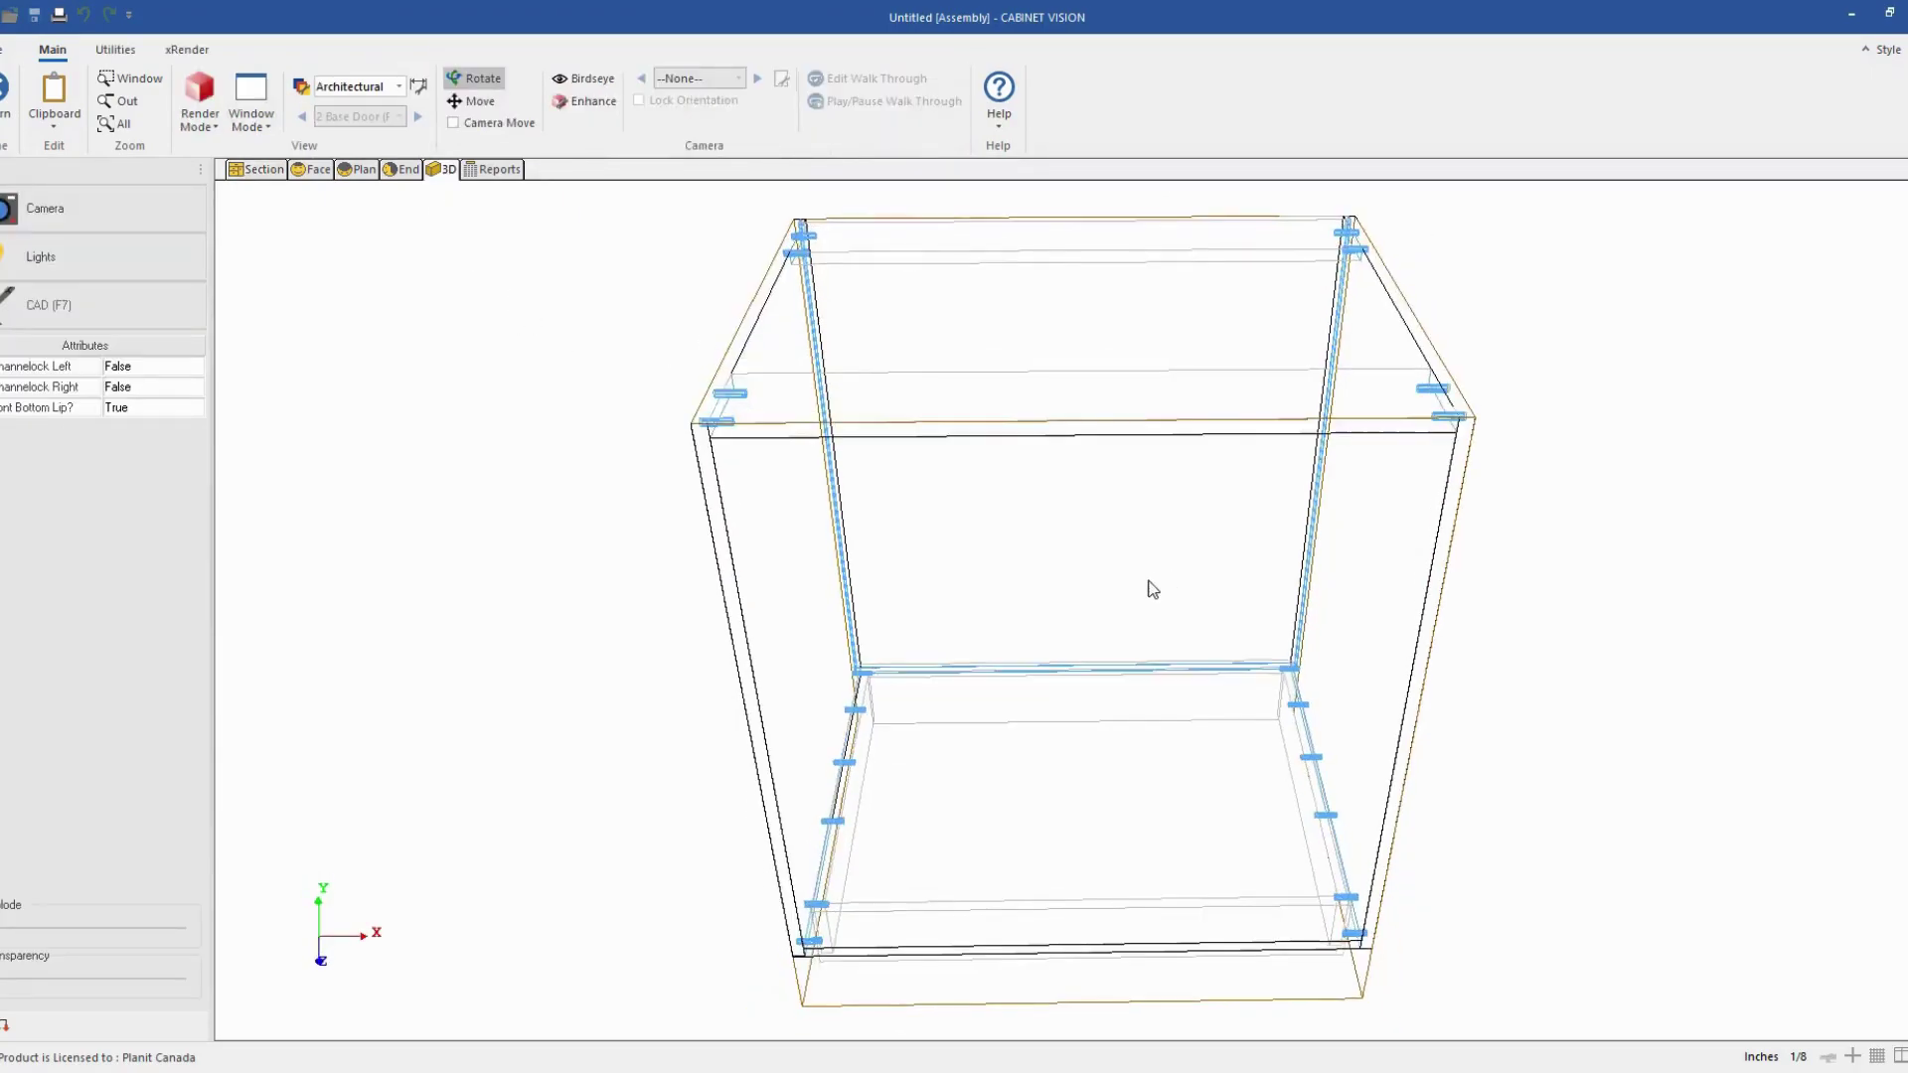
pyautogui.moveTo(1153, 590)
pyautogui.mouseDown()
pyautogui.moveTo(758, 523)
pyautogui.moveTo(975, 473)
pyautogui.moveTo(1001, 617)
pyautogui.moveTo(1258, 591)
pyautogui.moveTo(1142, 639)
pyautogui.moveTo(844, 575)
pyautogui.mouseUp()
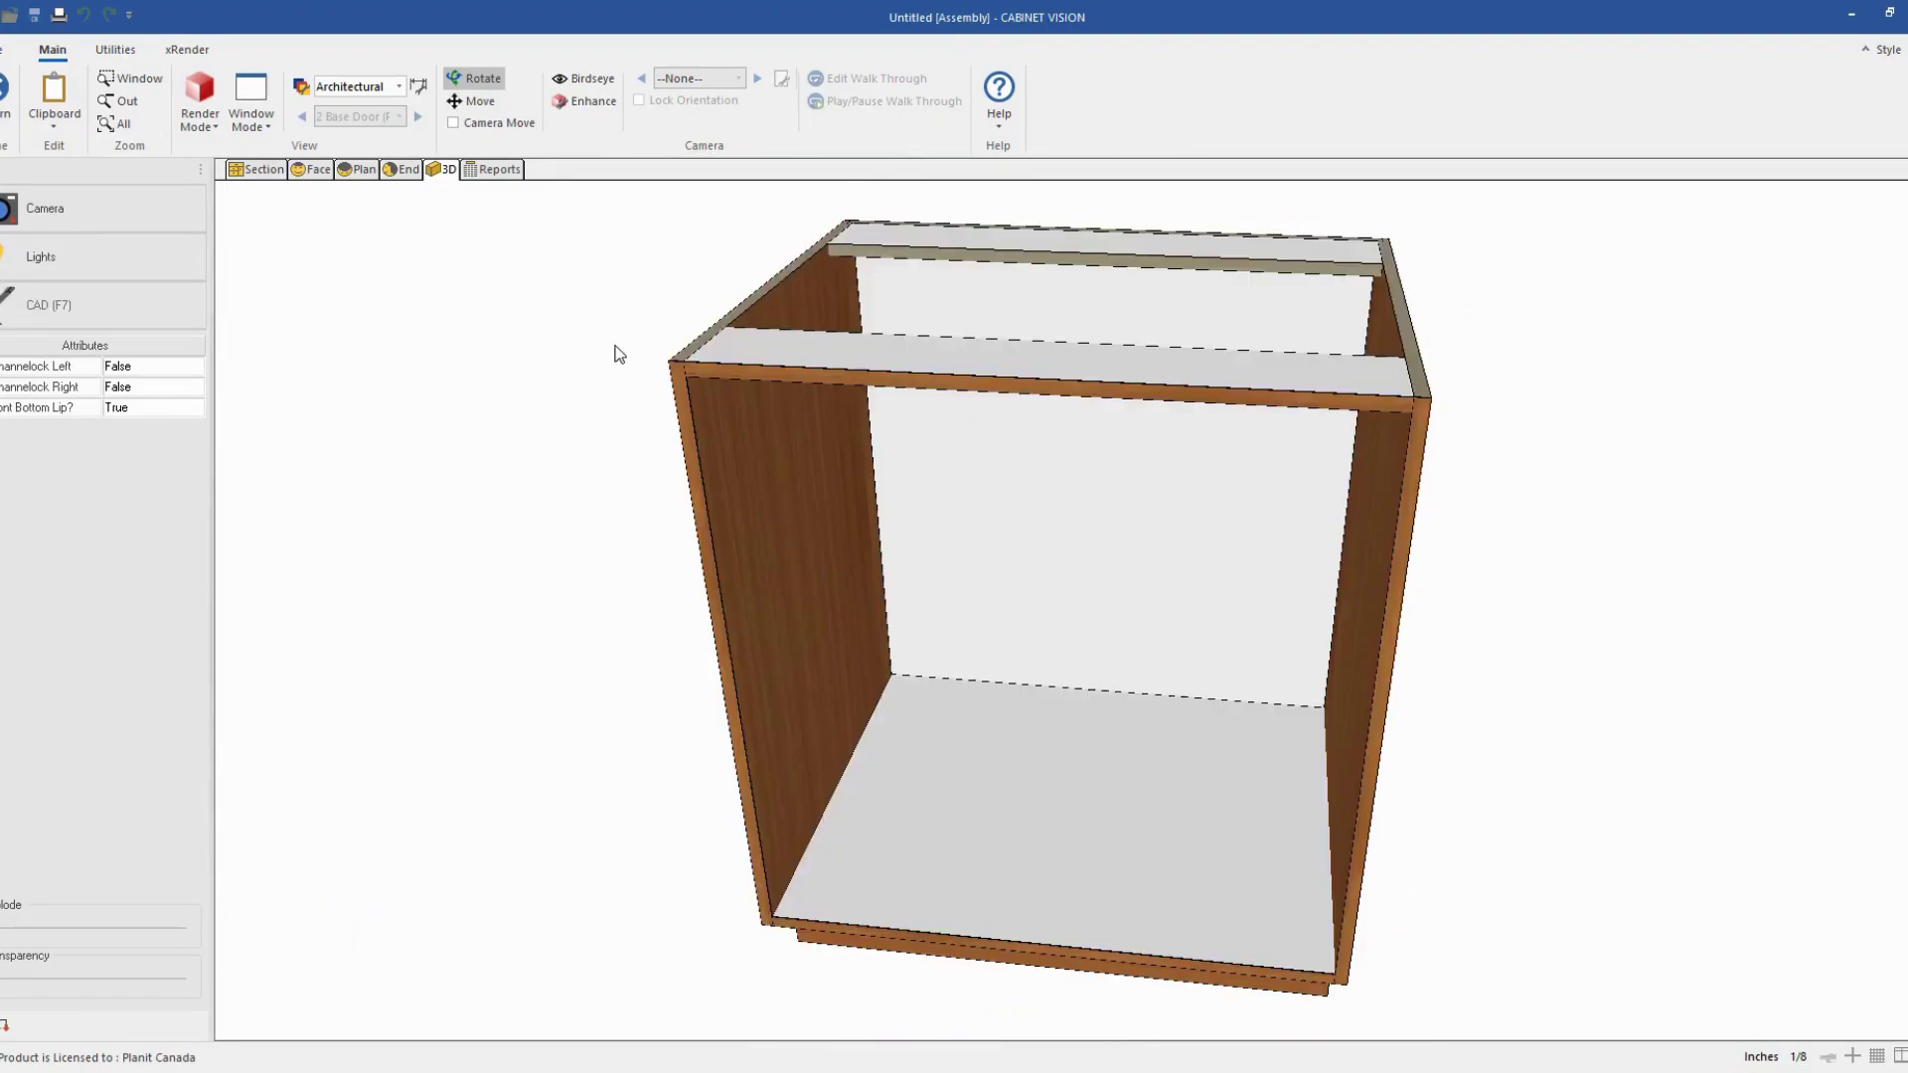
pyautogui.click(266, 174)
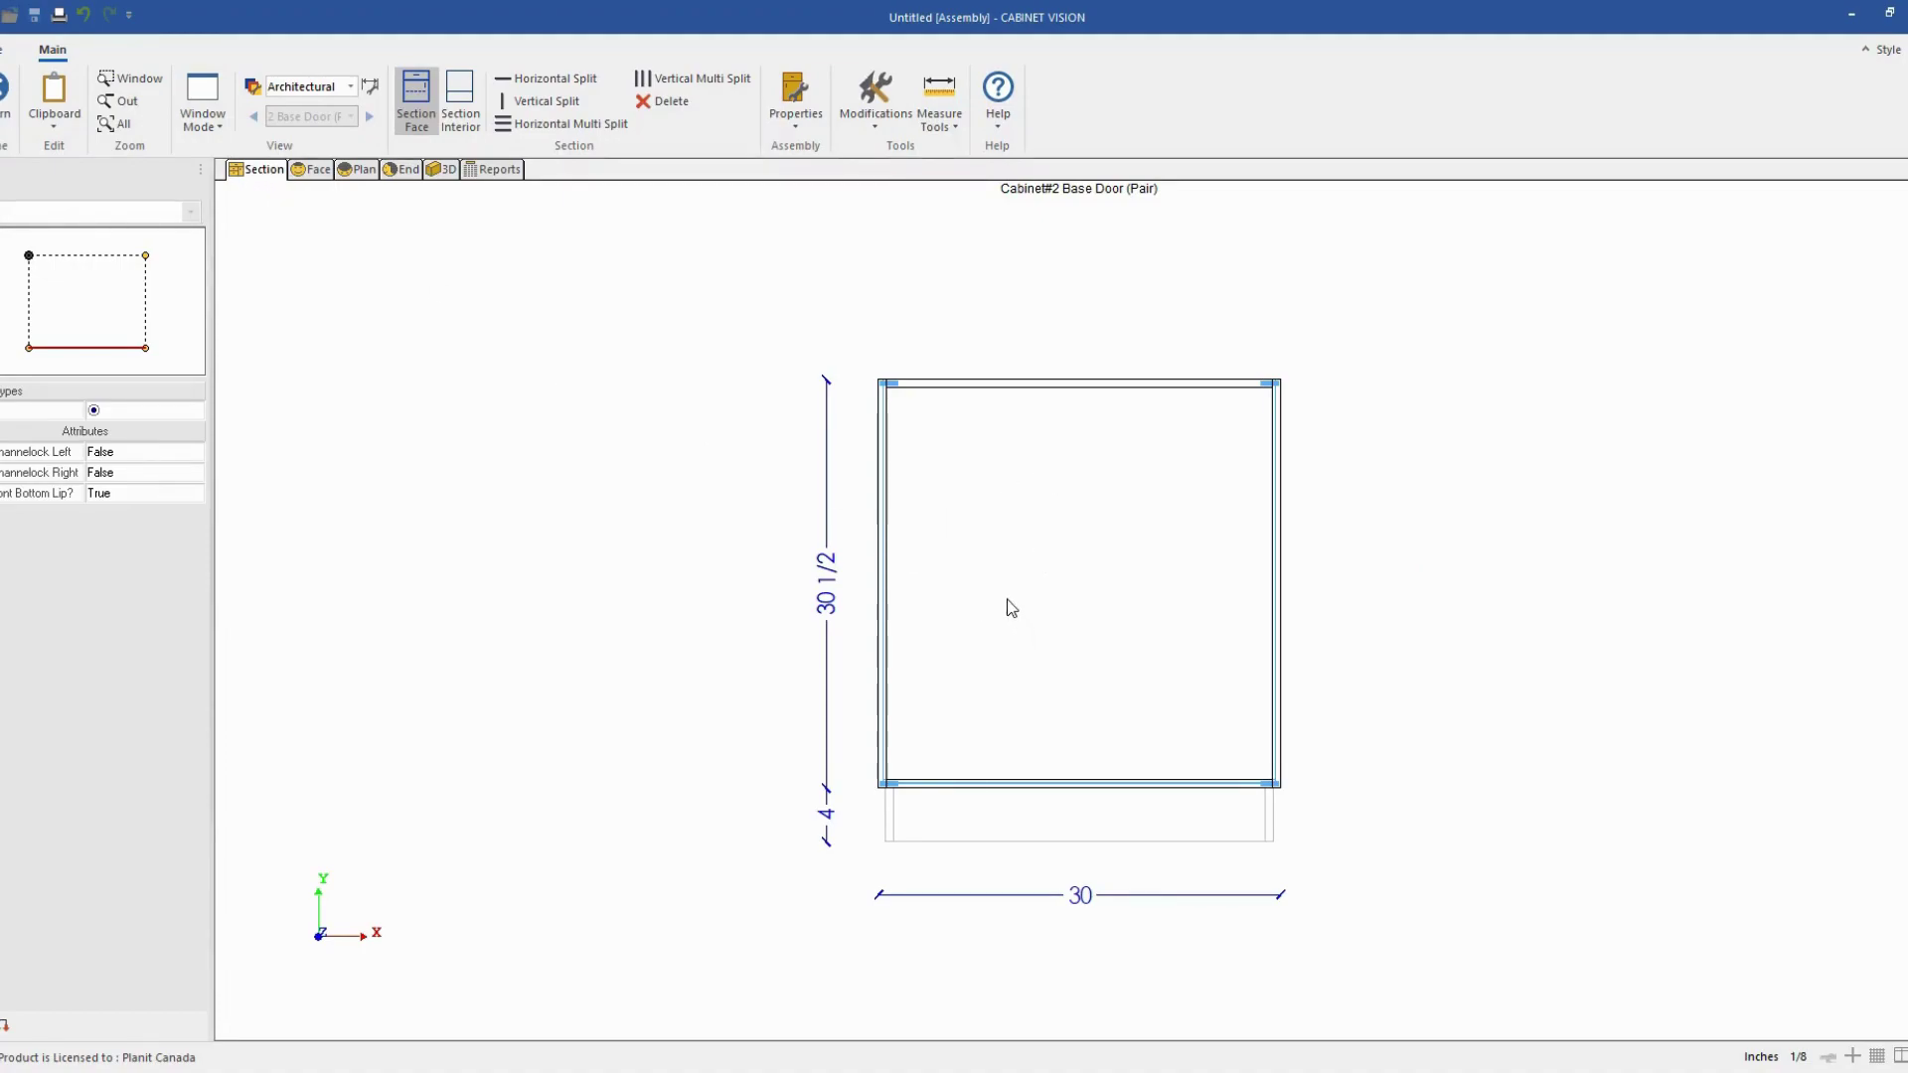
# Split the empty cabinet face horizontally into three drawer openings with Horizontal Multi Split.
pyautogui.click(413, 123)
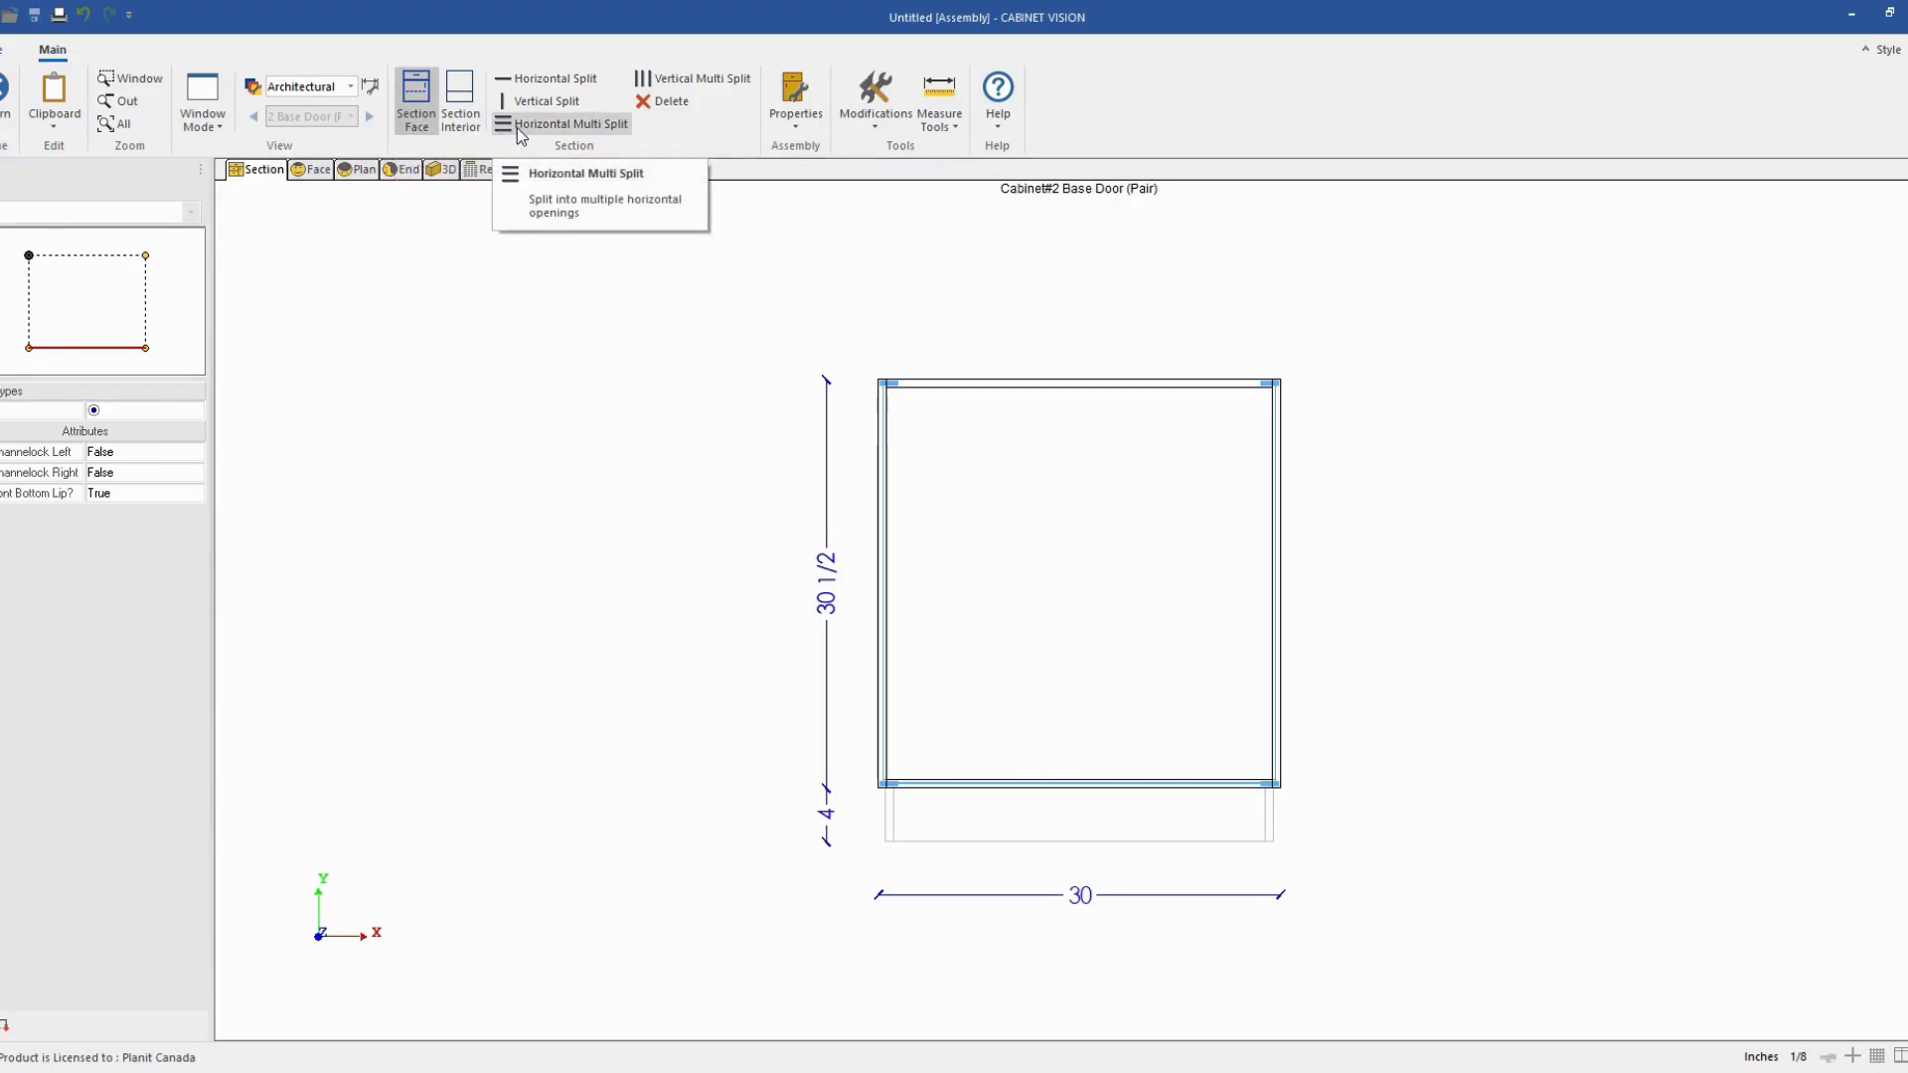
pyautogui.click(516, 127)
pyautogui.click(1046, 582)
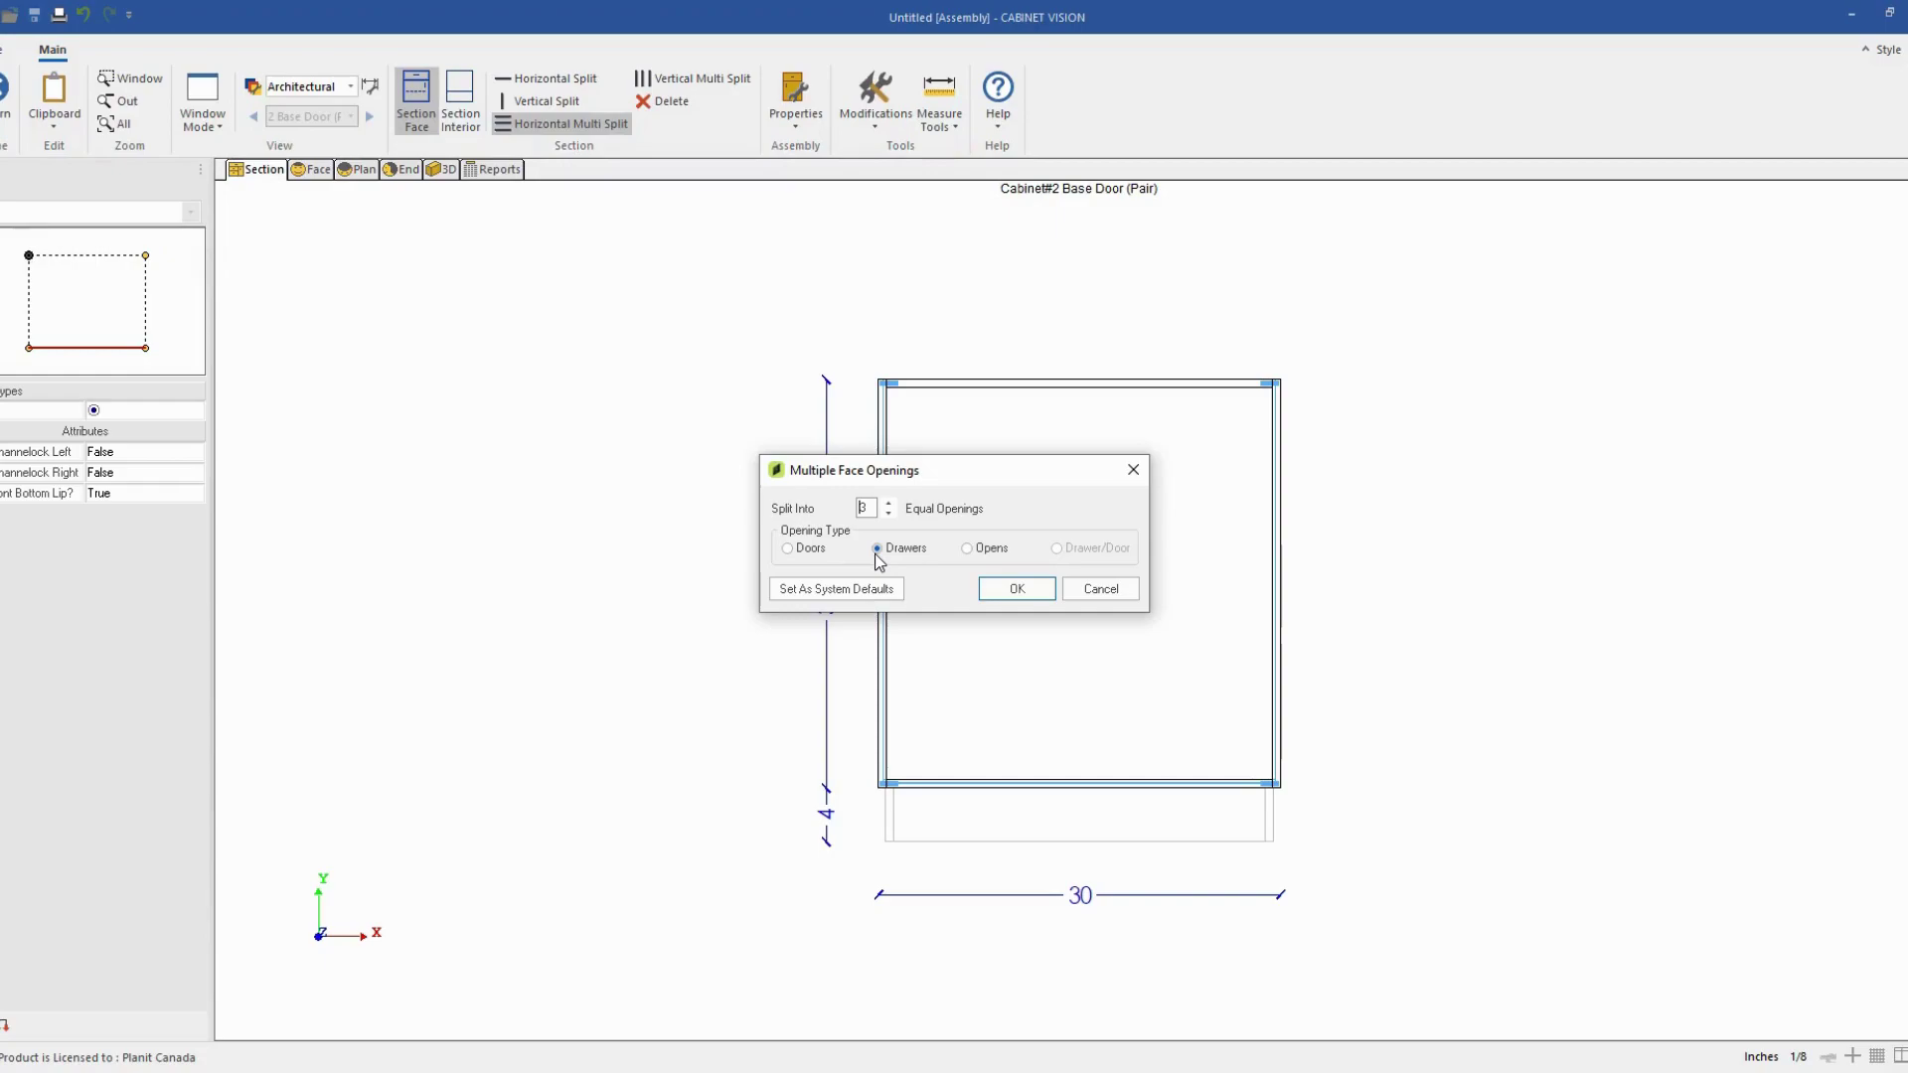
pyautogui.click(997, 590)
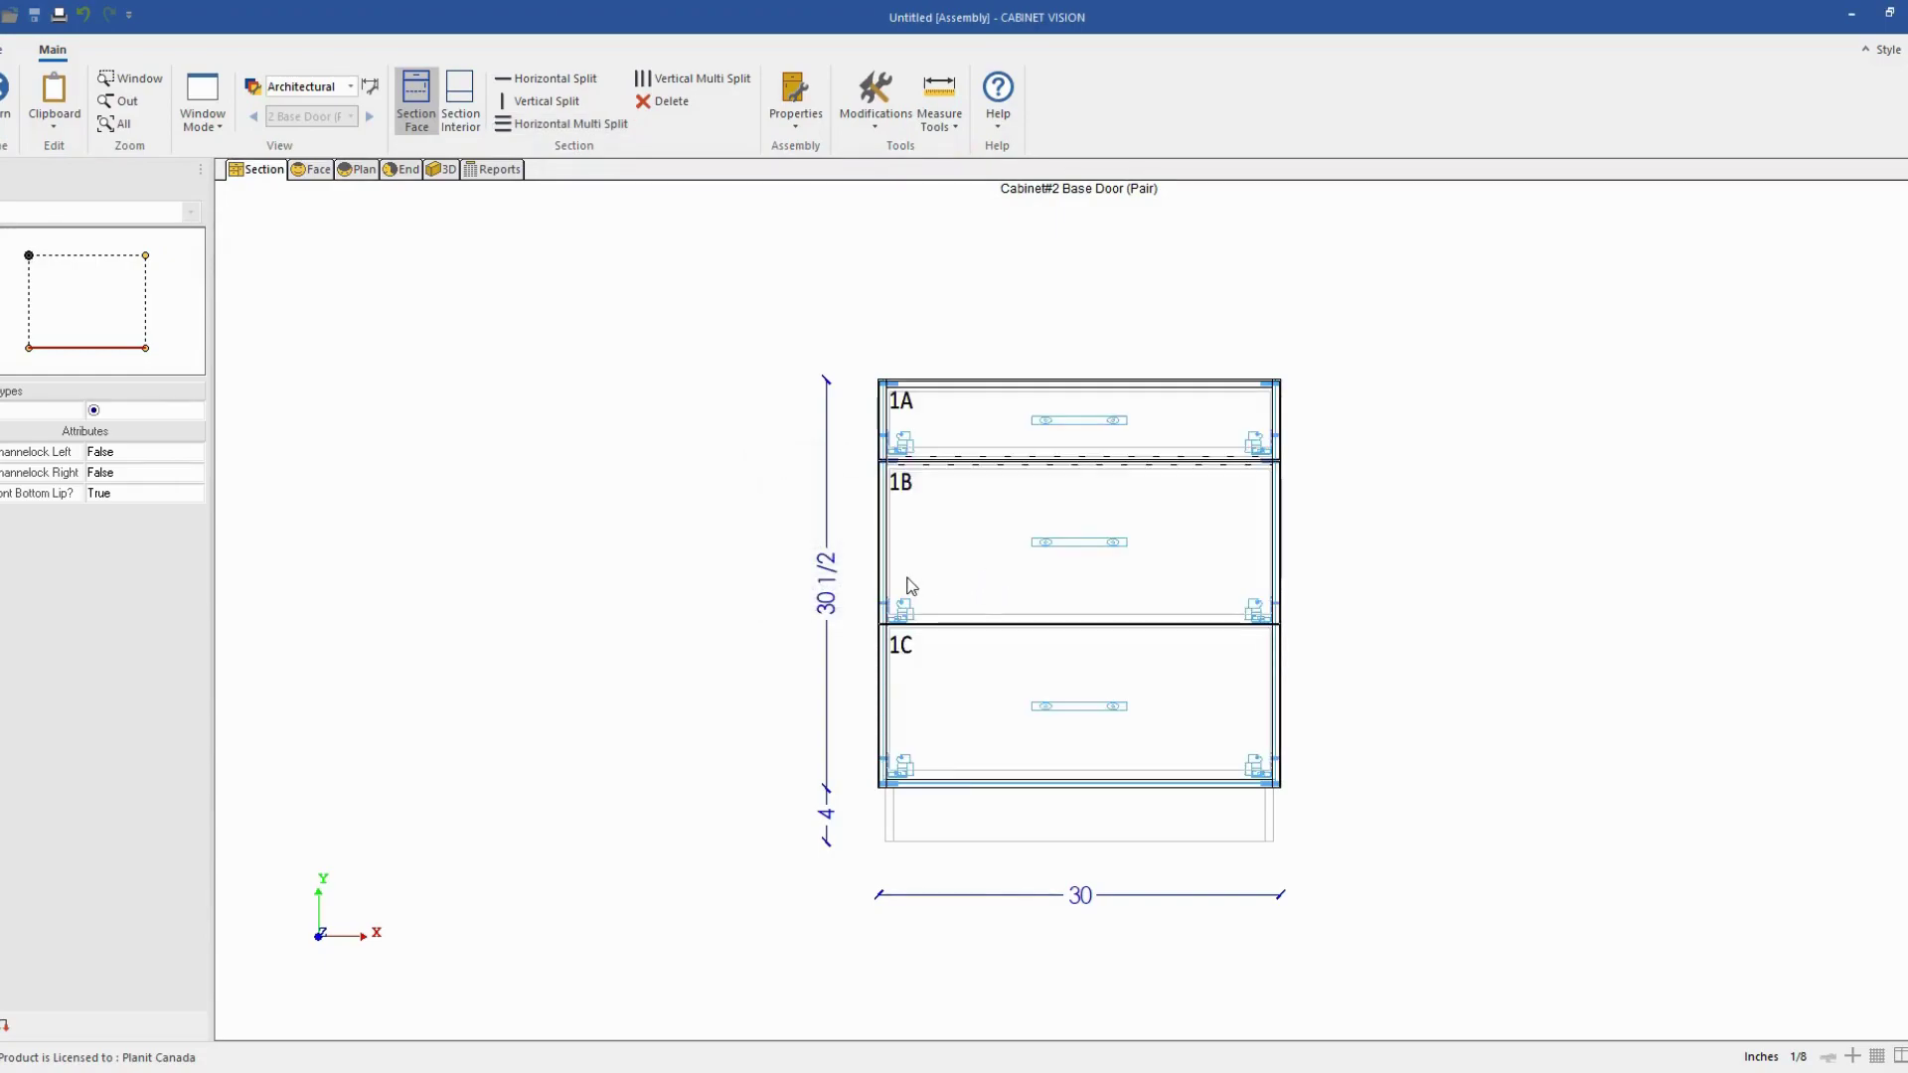
# Set the bottom drawer's height to 12 inches and lock that height.
pyautogui.click(1005, 699)
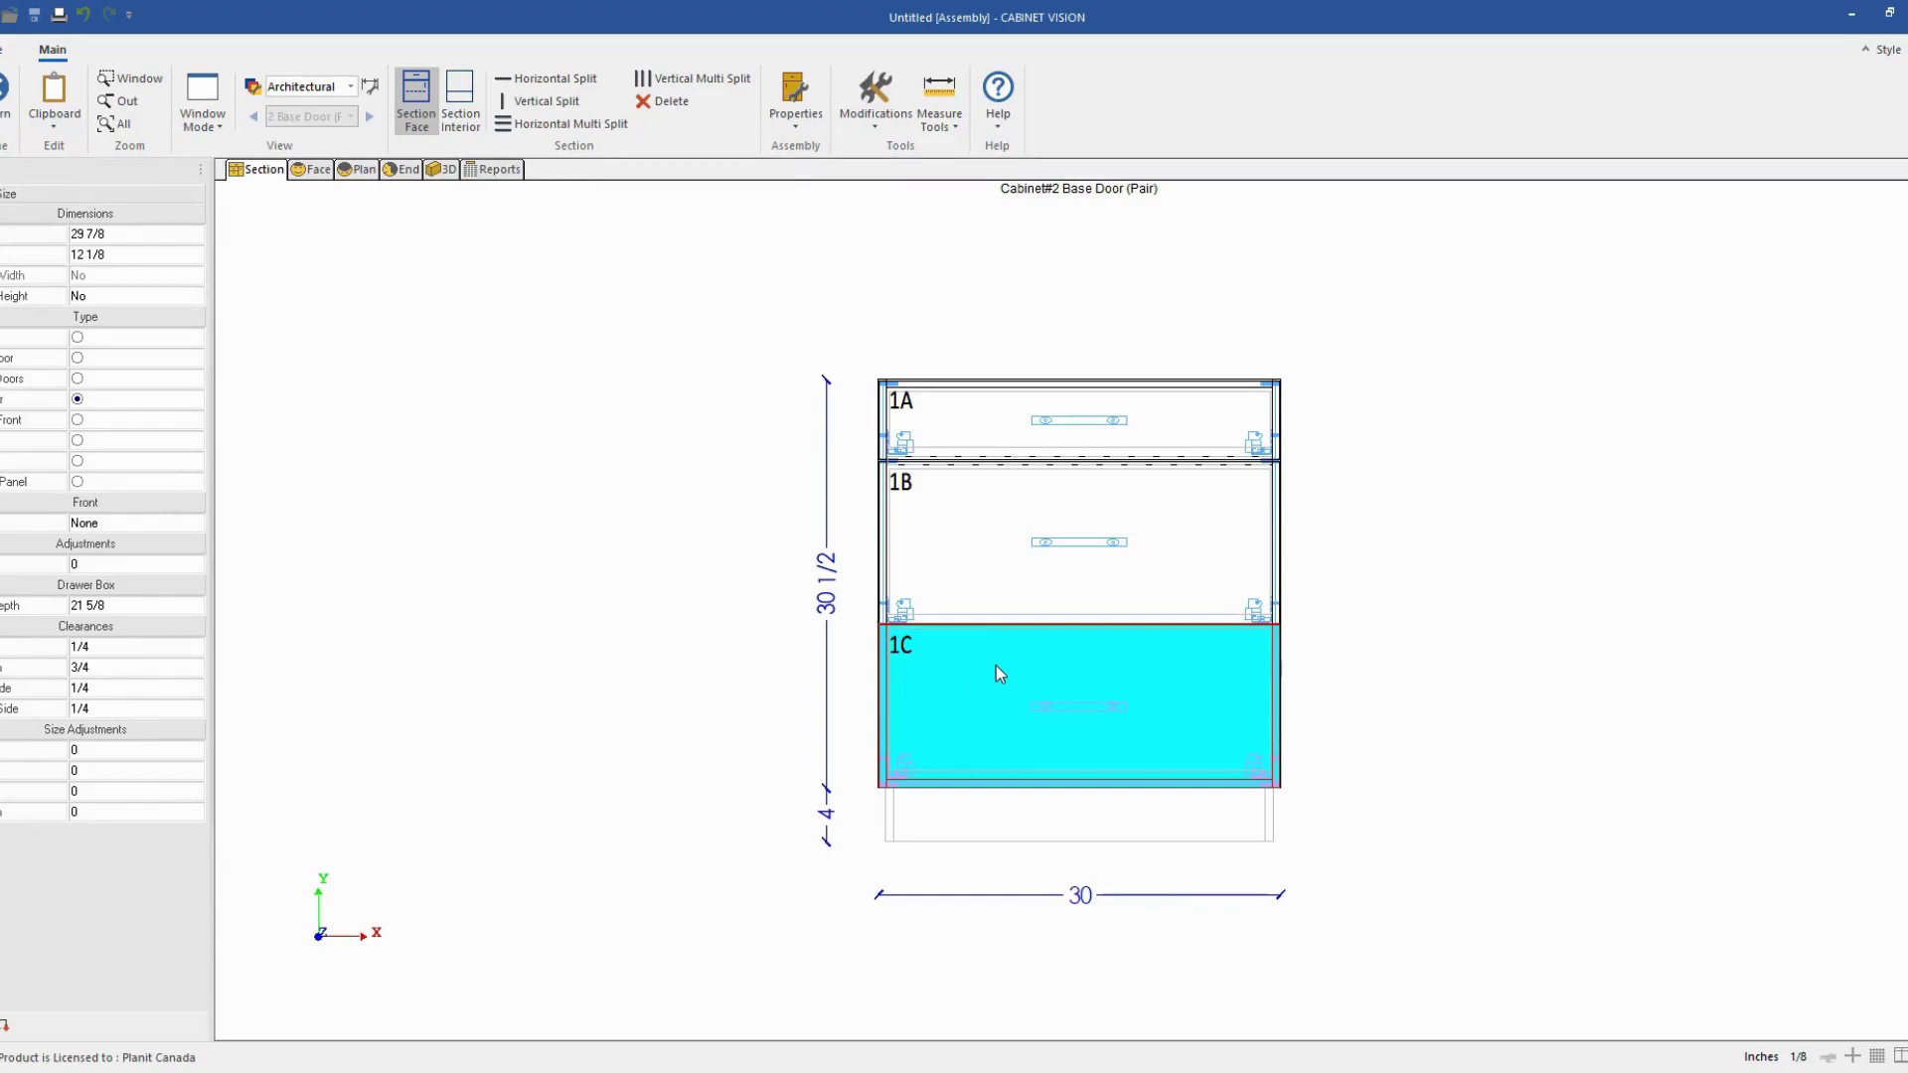
pyautogui.click(111, 255)
pyautogui.write('12')
pyautogui.press('Return')
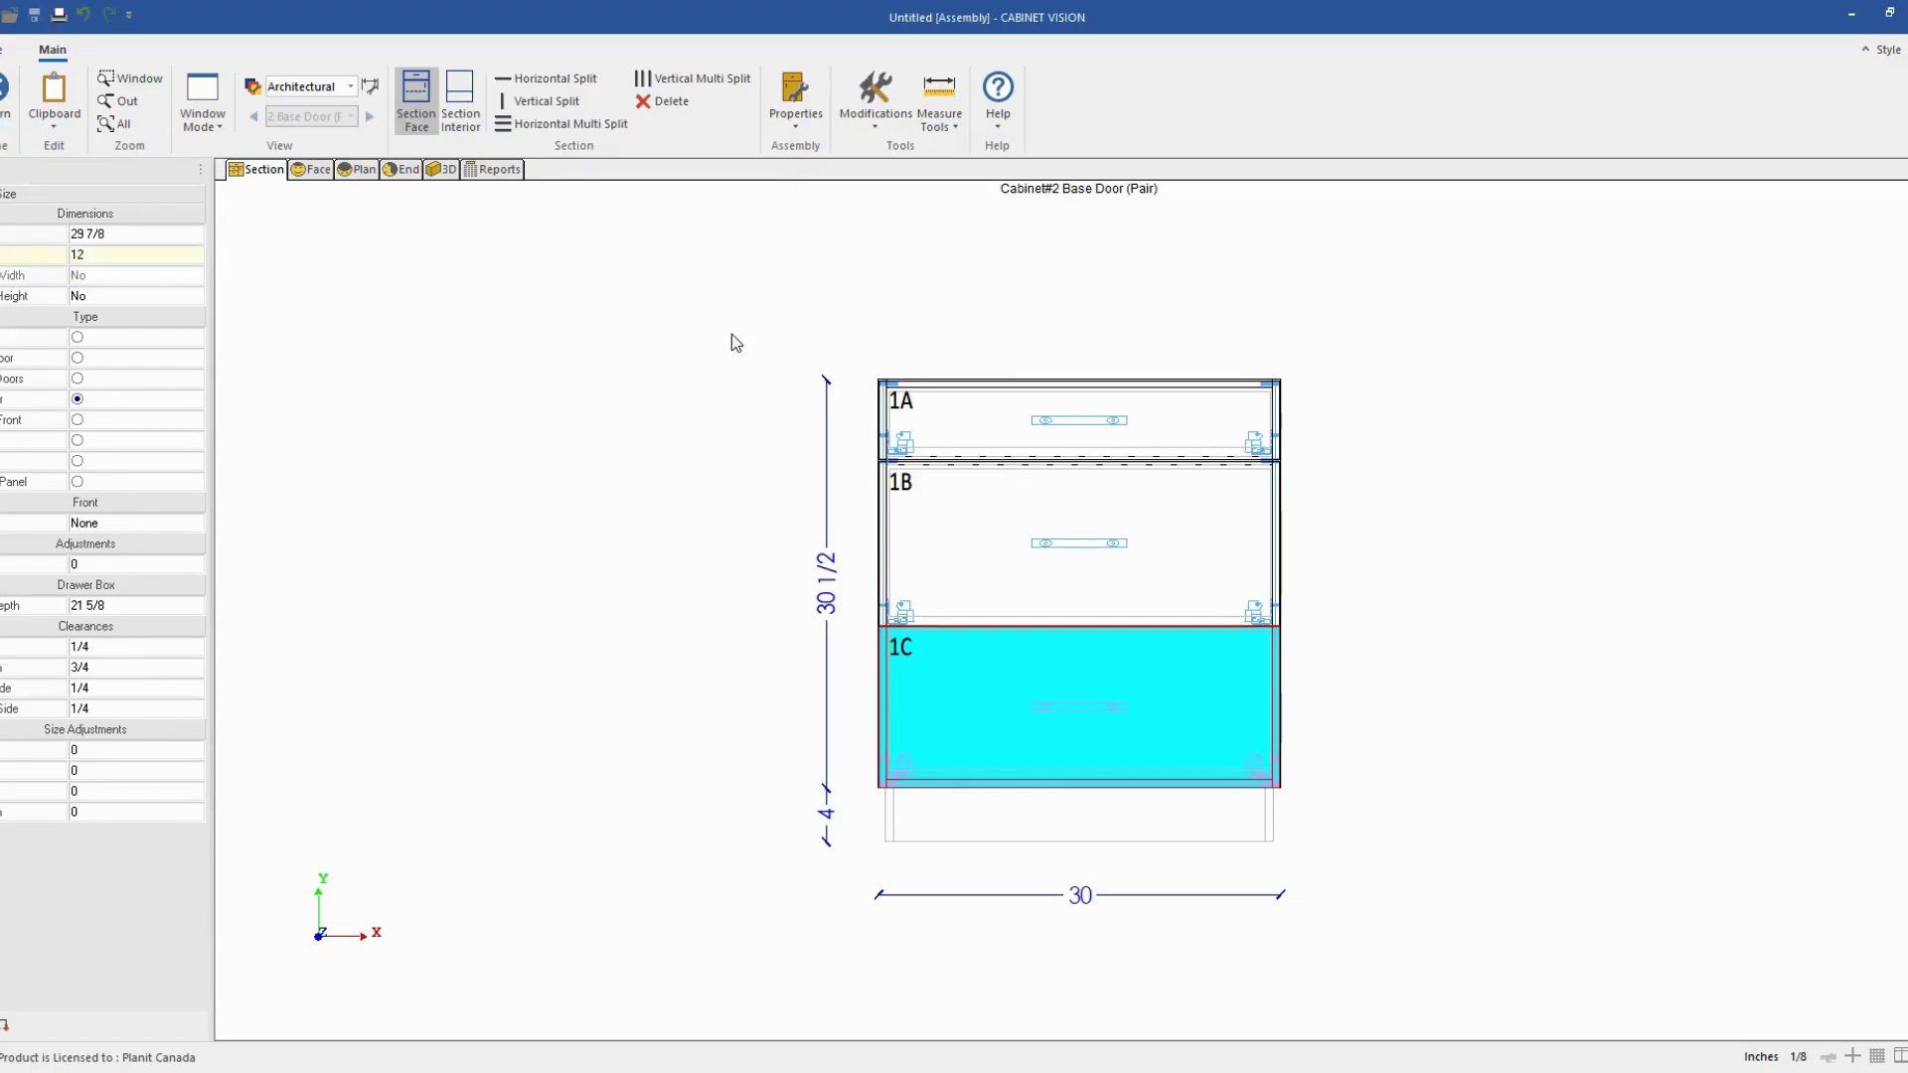
pyautogui.click(94, 298)
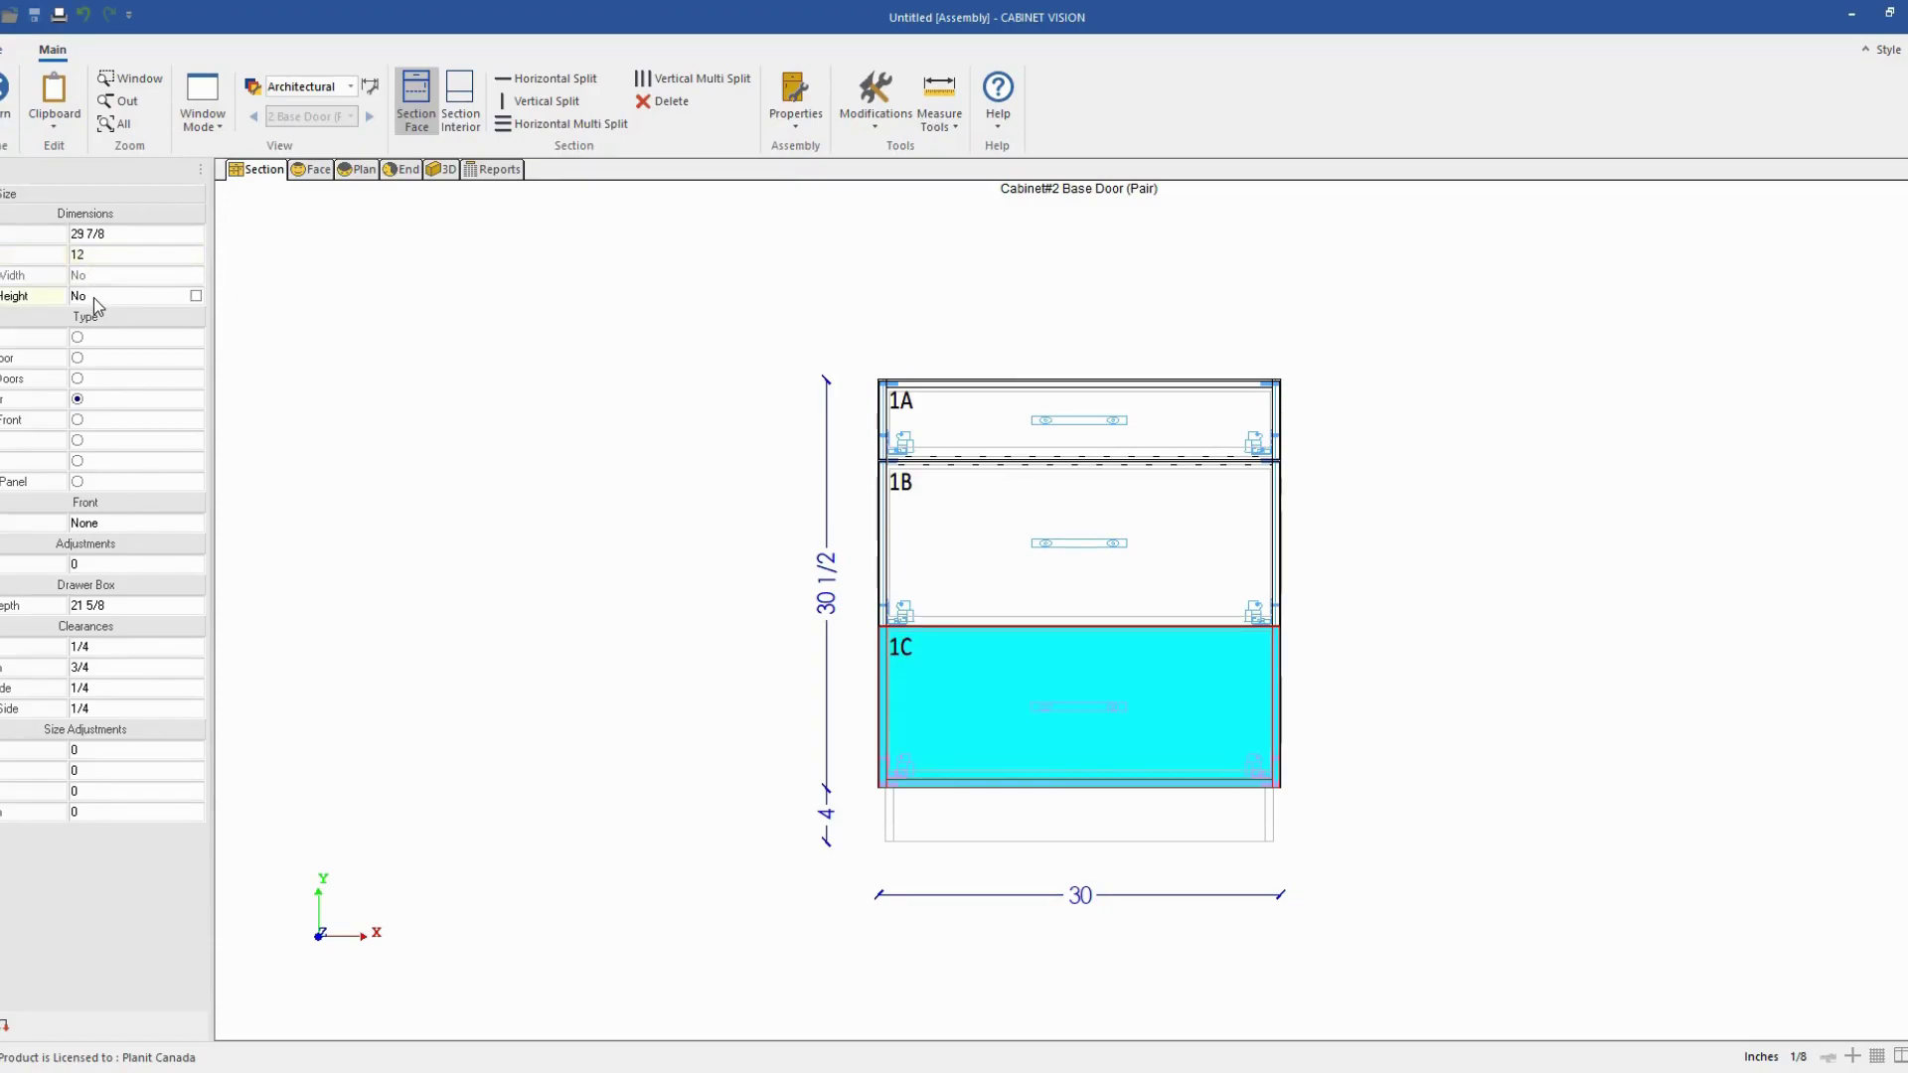
pyautogui.click(196, 295)
# Change the middle section from a drawer to a plain panel and the top section to an open one.
pyautogui.click(966, 491)
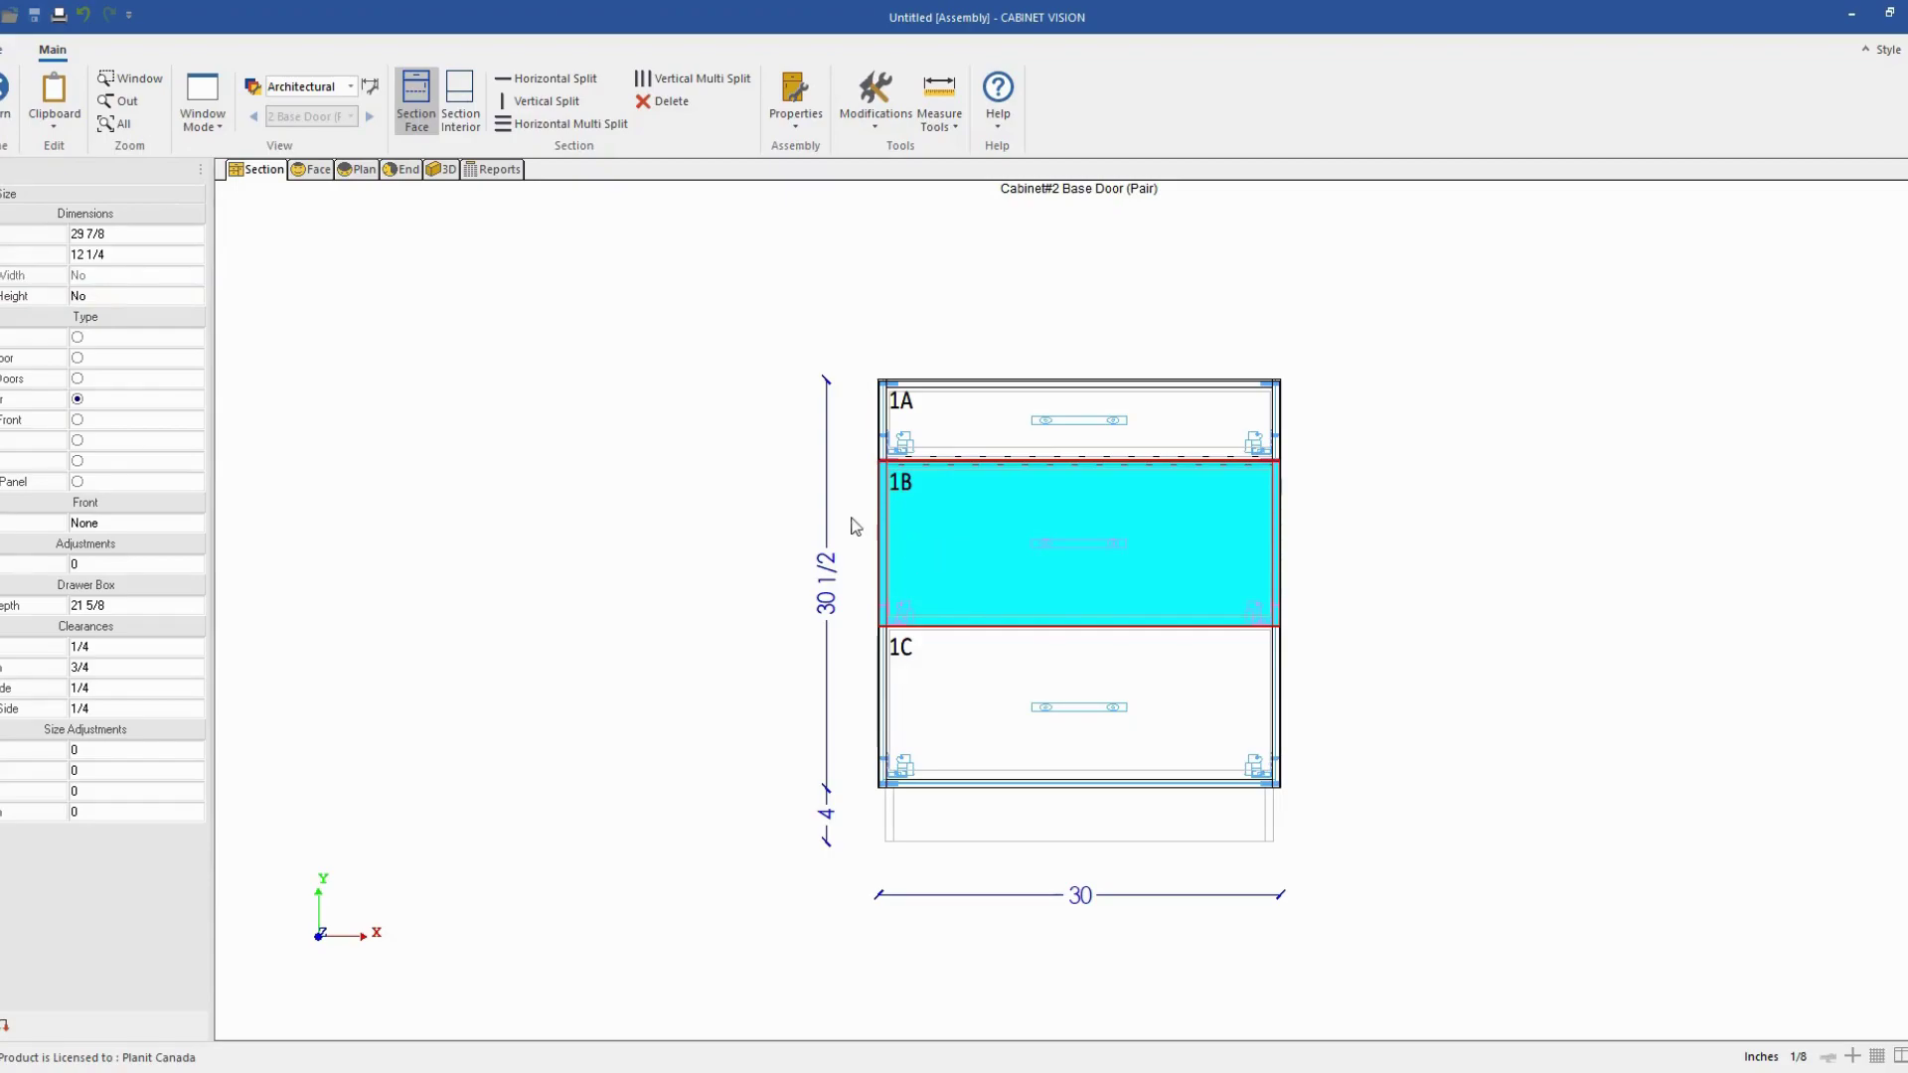
pyautogui.click(80, 461)
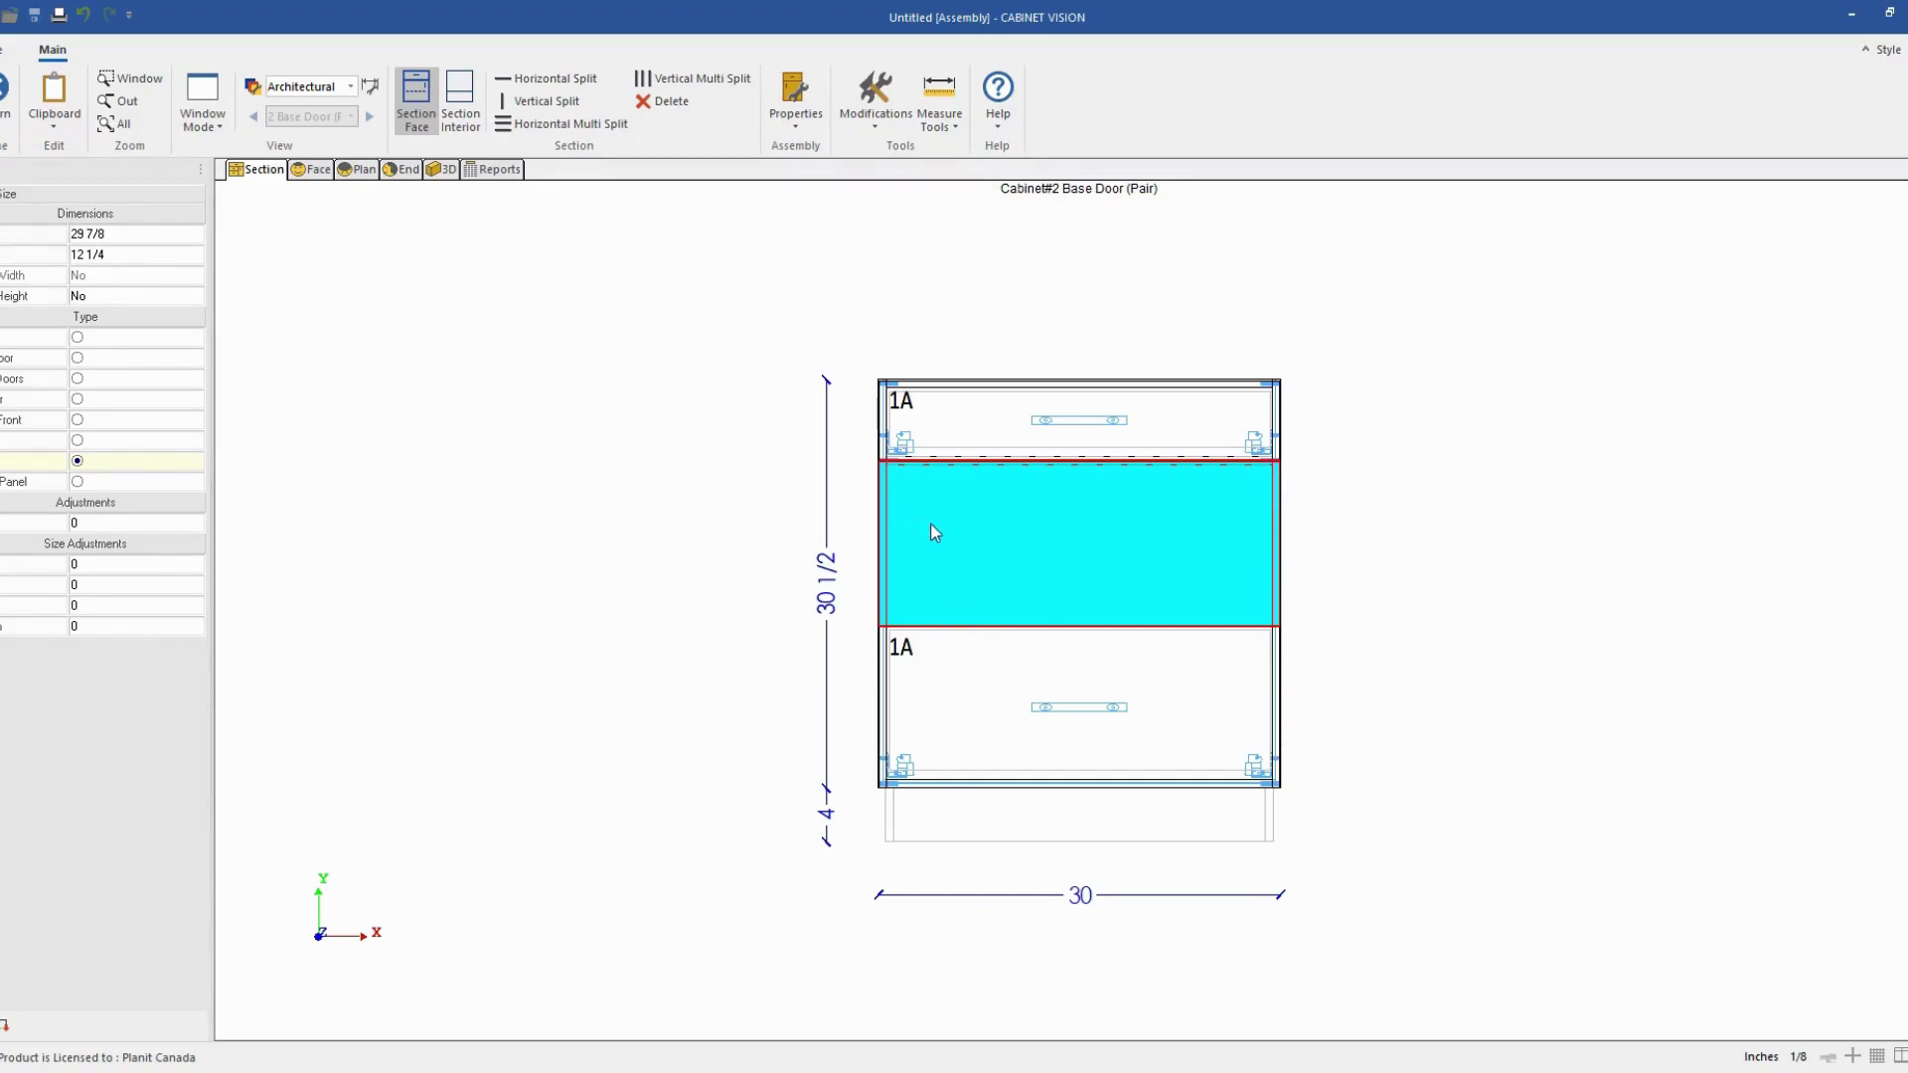
pyautogui.click(939, 437)
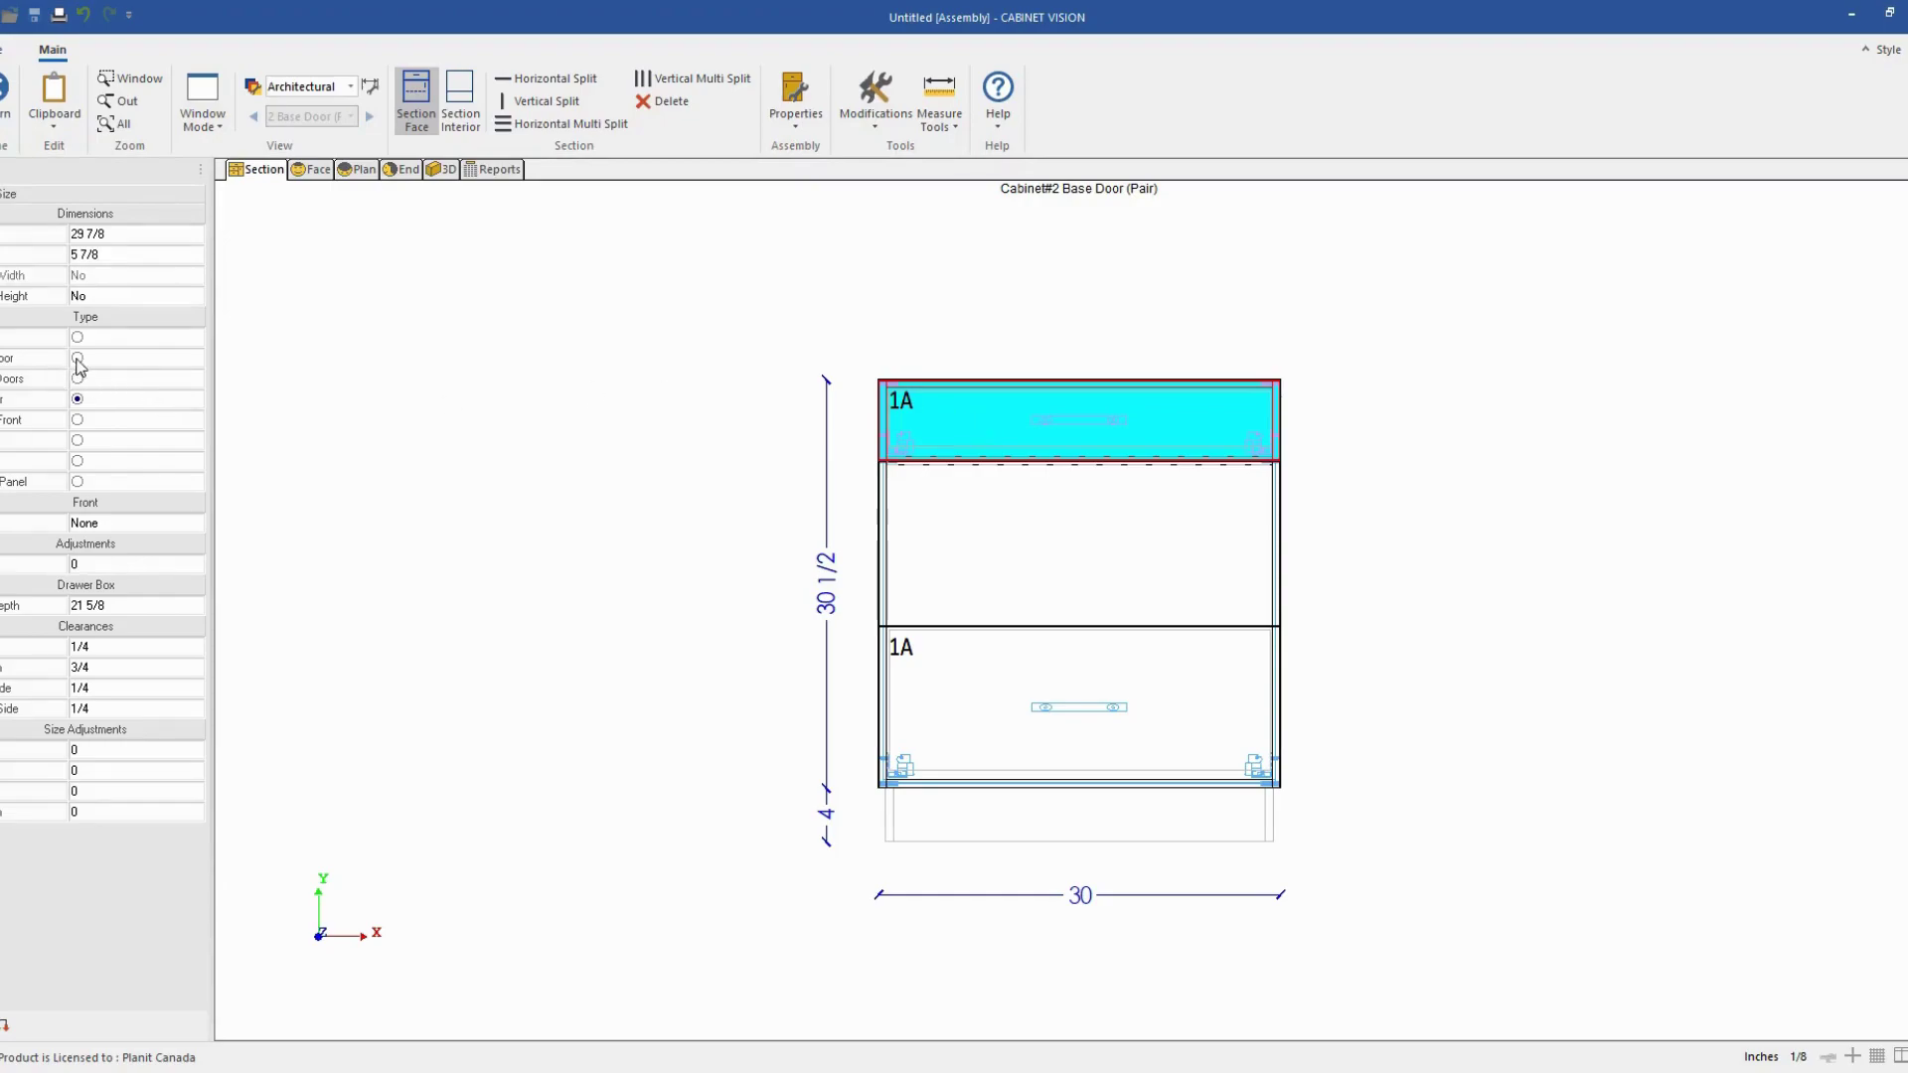
pyautogui.click(78, 440)
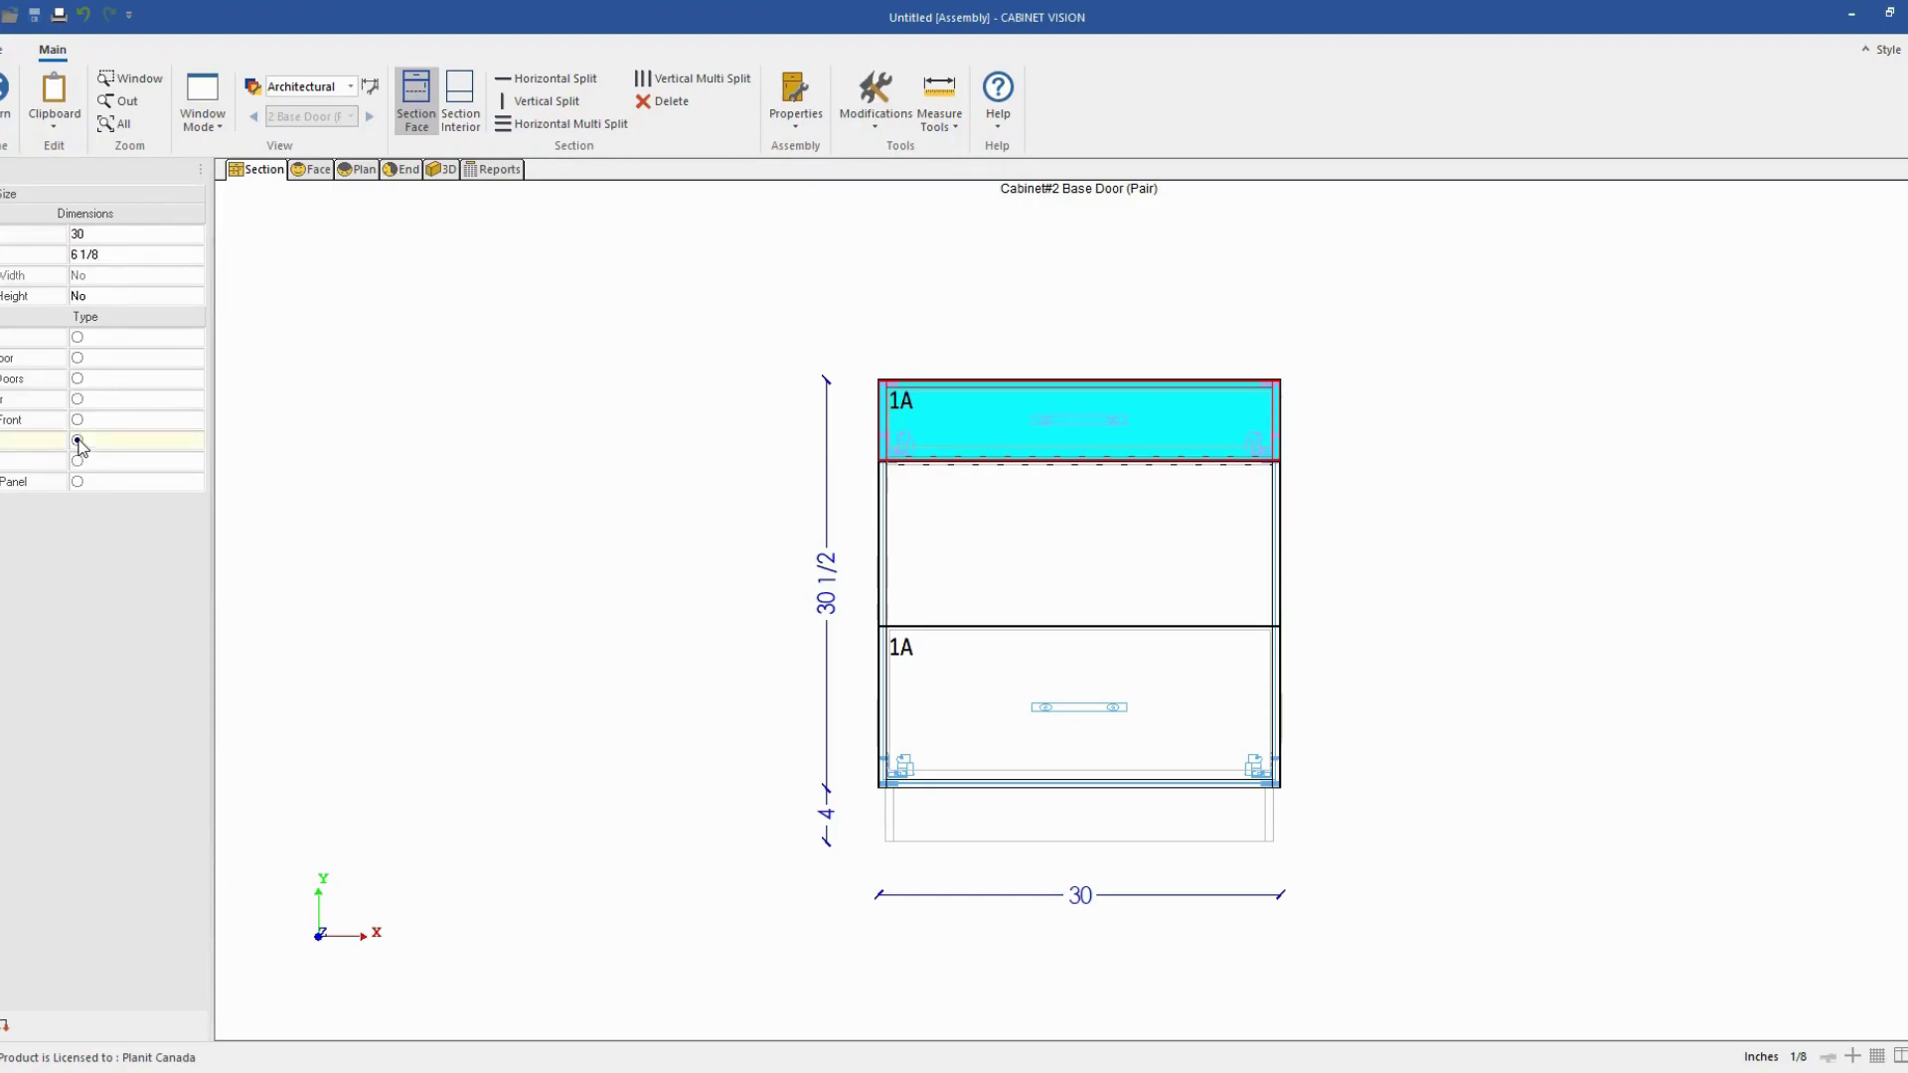
# Set the top open section's height to 16 inches and lock it, then select the bottom drawer section.
pyautogui.click(99, 254)
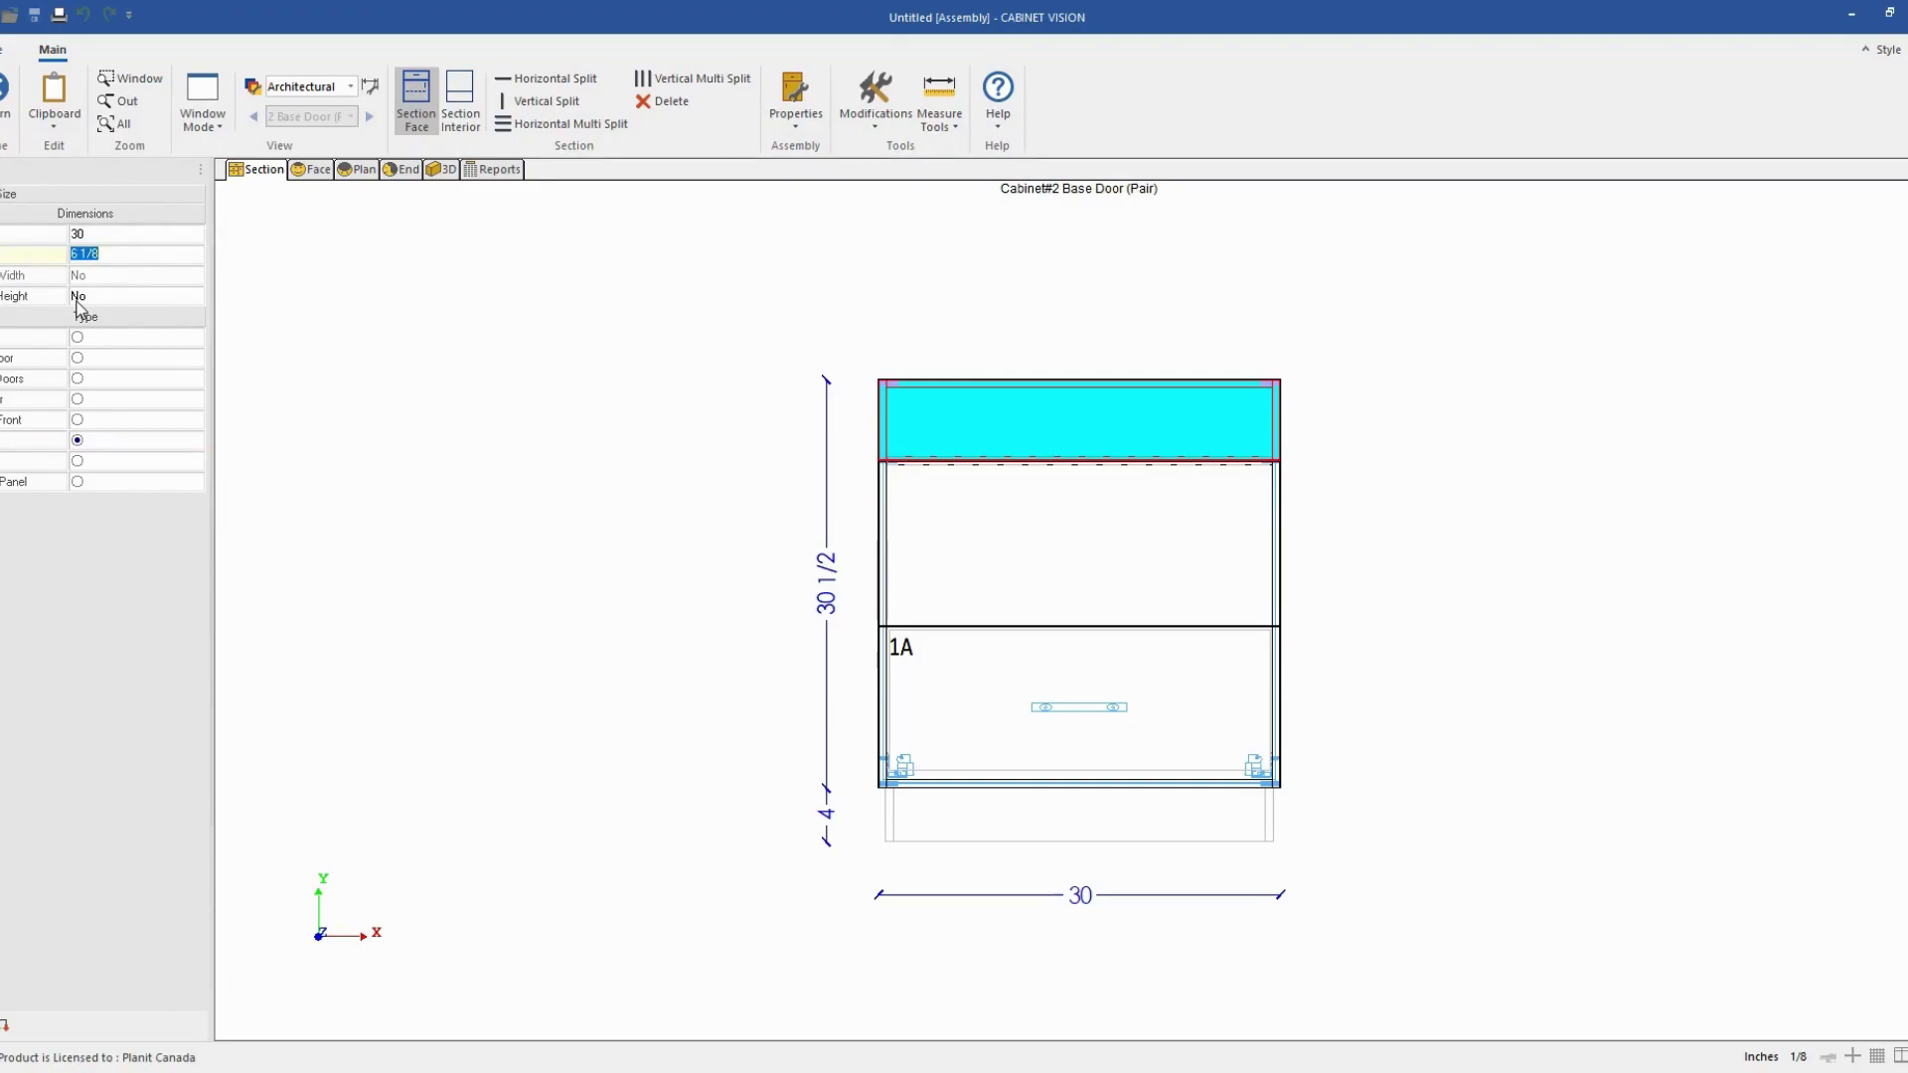
pyautogui.write('16')
pyautogui.press('Return')
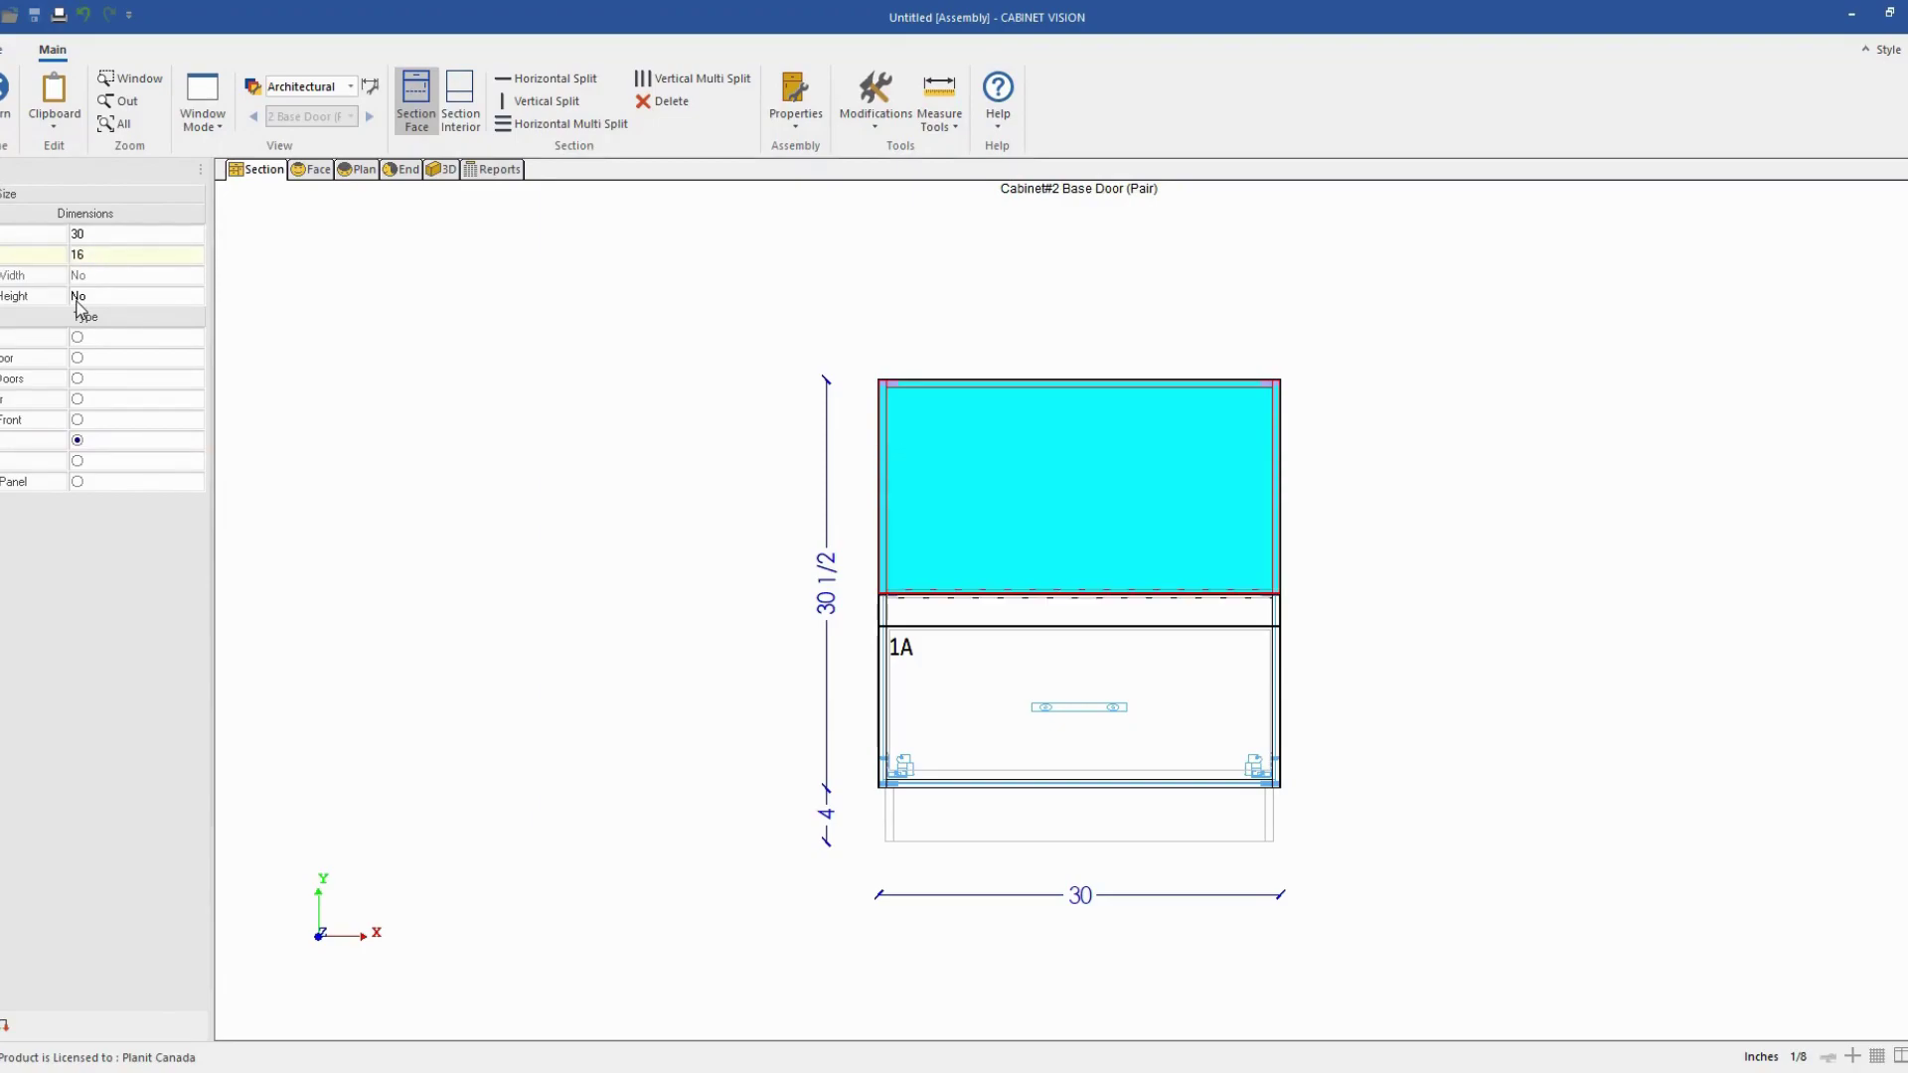
pyautogui.click(87, 300)
pyautogui.click(196, 296)
pyautogui.click(945, 672)
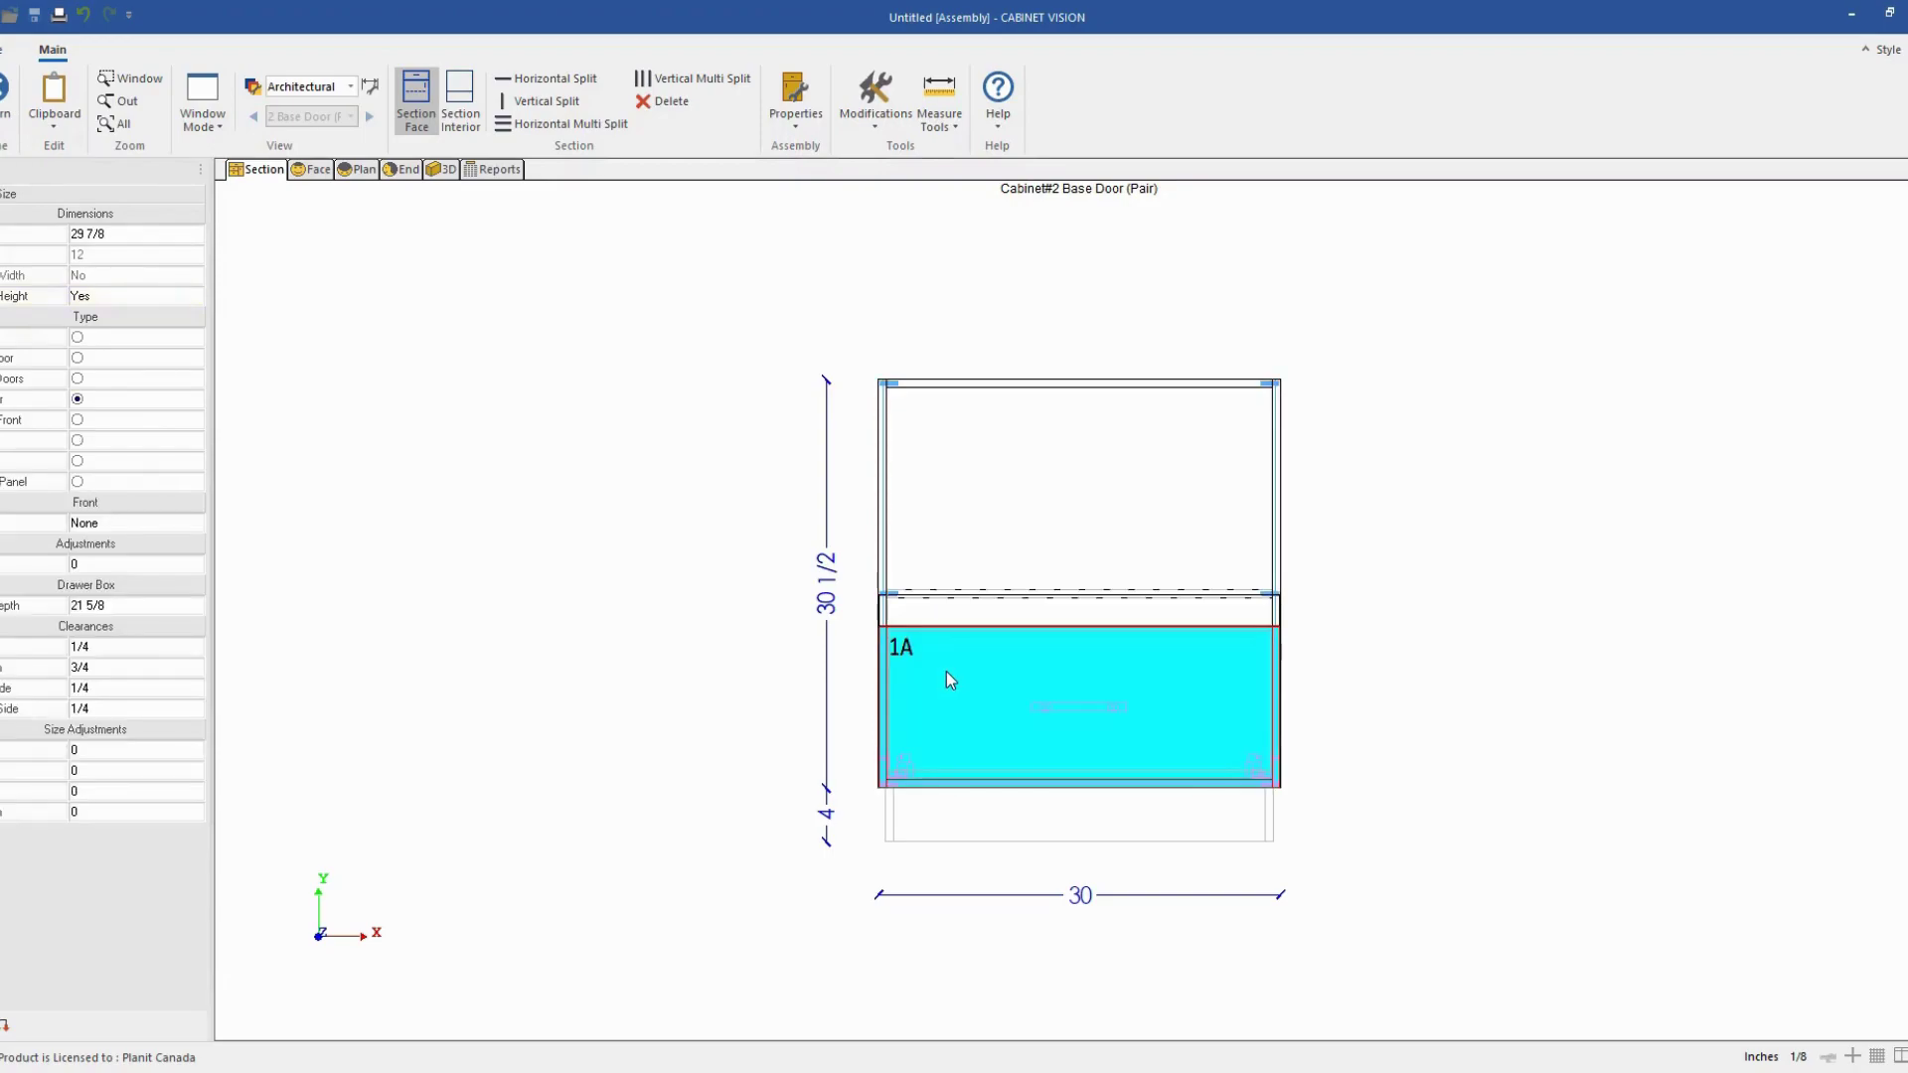
# Delete the stretcher beneath the open top section from the cabinet's interior.
pyautogui.click(953, 527)
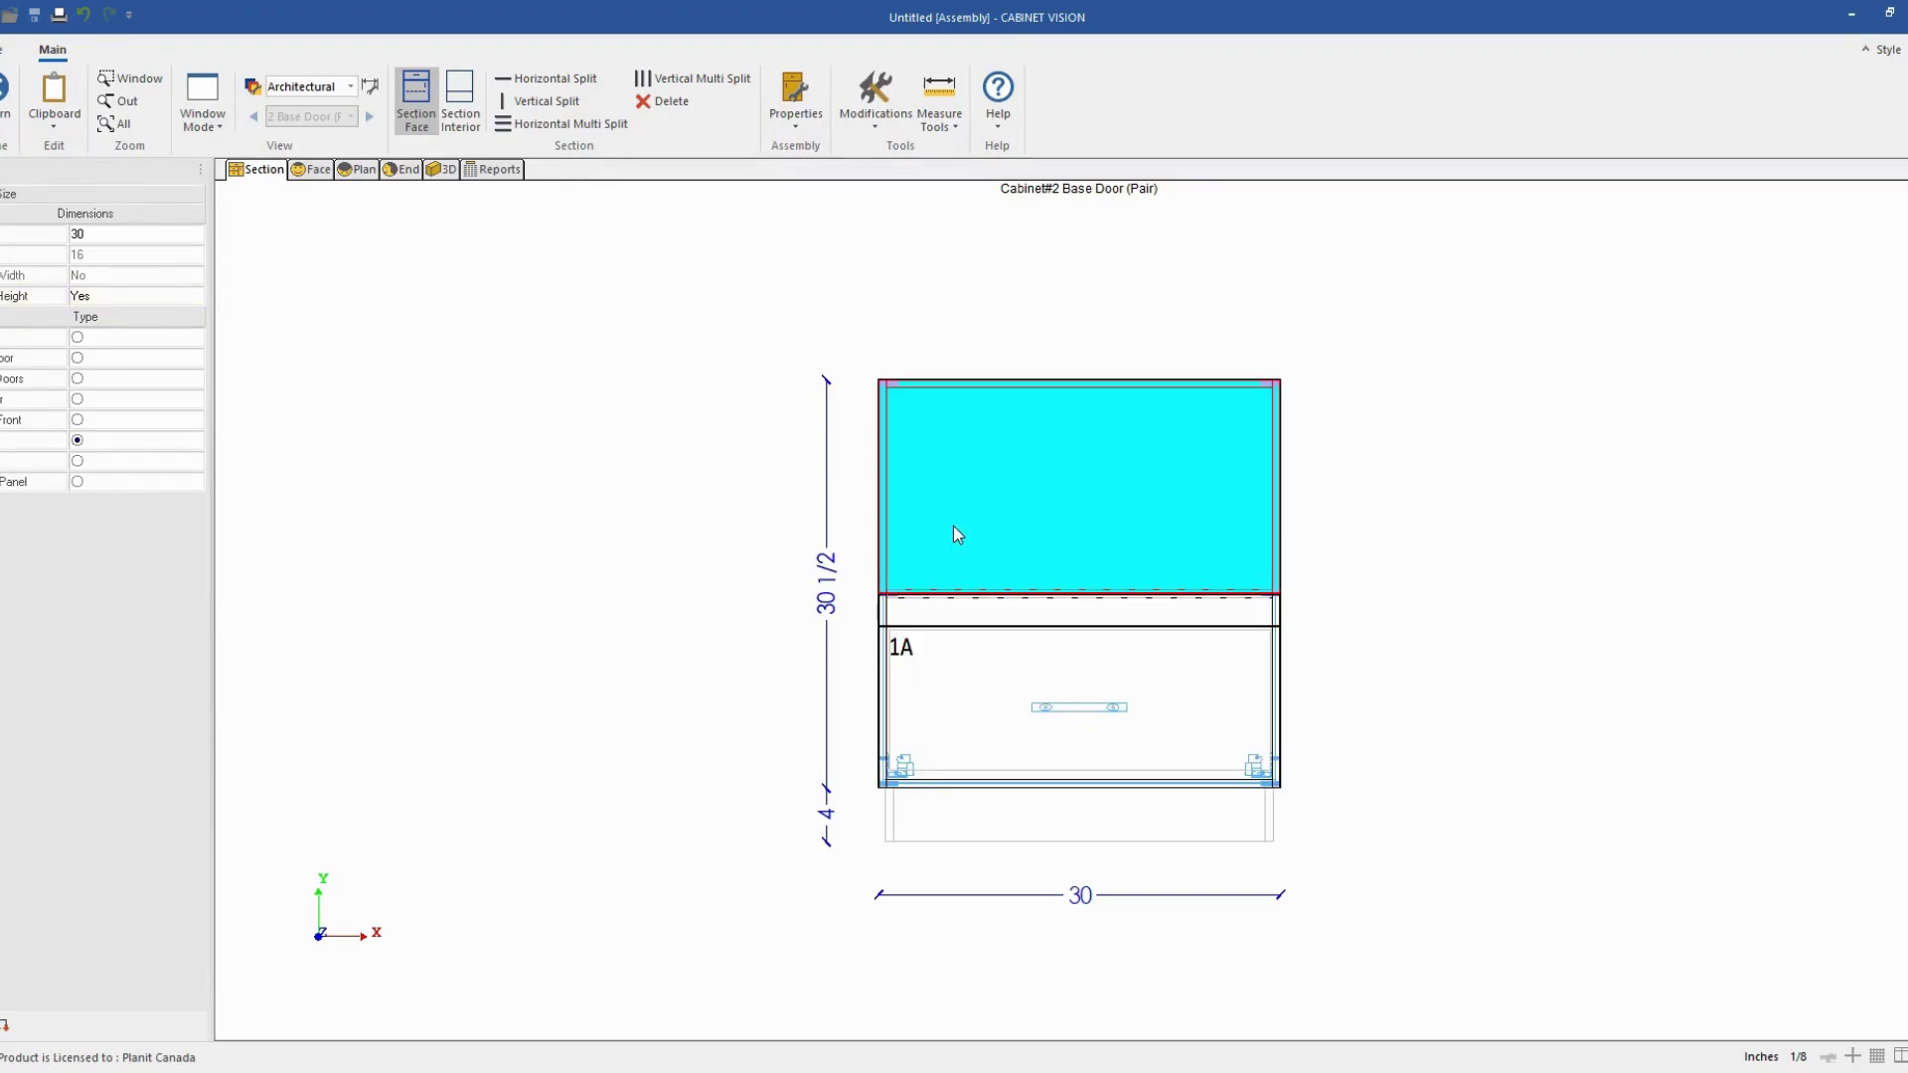
pyautogui.click(702, 473)
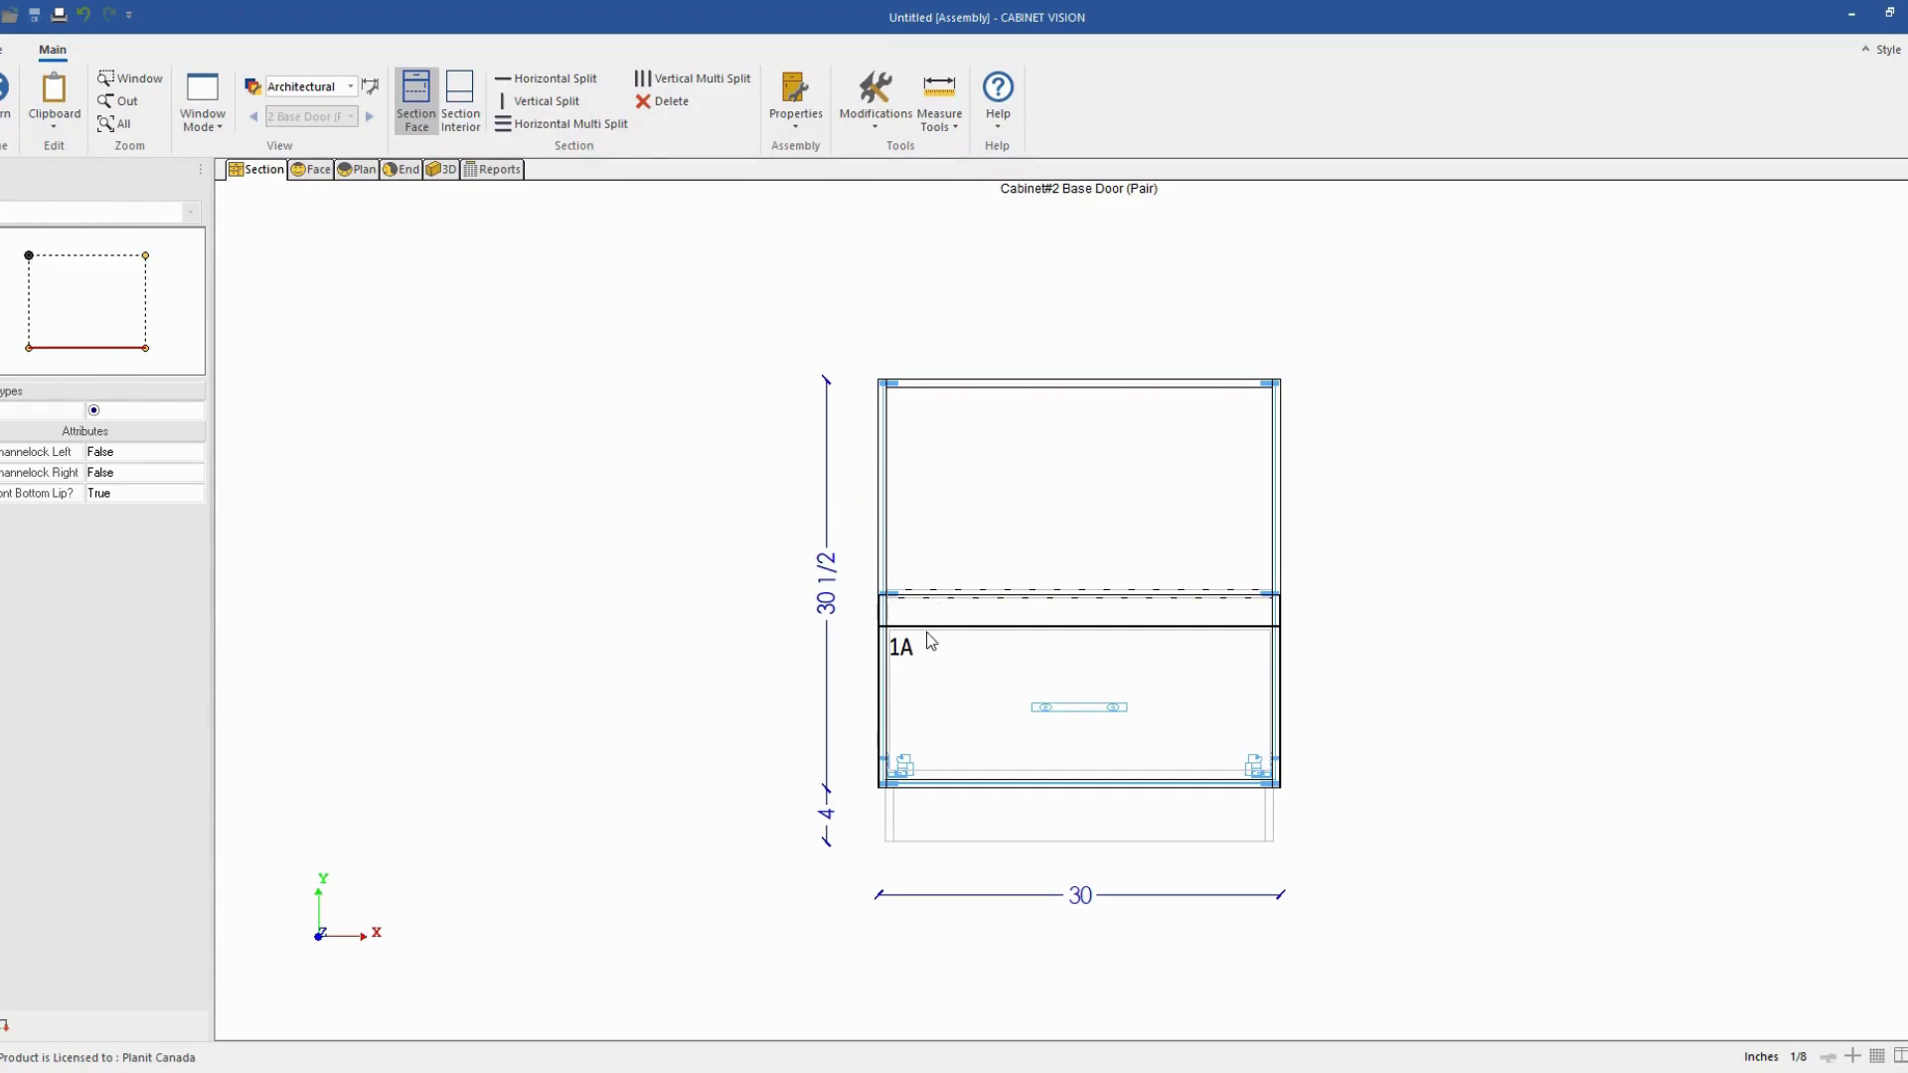
pyautogui.click(460, 117)
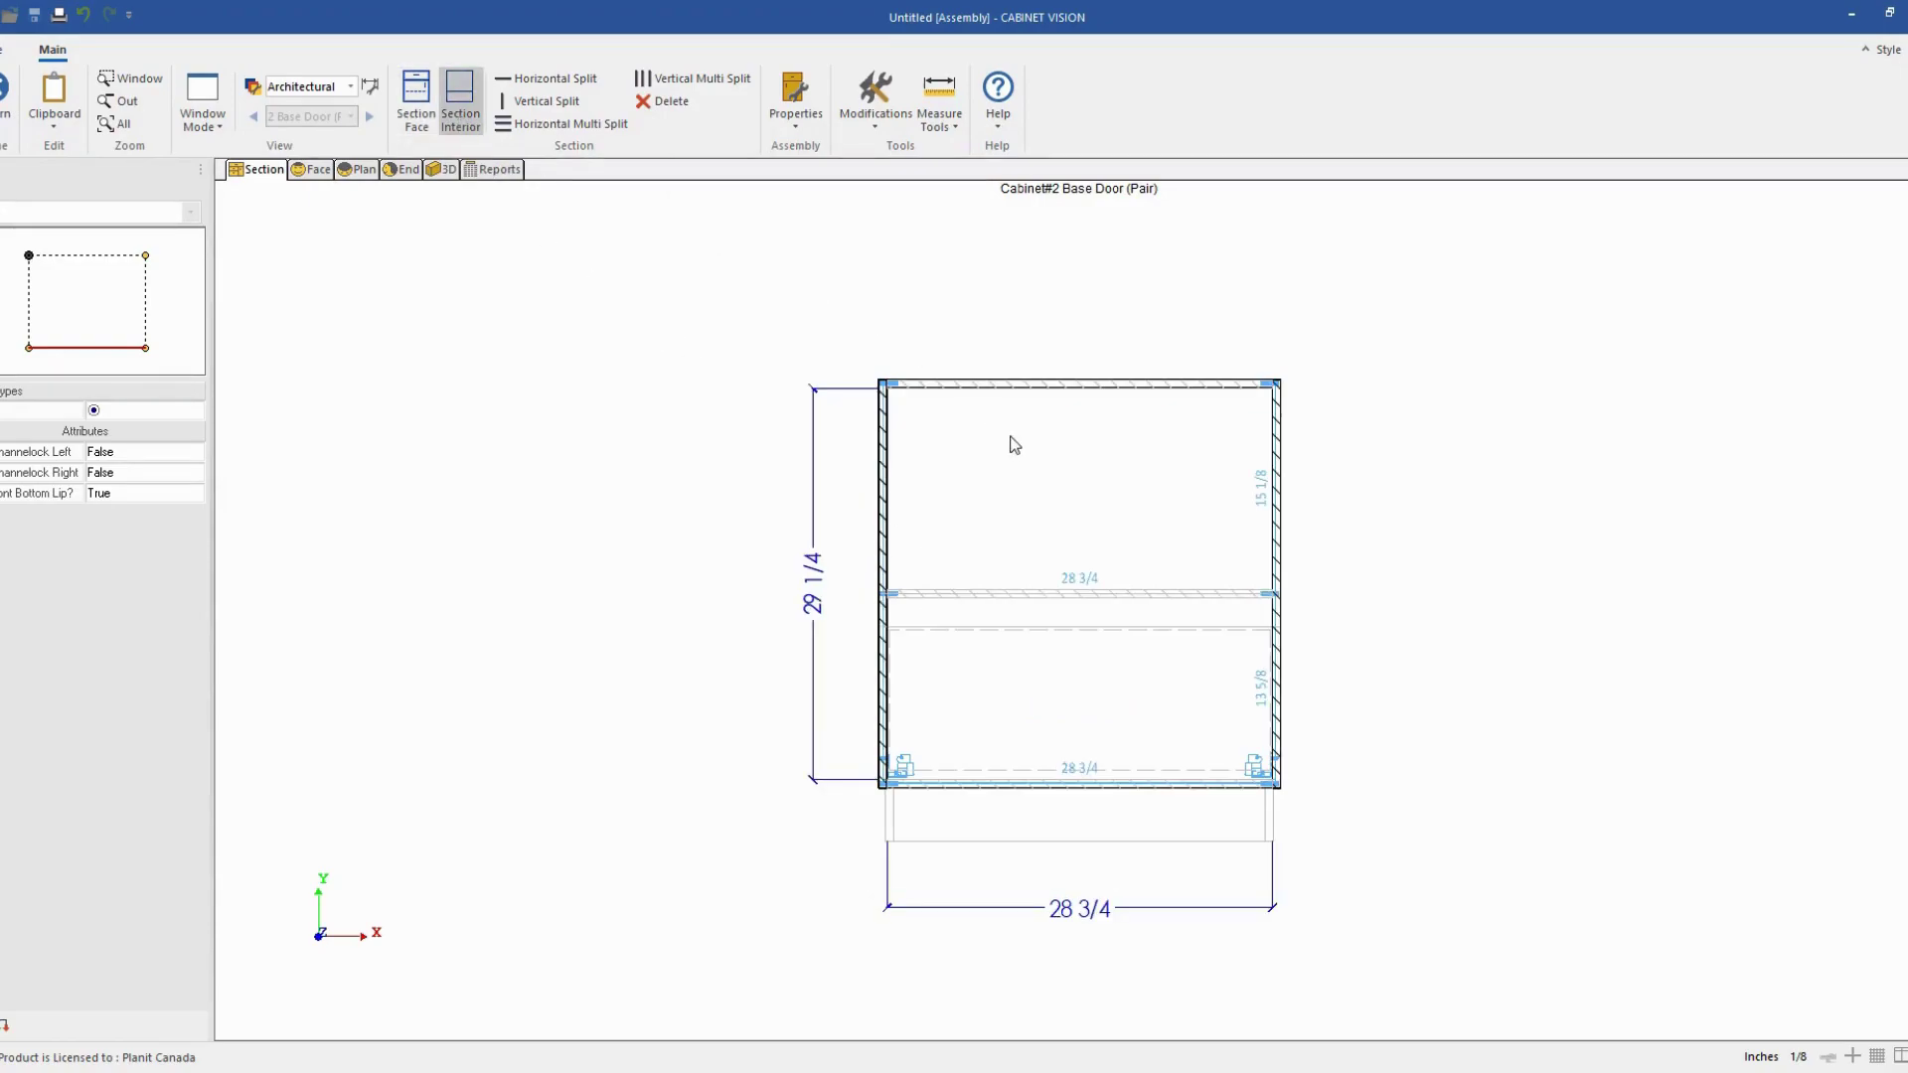
pyautogui.click(1036, 595)
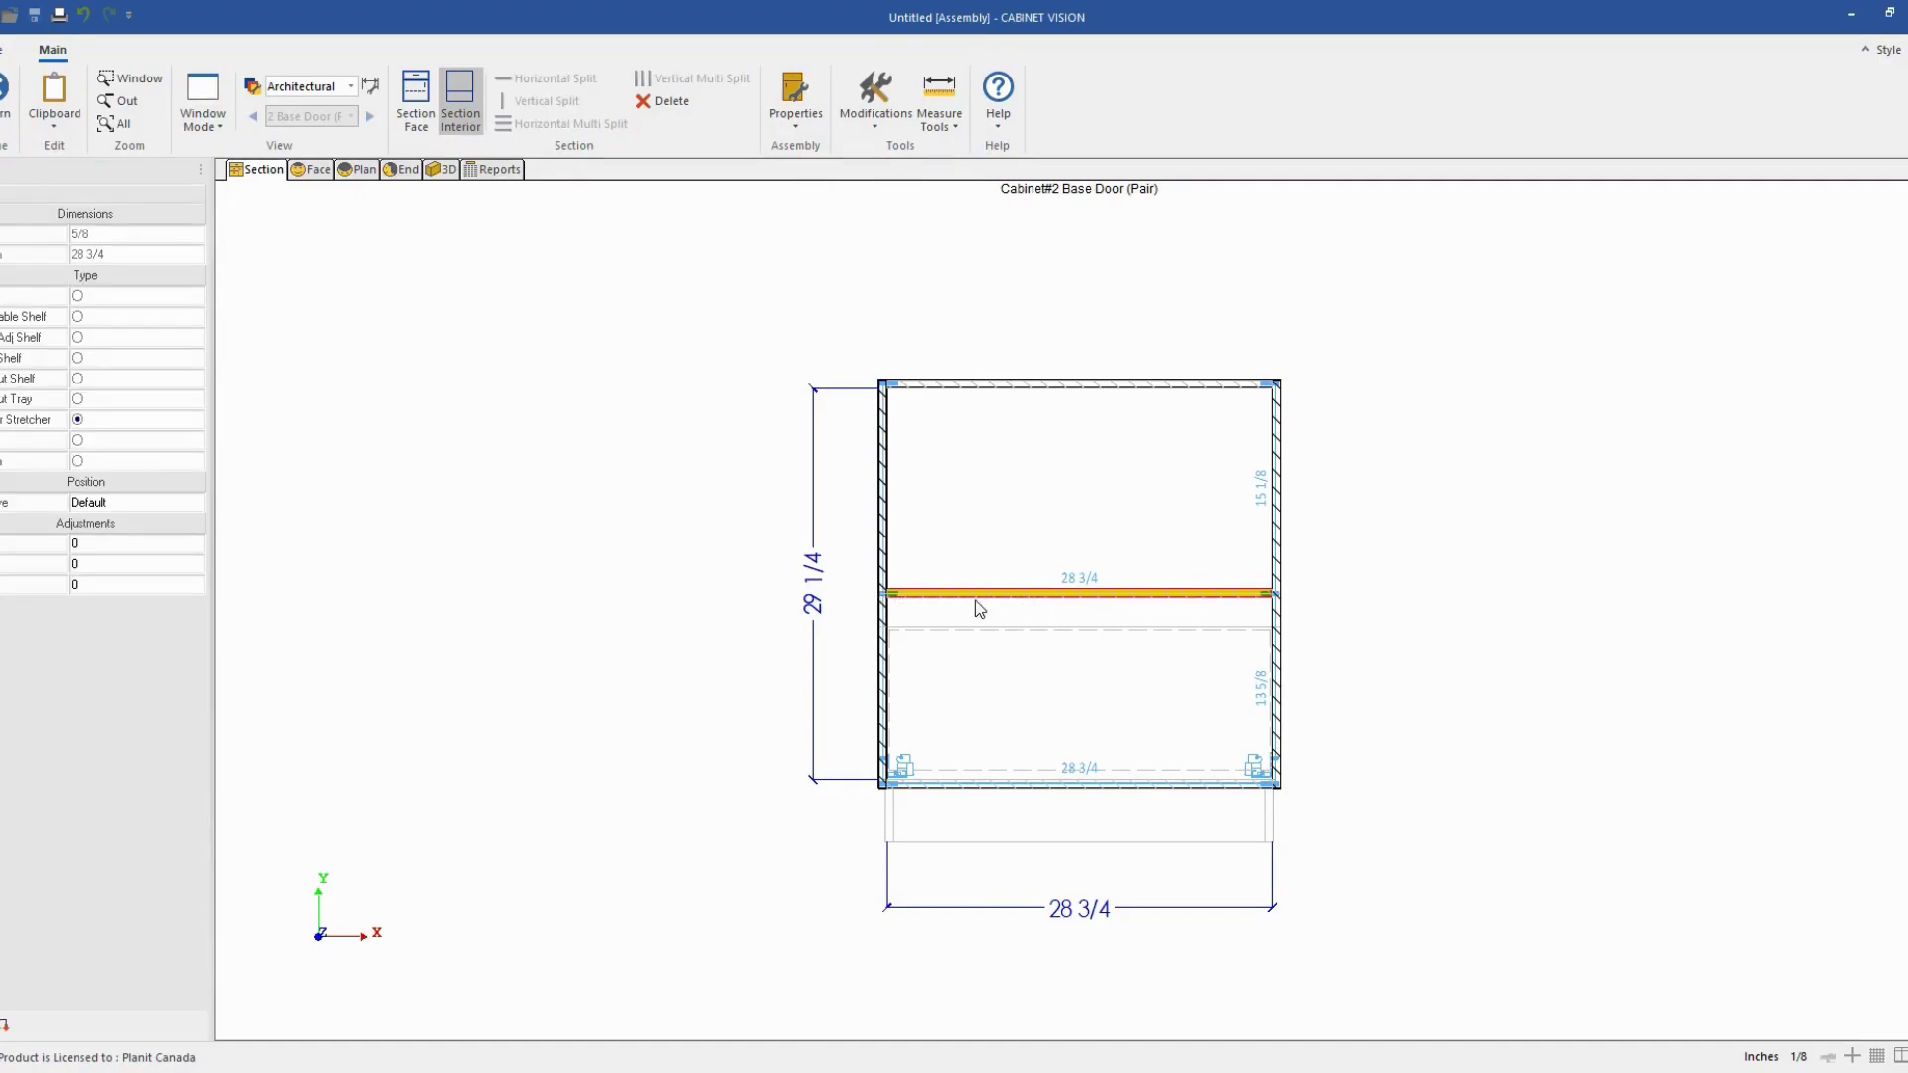
pyautogui.click(652, 104)
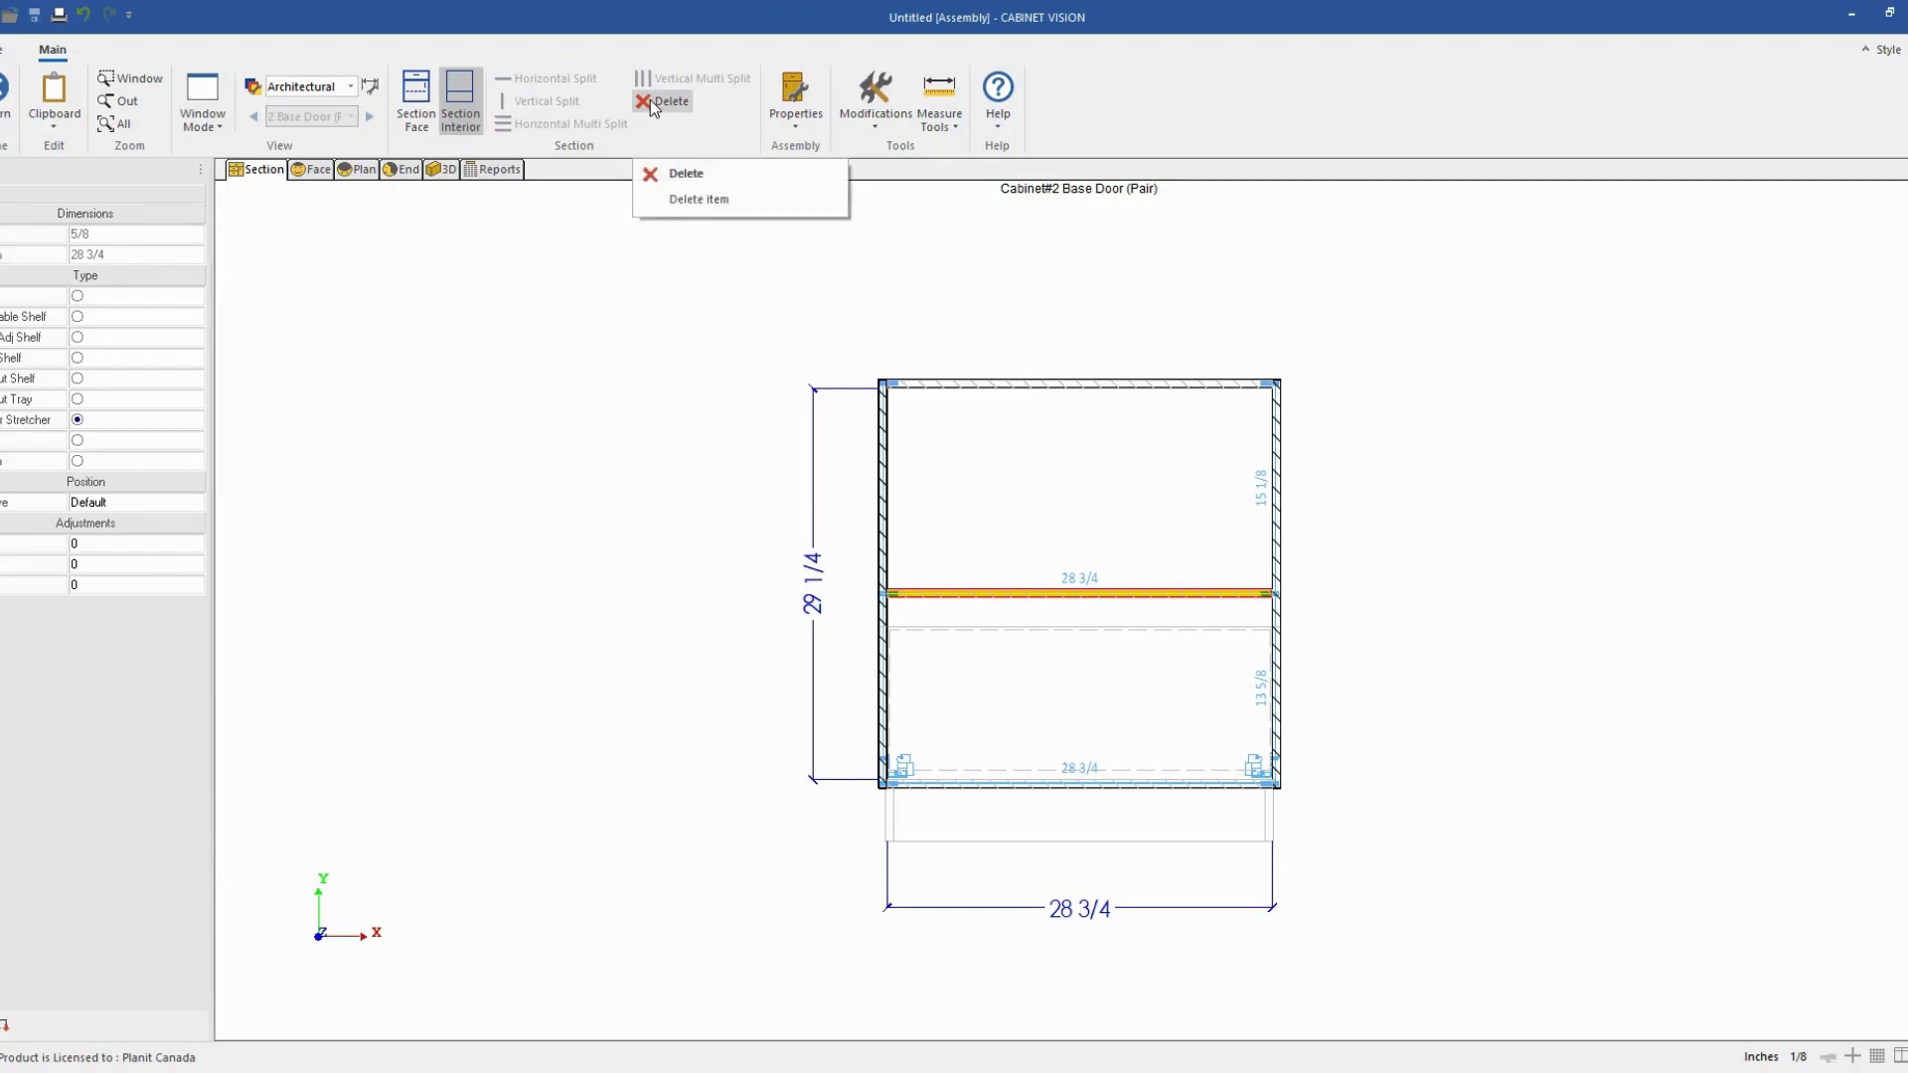
pyautogui.click(650, 100)
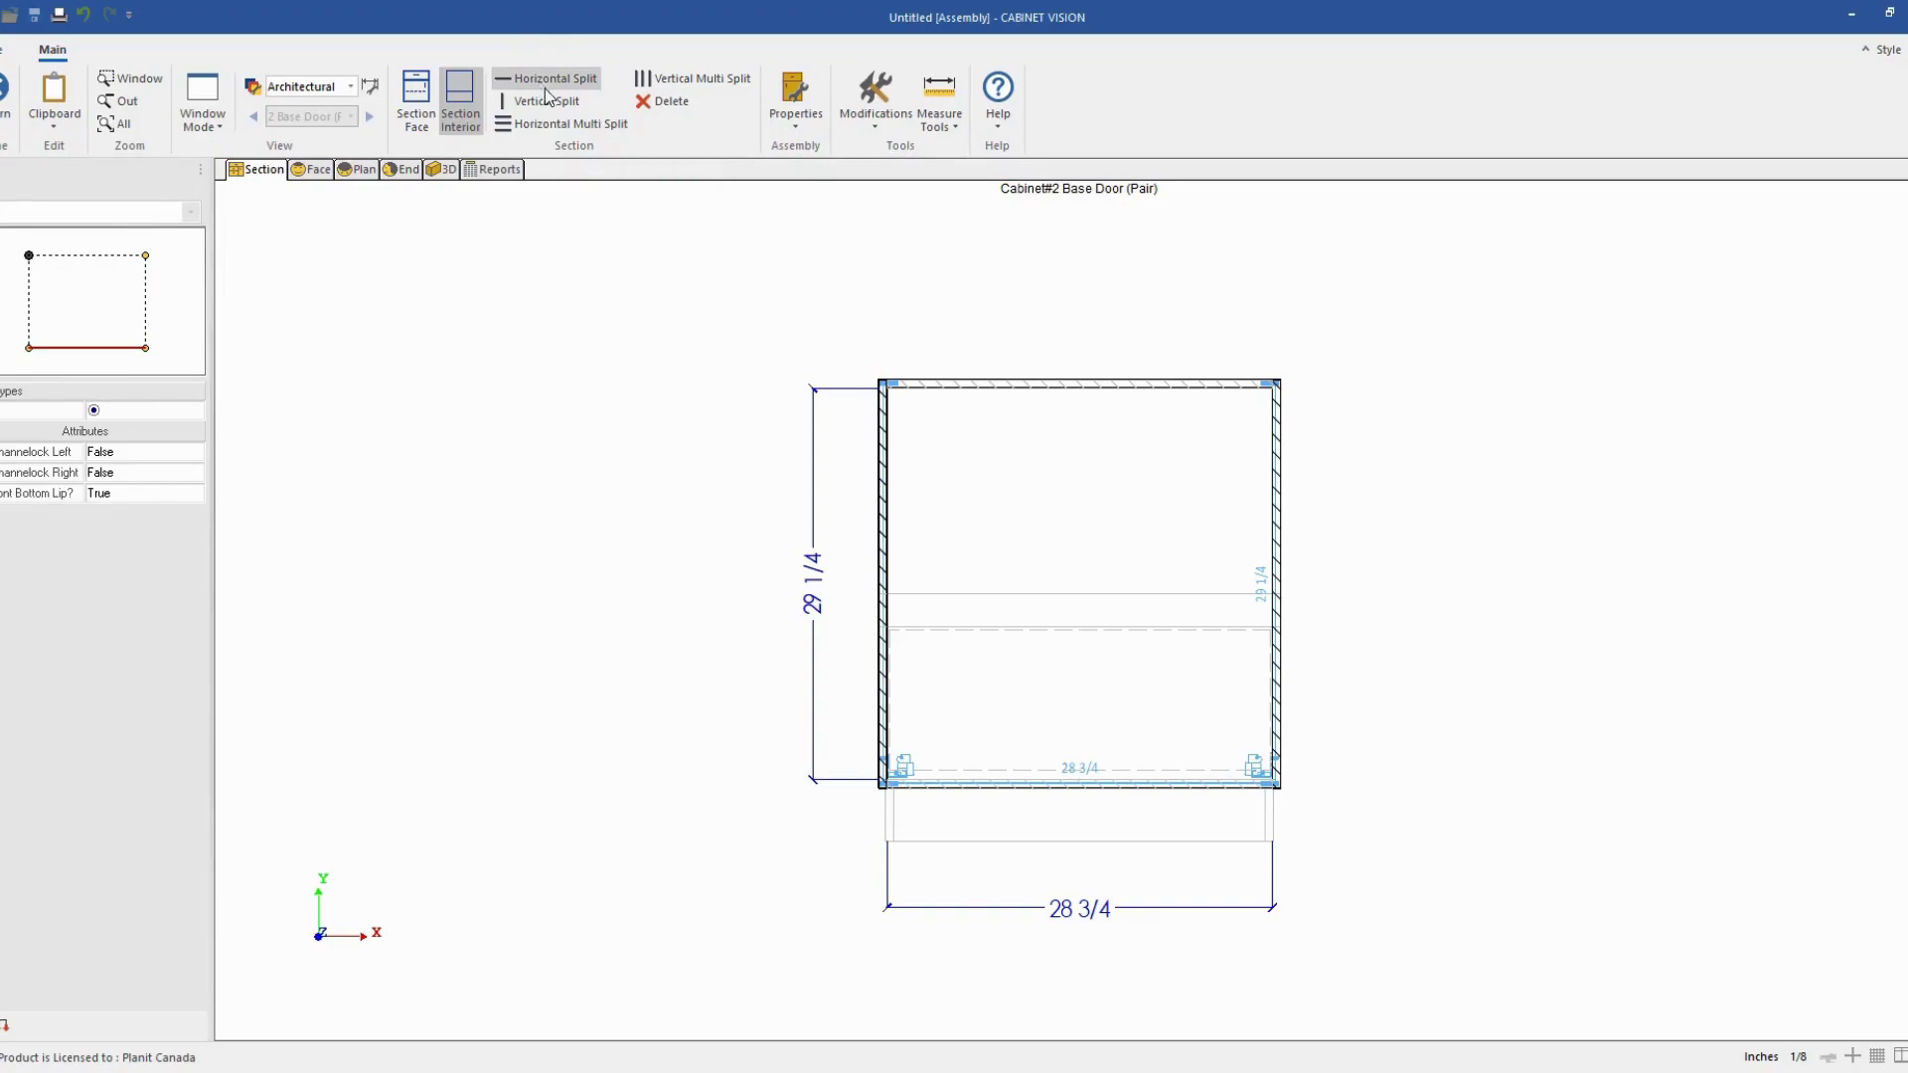
# Split the cabinet interior horizontally at the open section's lower edge to add a shelf there.
pyautogui.click(544, 87)
pyautogui.scroll(5, 994, 606)
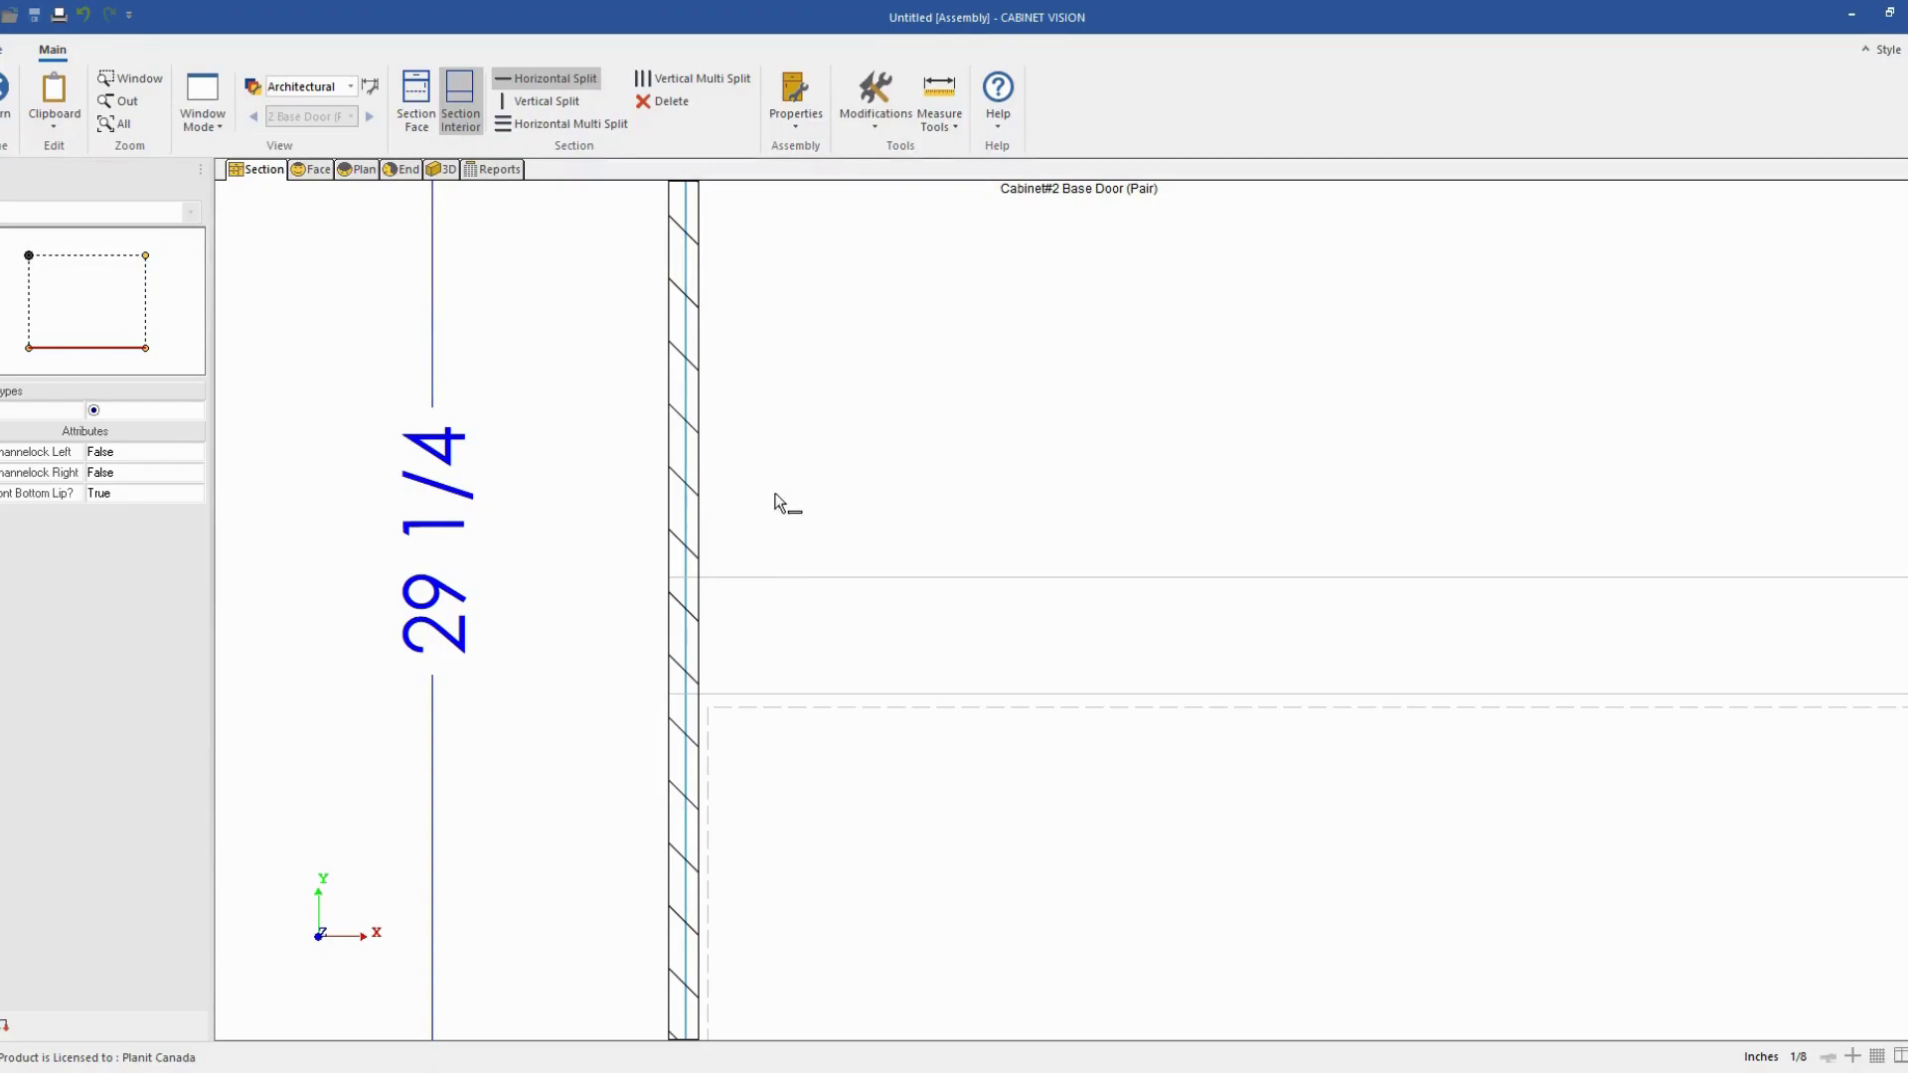
pyautogui.click(789, 578)
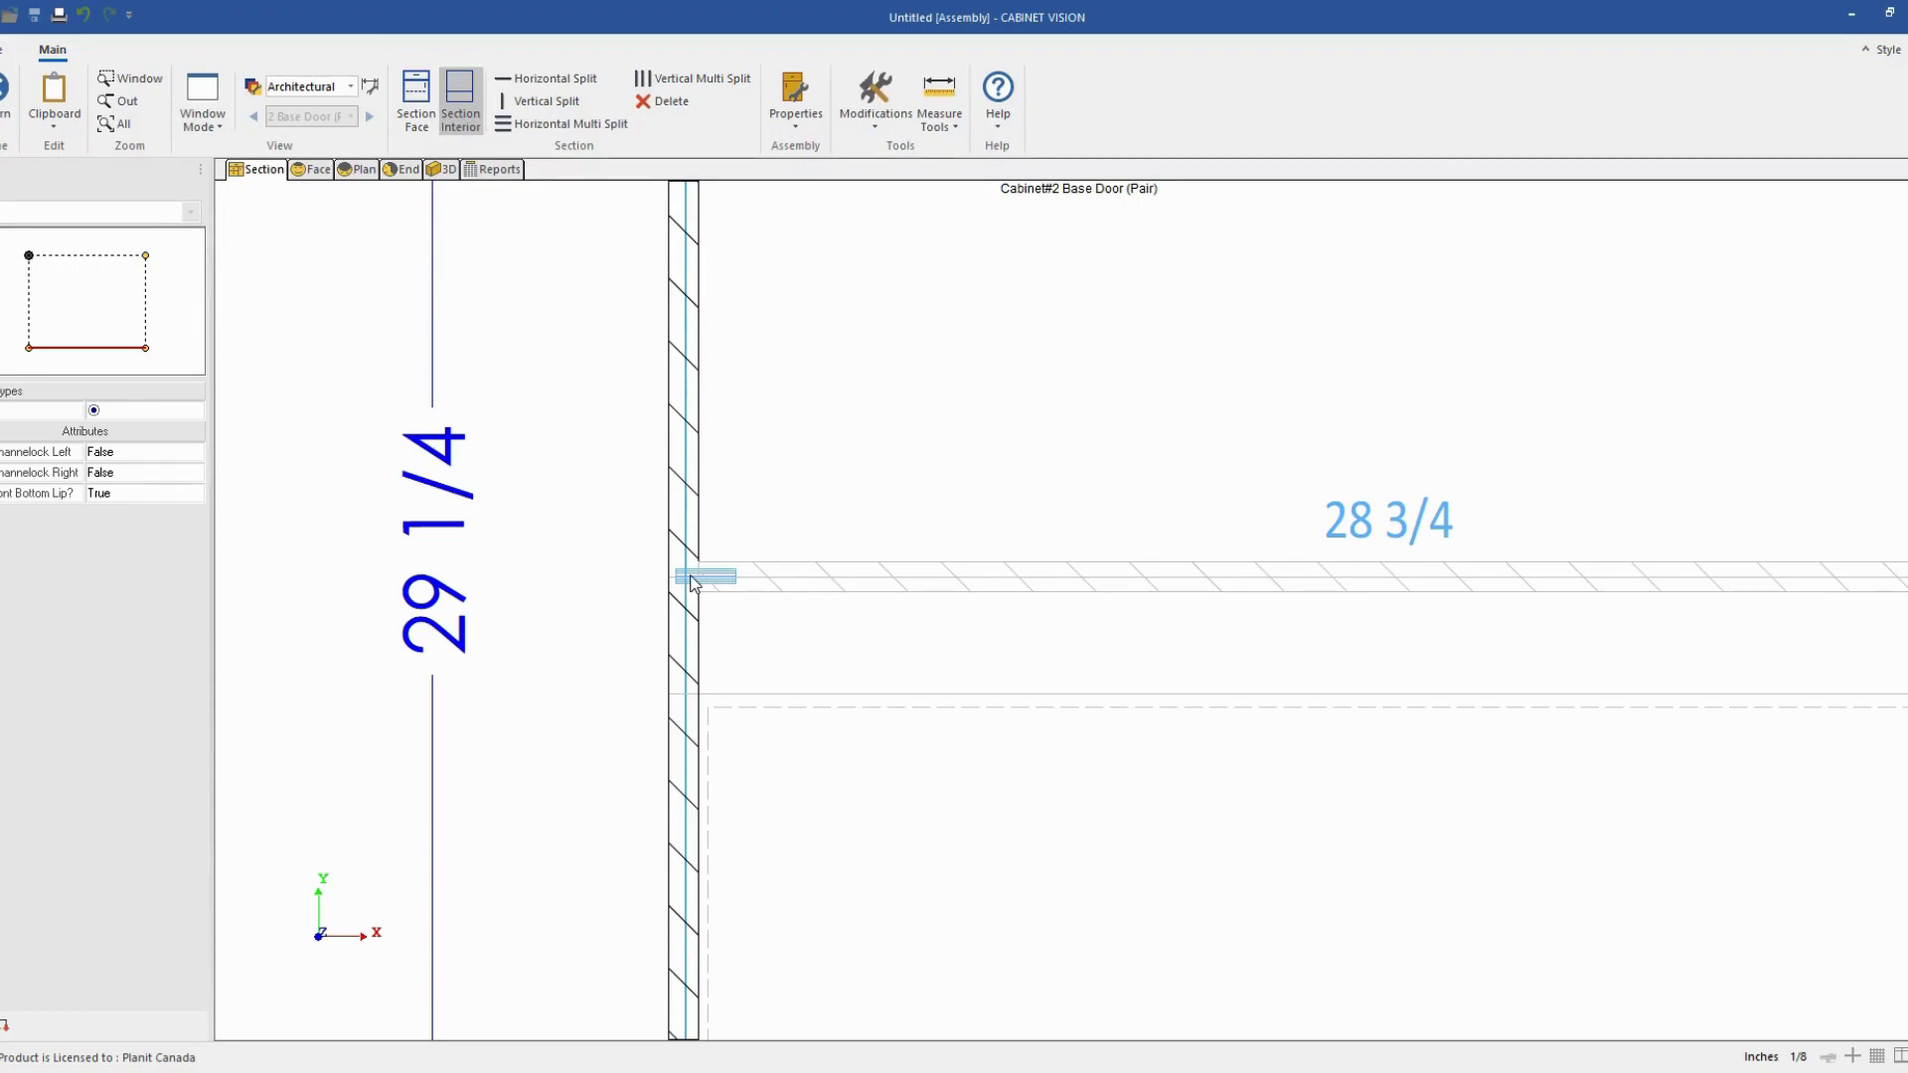
pyautogui.scroll(-4, 693, 583)
pyautogui.click(759, 578)
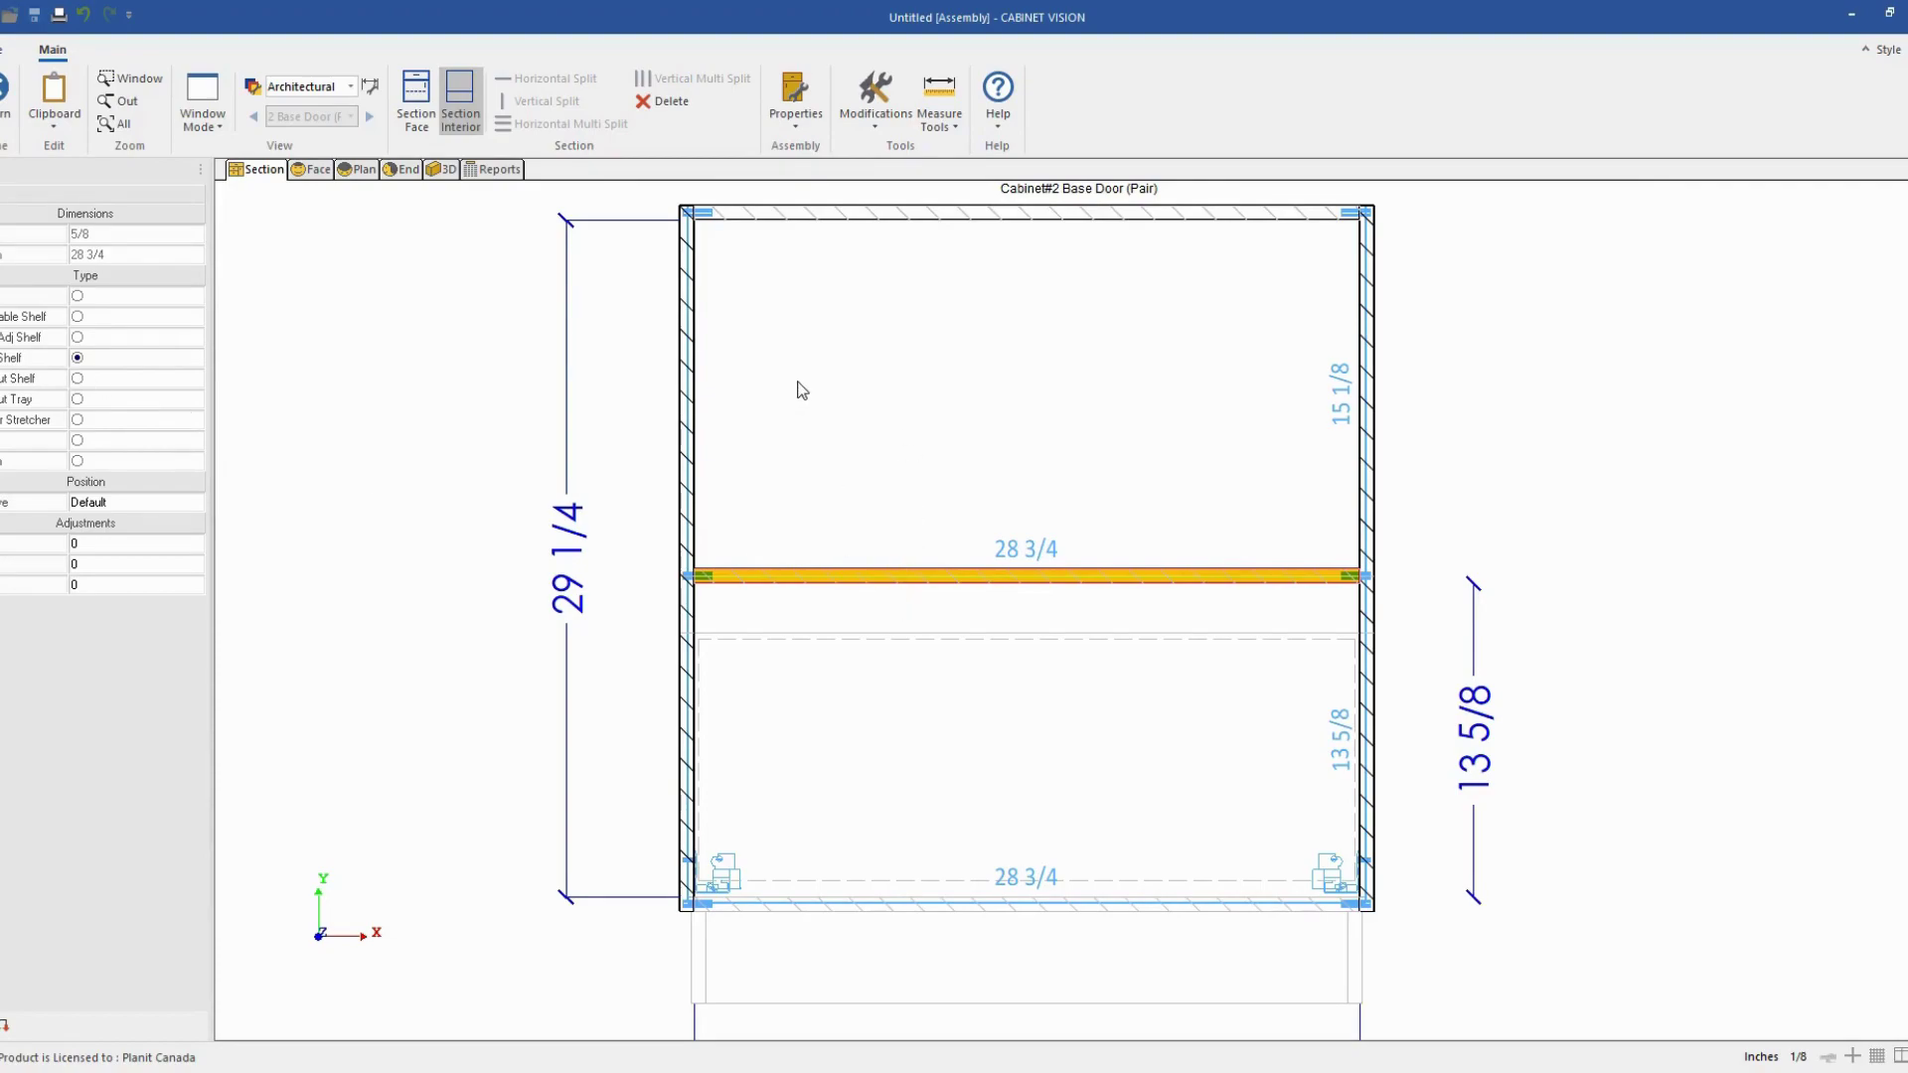
# Unlock the top open section's height on the cabinet face and set it to 14 inches.
pyautogui.click(410, 121)
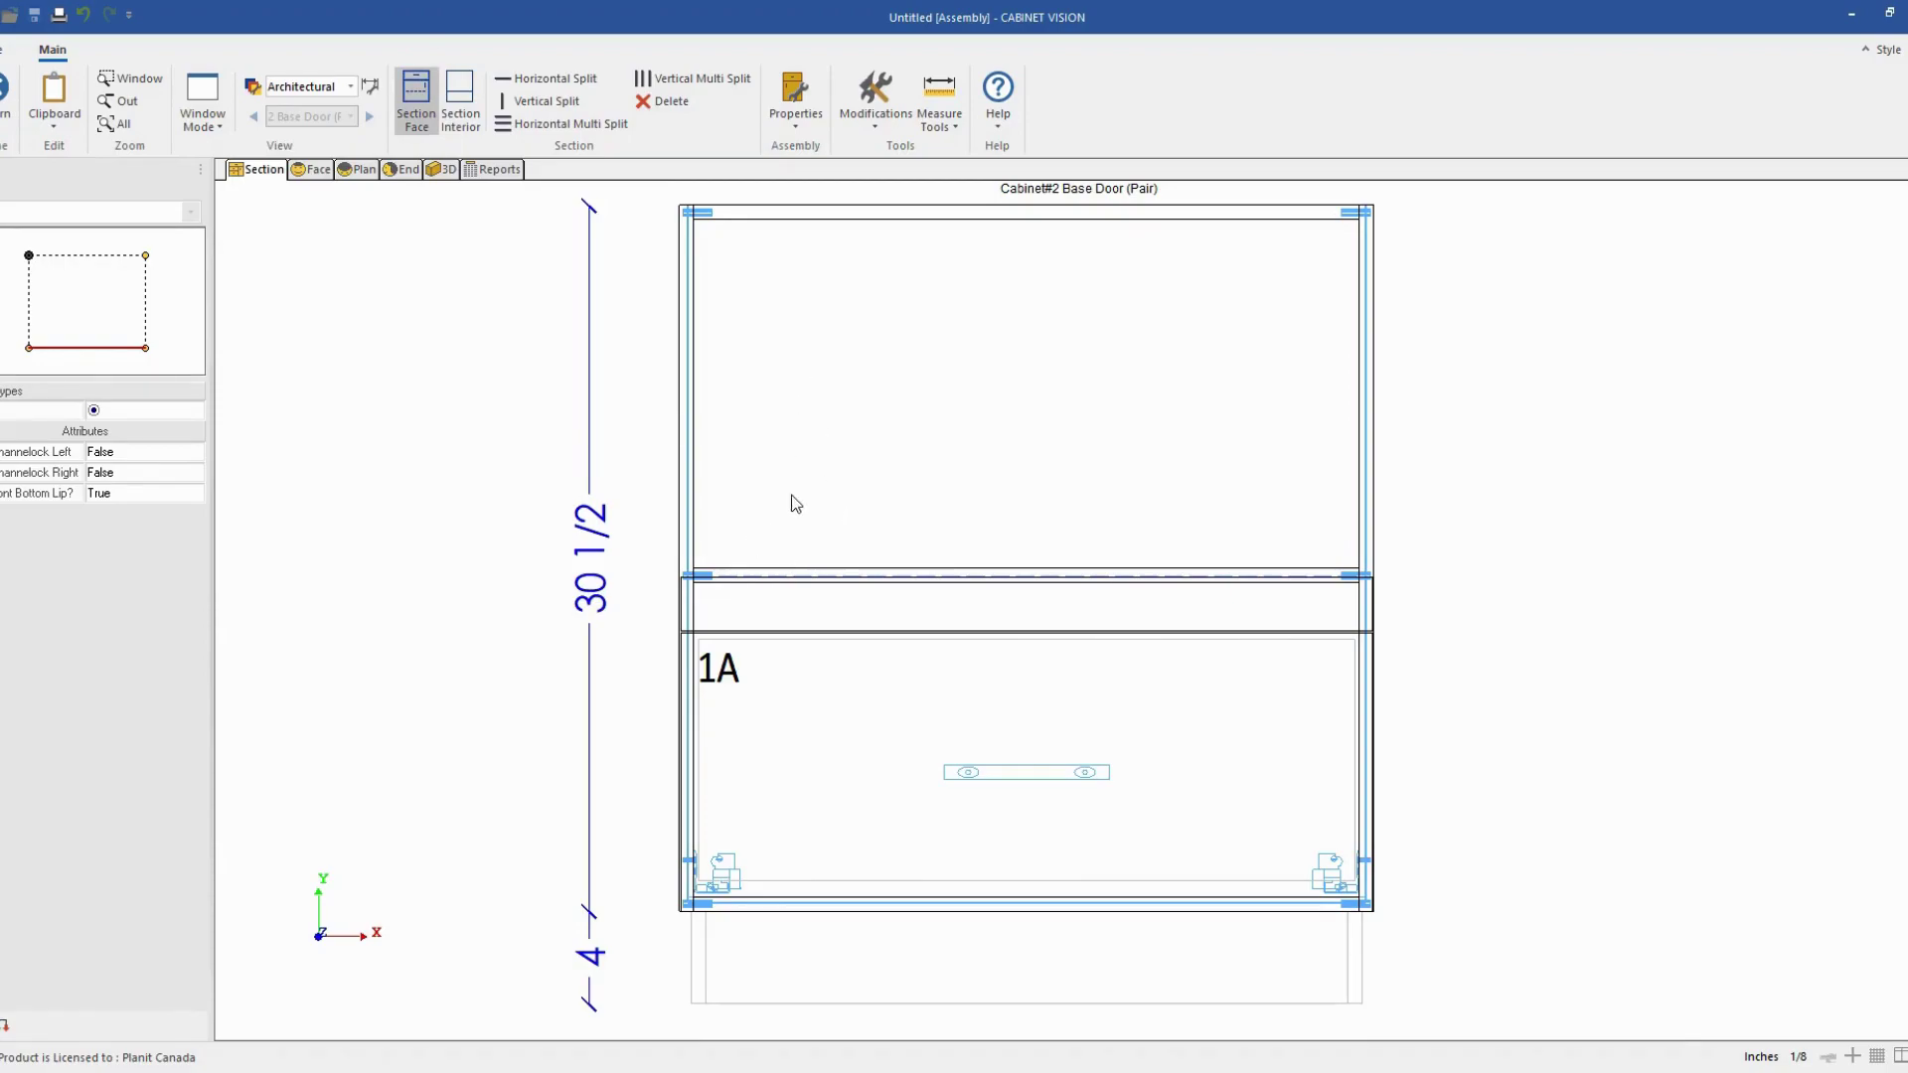
pyautogui.click(805, 434)
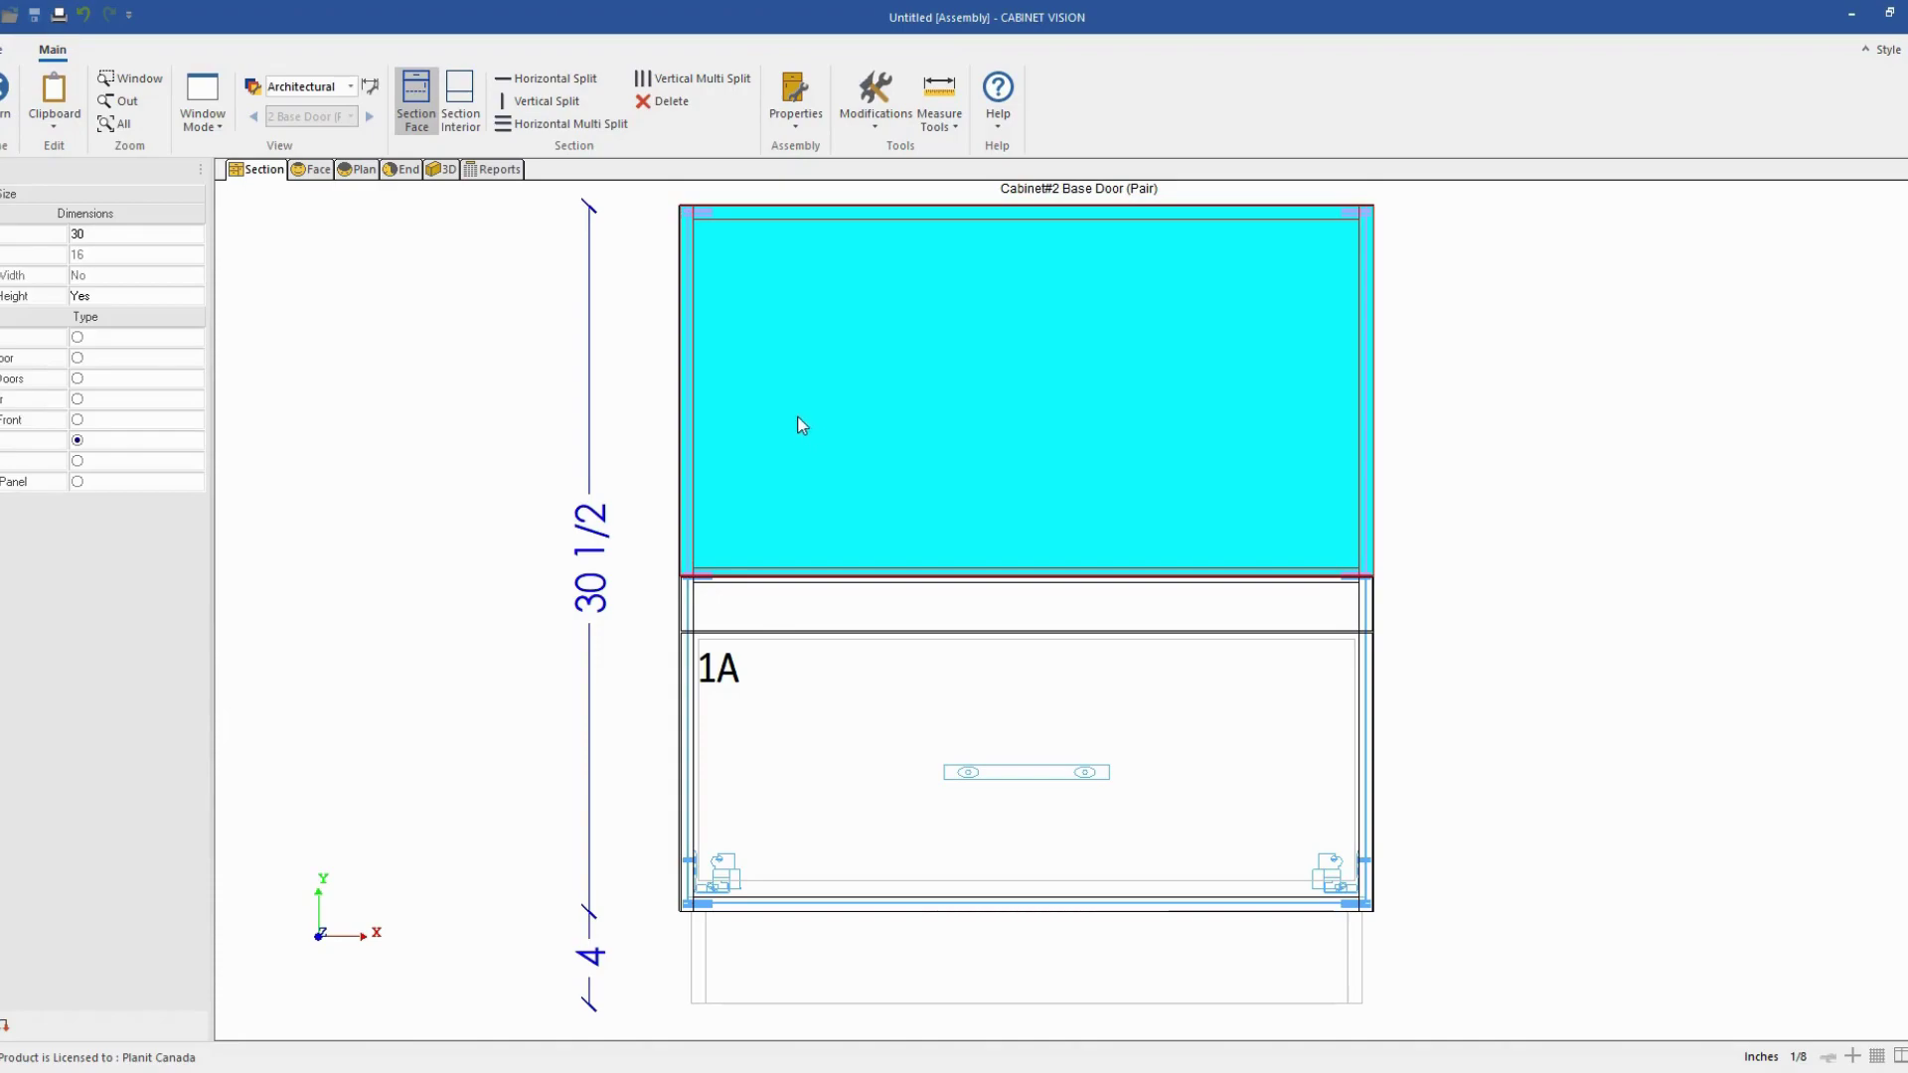
pyautogui.click(149, 290)
pyautogui.click(195, 298)
pyautogui.click(80, 260)
pyautogui.write('14')
pyautogui.press('Return')
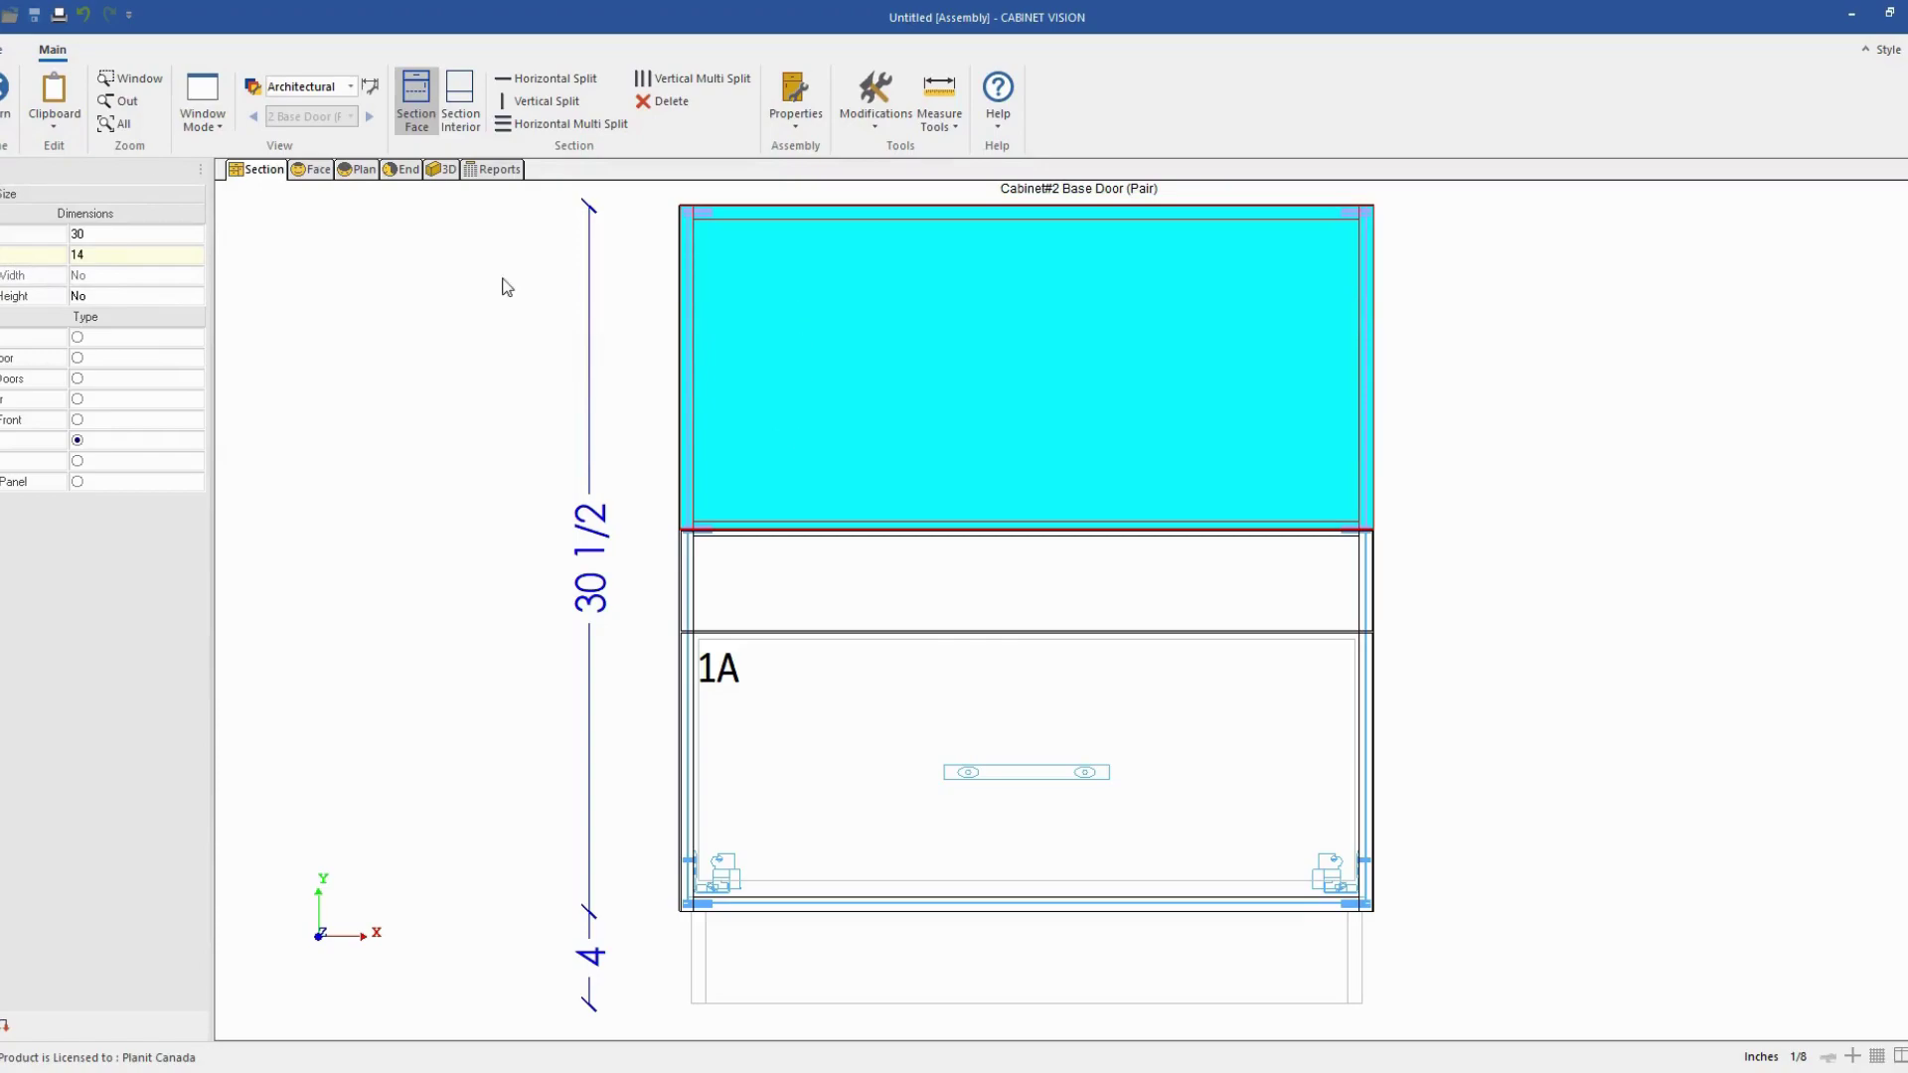
# Set the top open section's height back to 16 inches and lock it.
pyautogui.click(87, 255)
pyautogui.write('16')
pyautogui.press('Return')
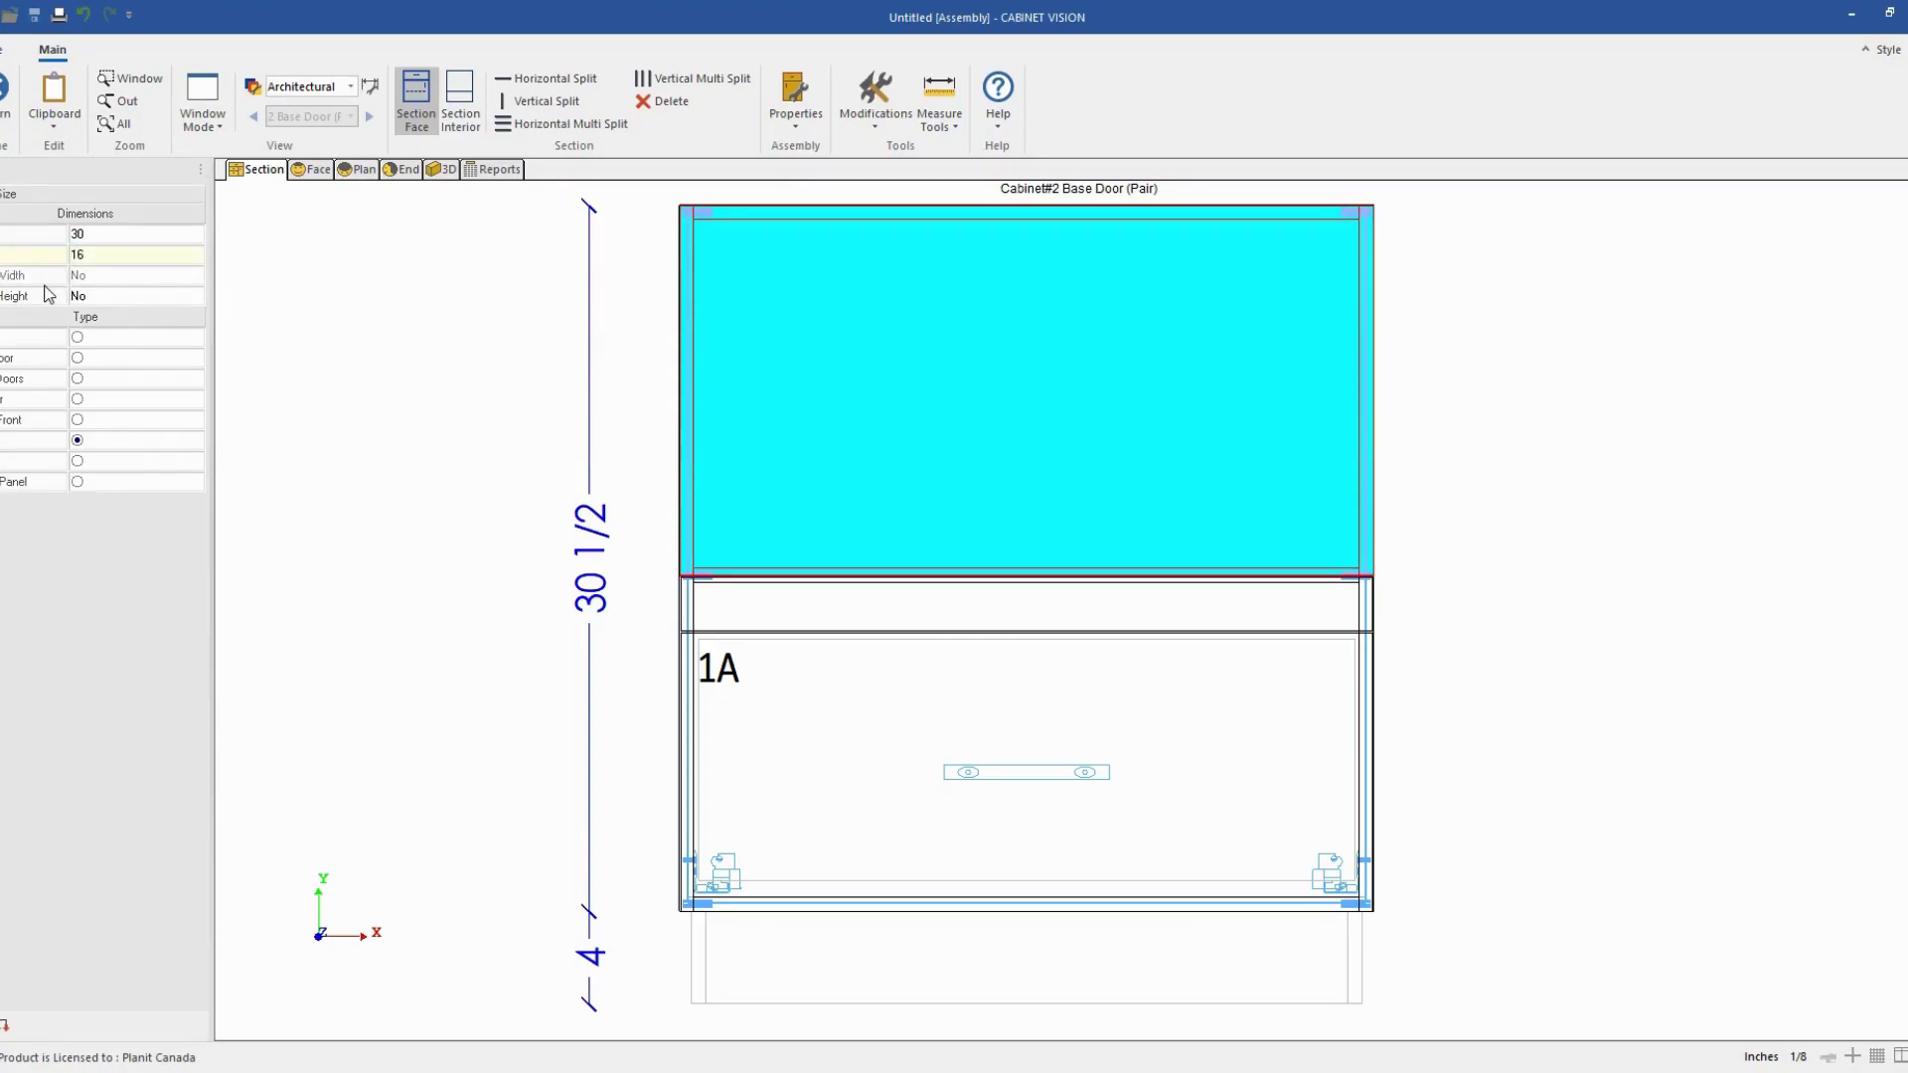
pyautogui.click(129, 302)
# Inspect the cabinet's open section, shelf and drawer in 3D from several angles.
pyautogui.click(456, 173)
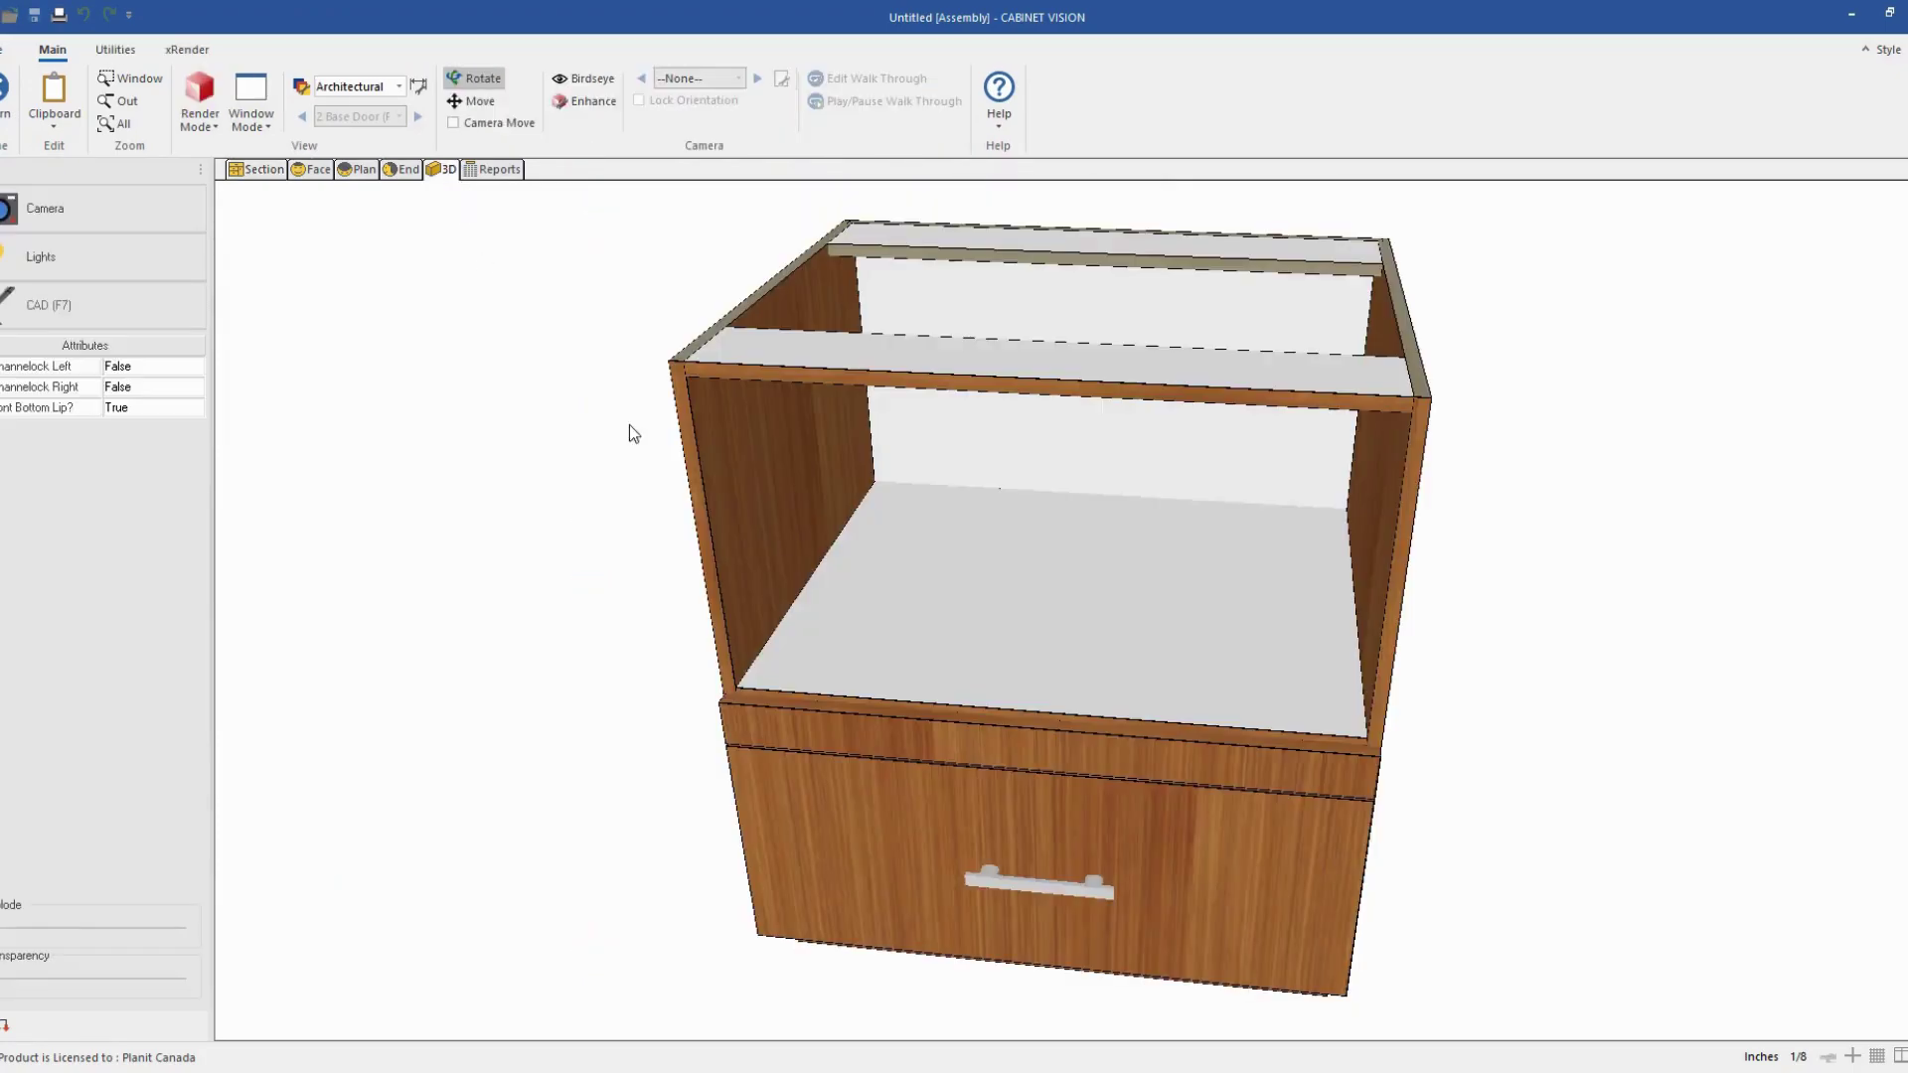
pyautogui.moveTo(1257, 667); pyautogui.dragTo(839, 807)
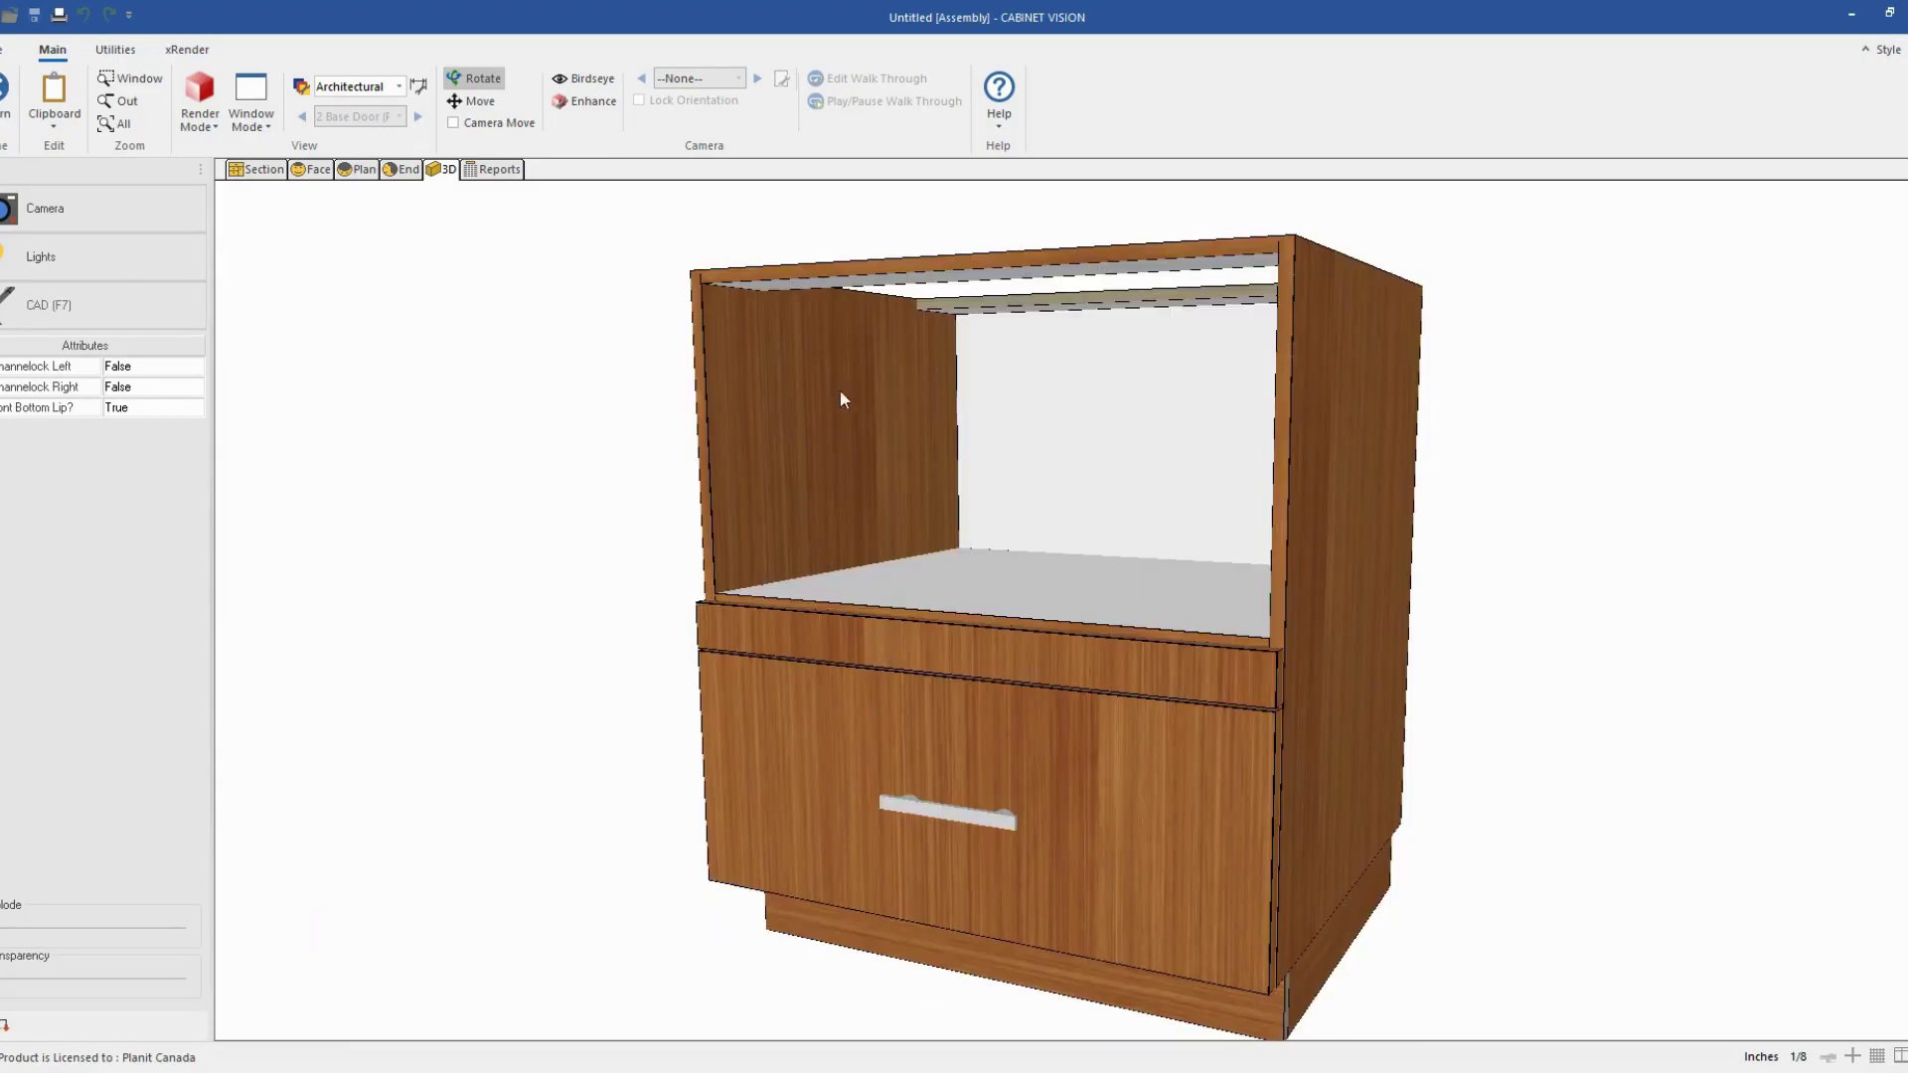
pyautogui.moveTo(1040, 478); pyautogui.dragTo(866, 594)
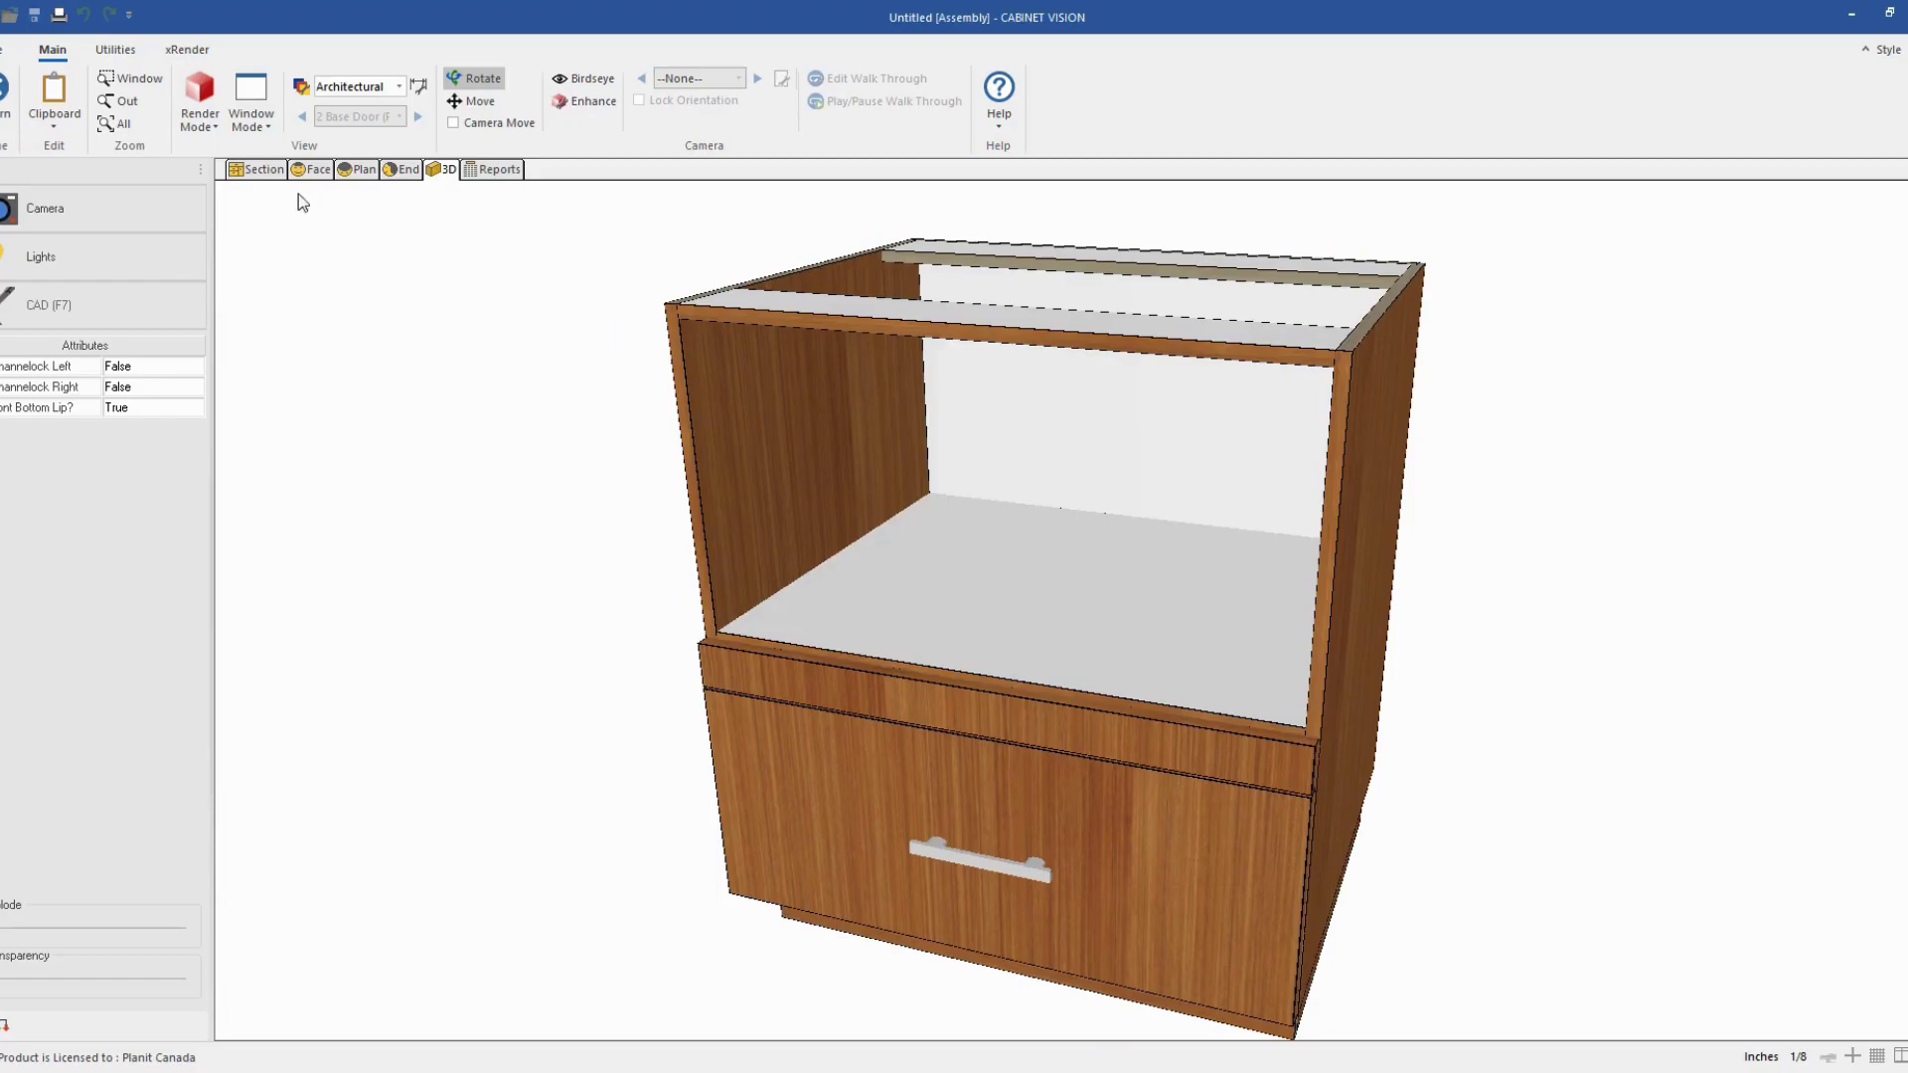
# Change the top interior section's type so that it holds an appliance from the catalog.
pyautogui.click(274, 170)
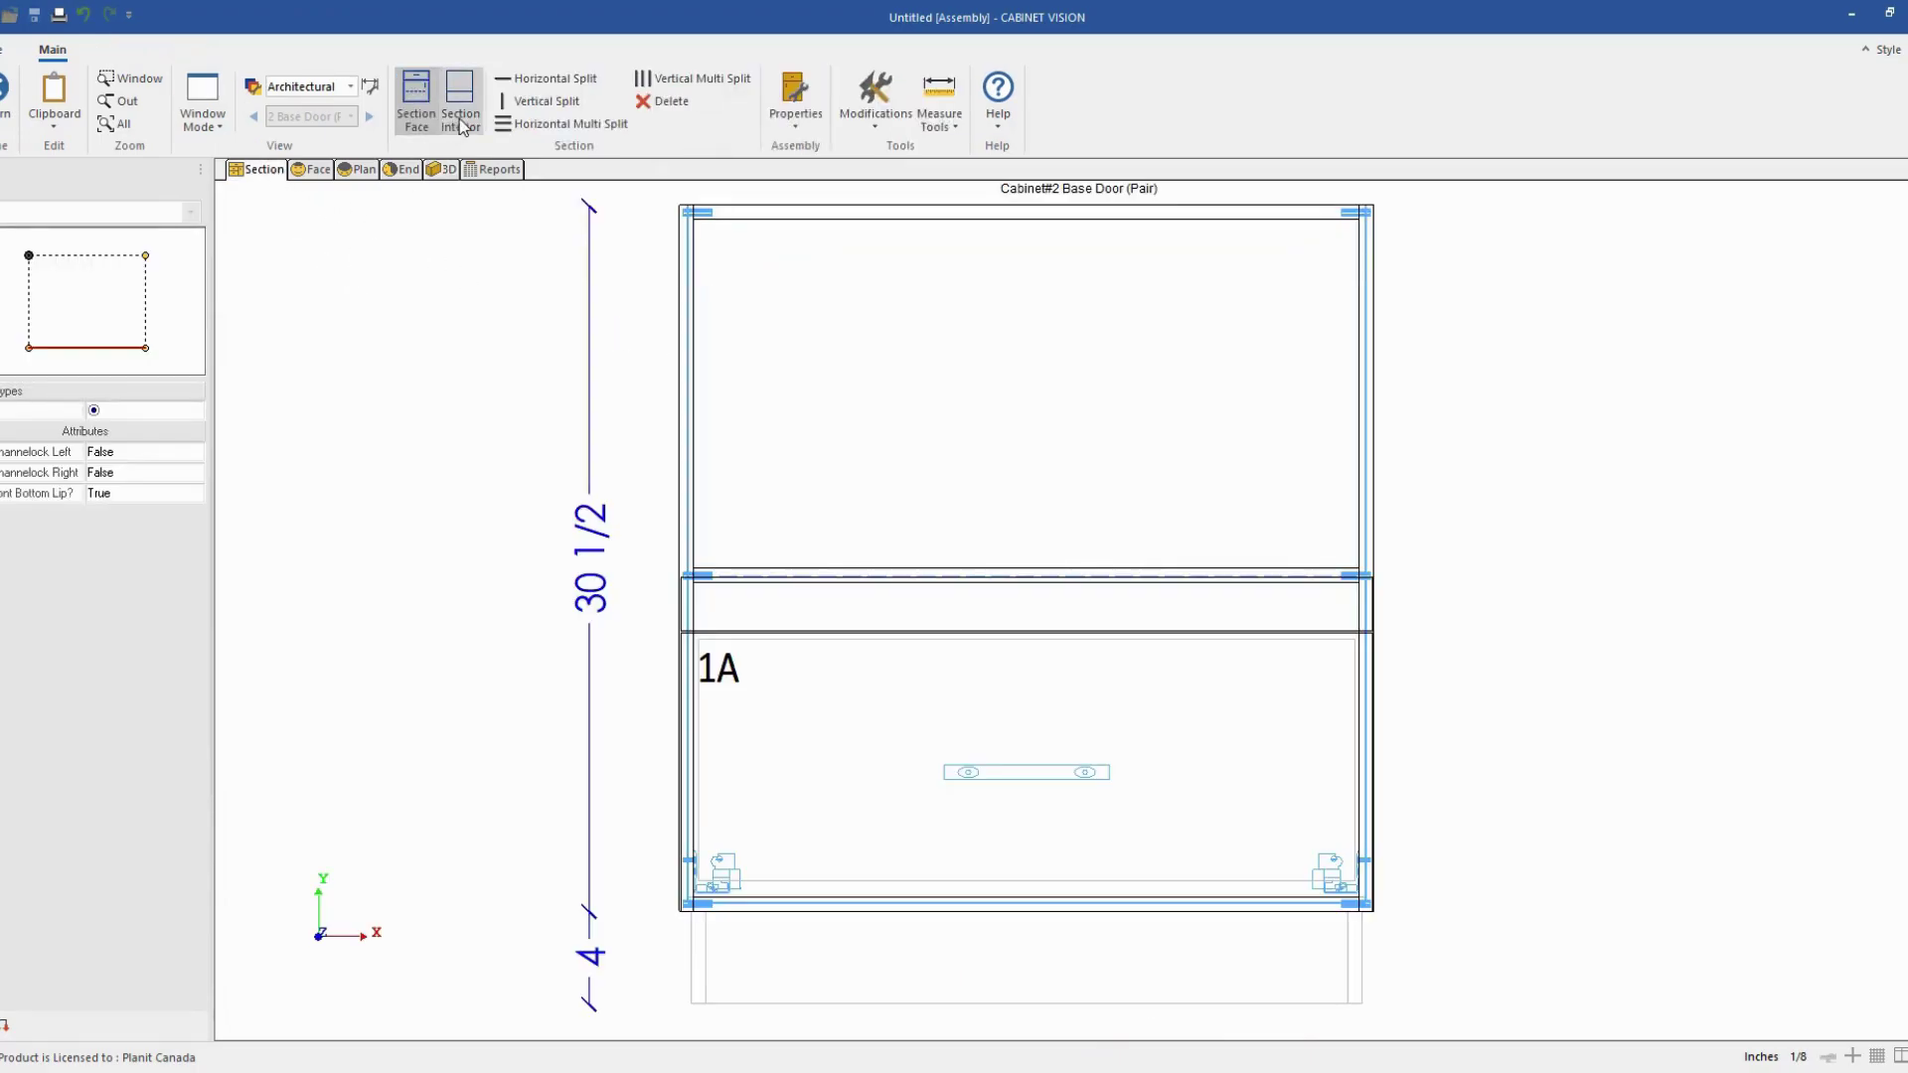
pyautogui.click(462, 119)
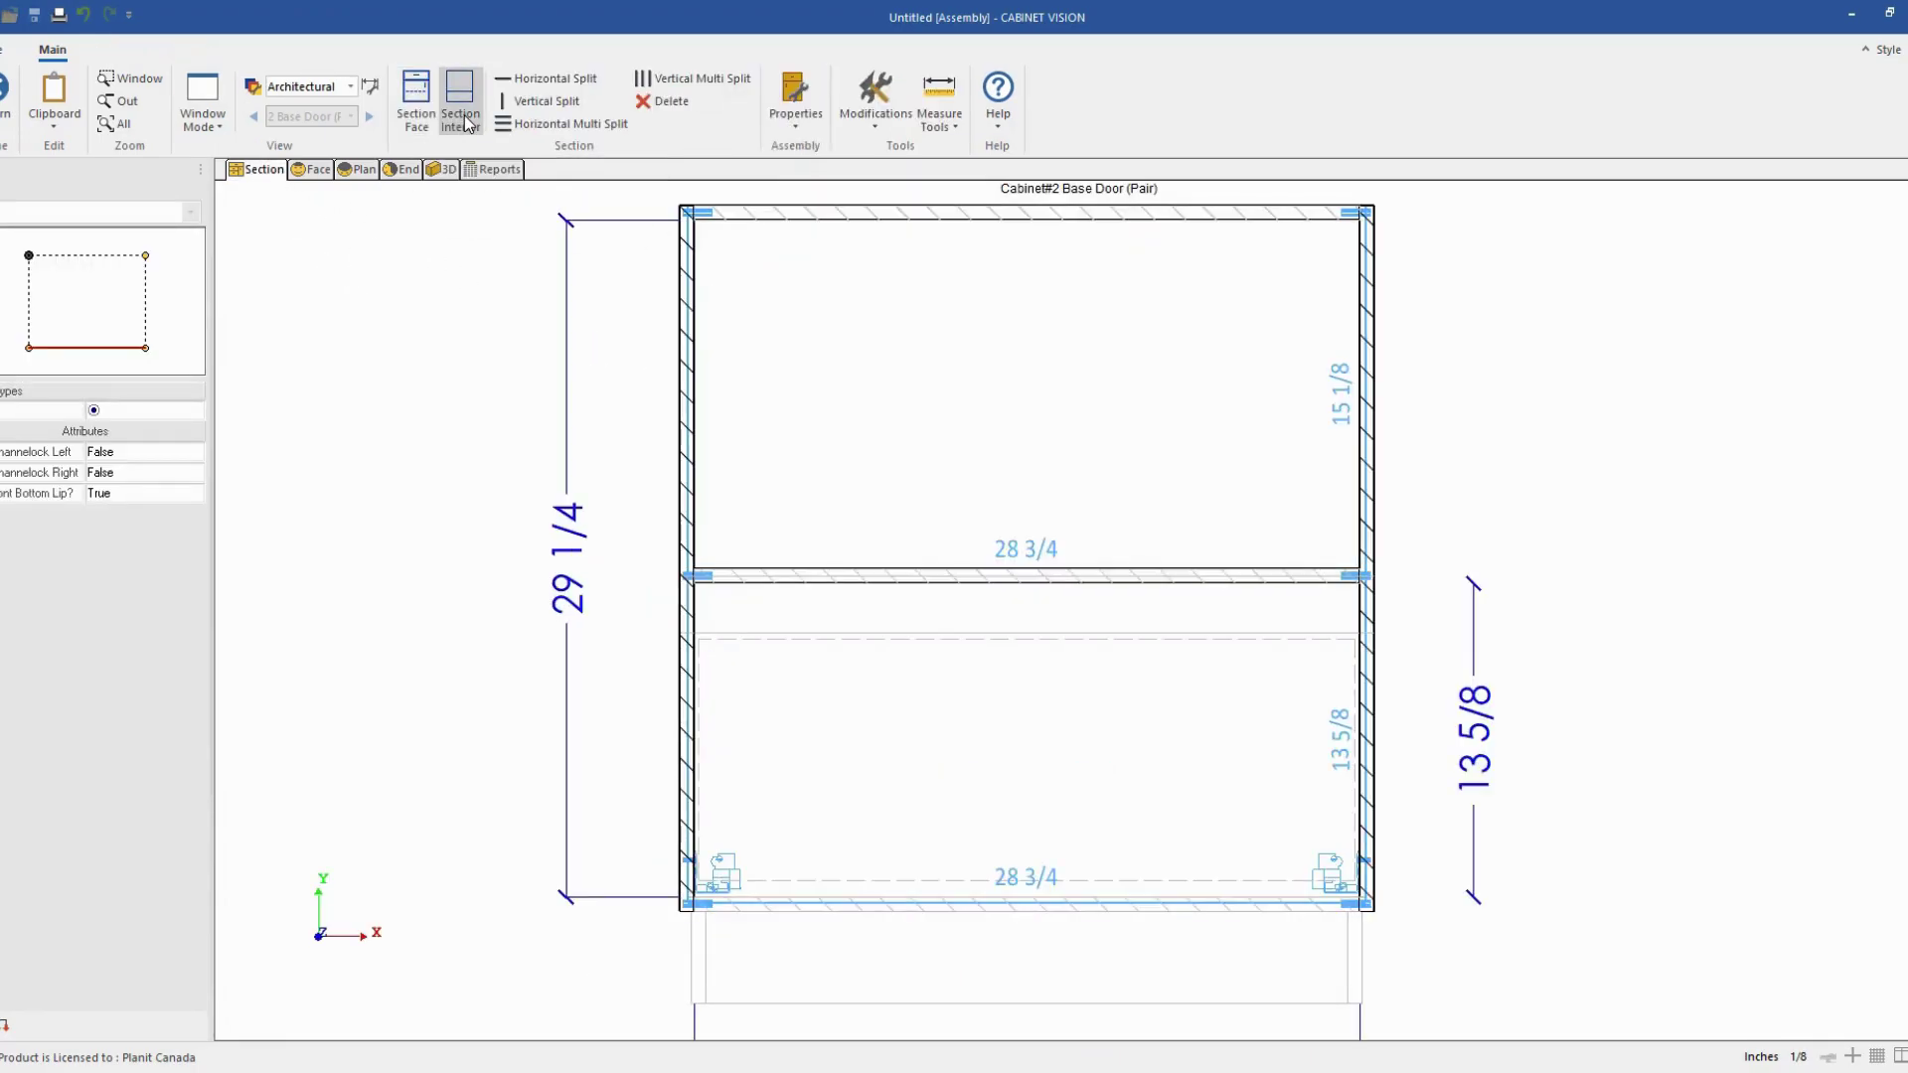
pyautogui.click(914, 431)
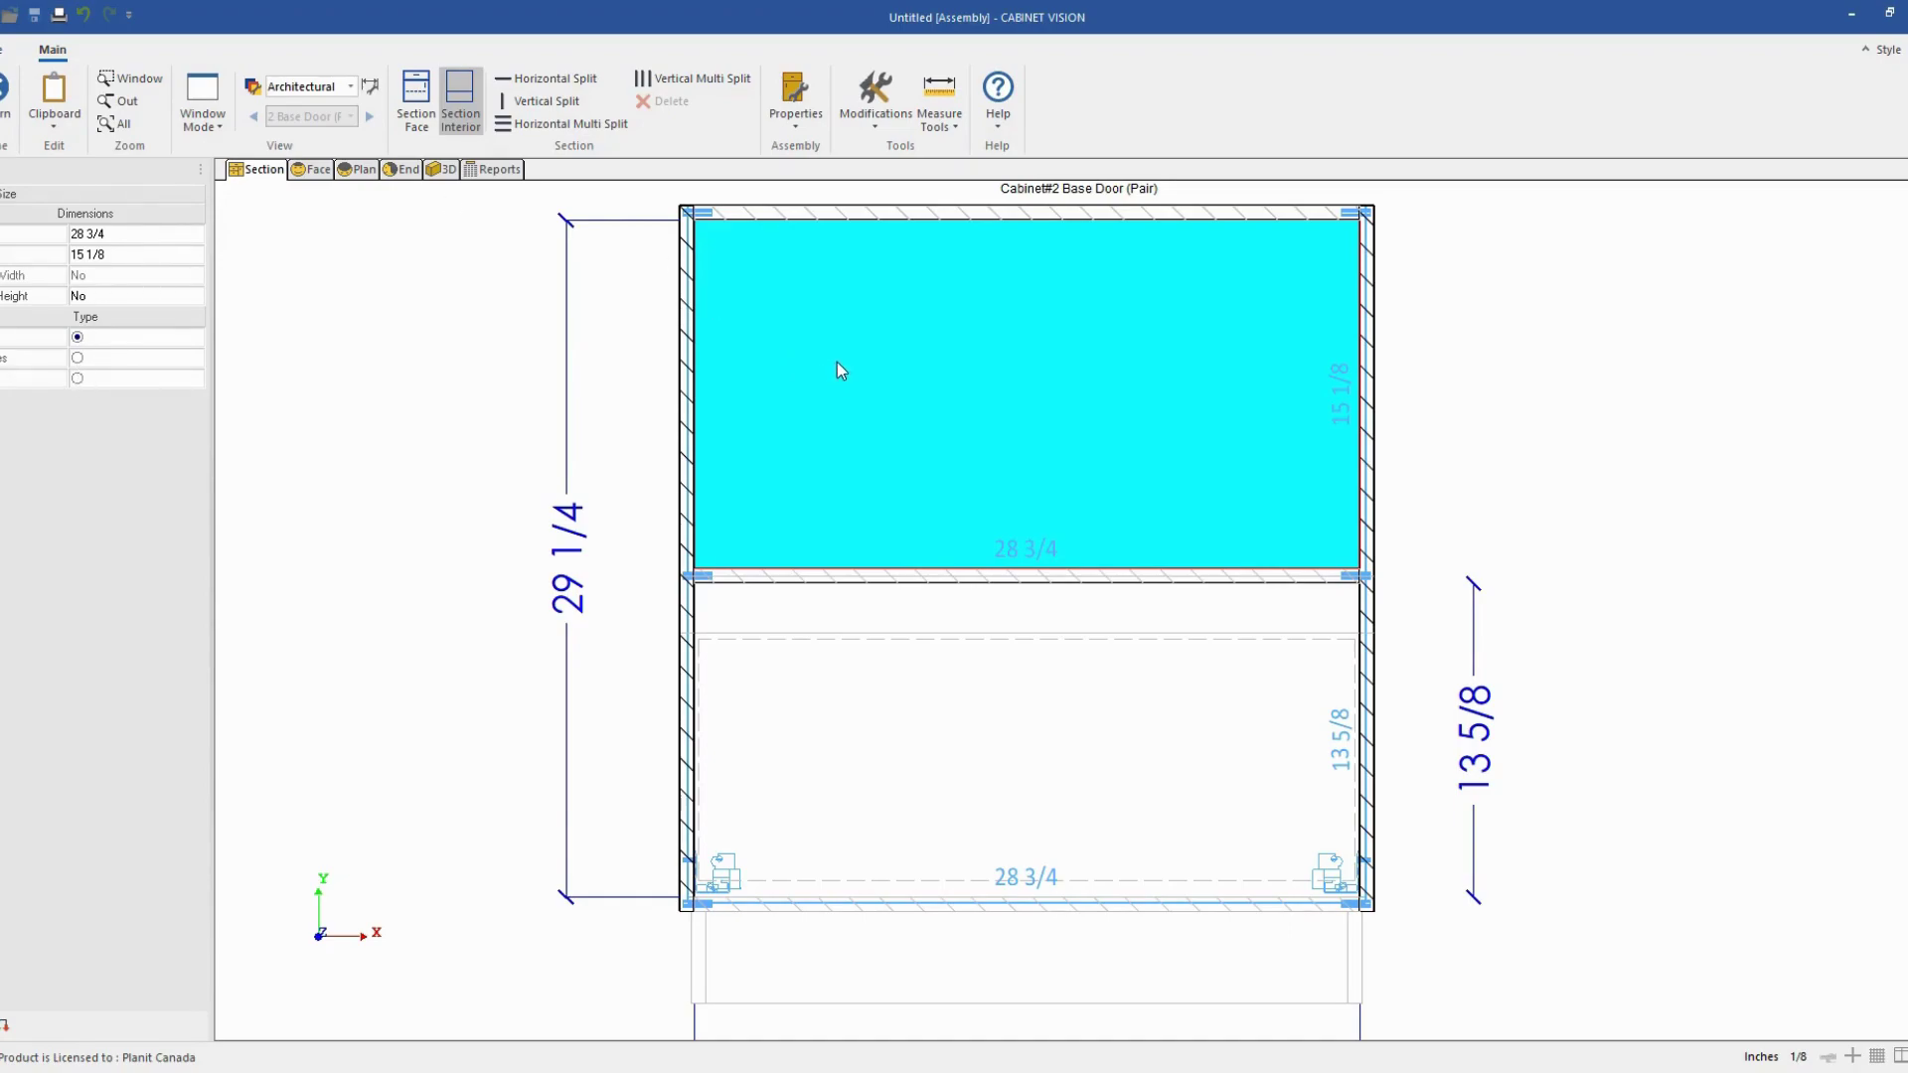
pyautogui.click(78, 380)
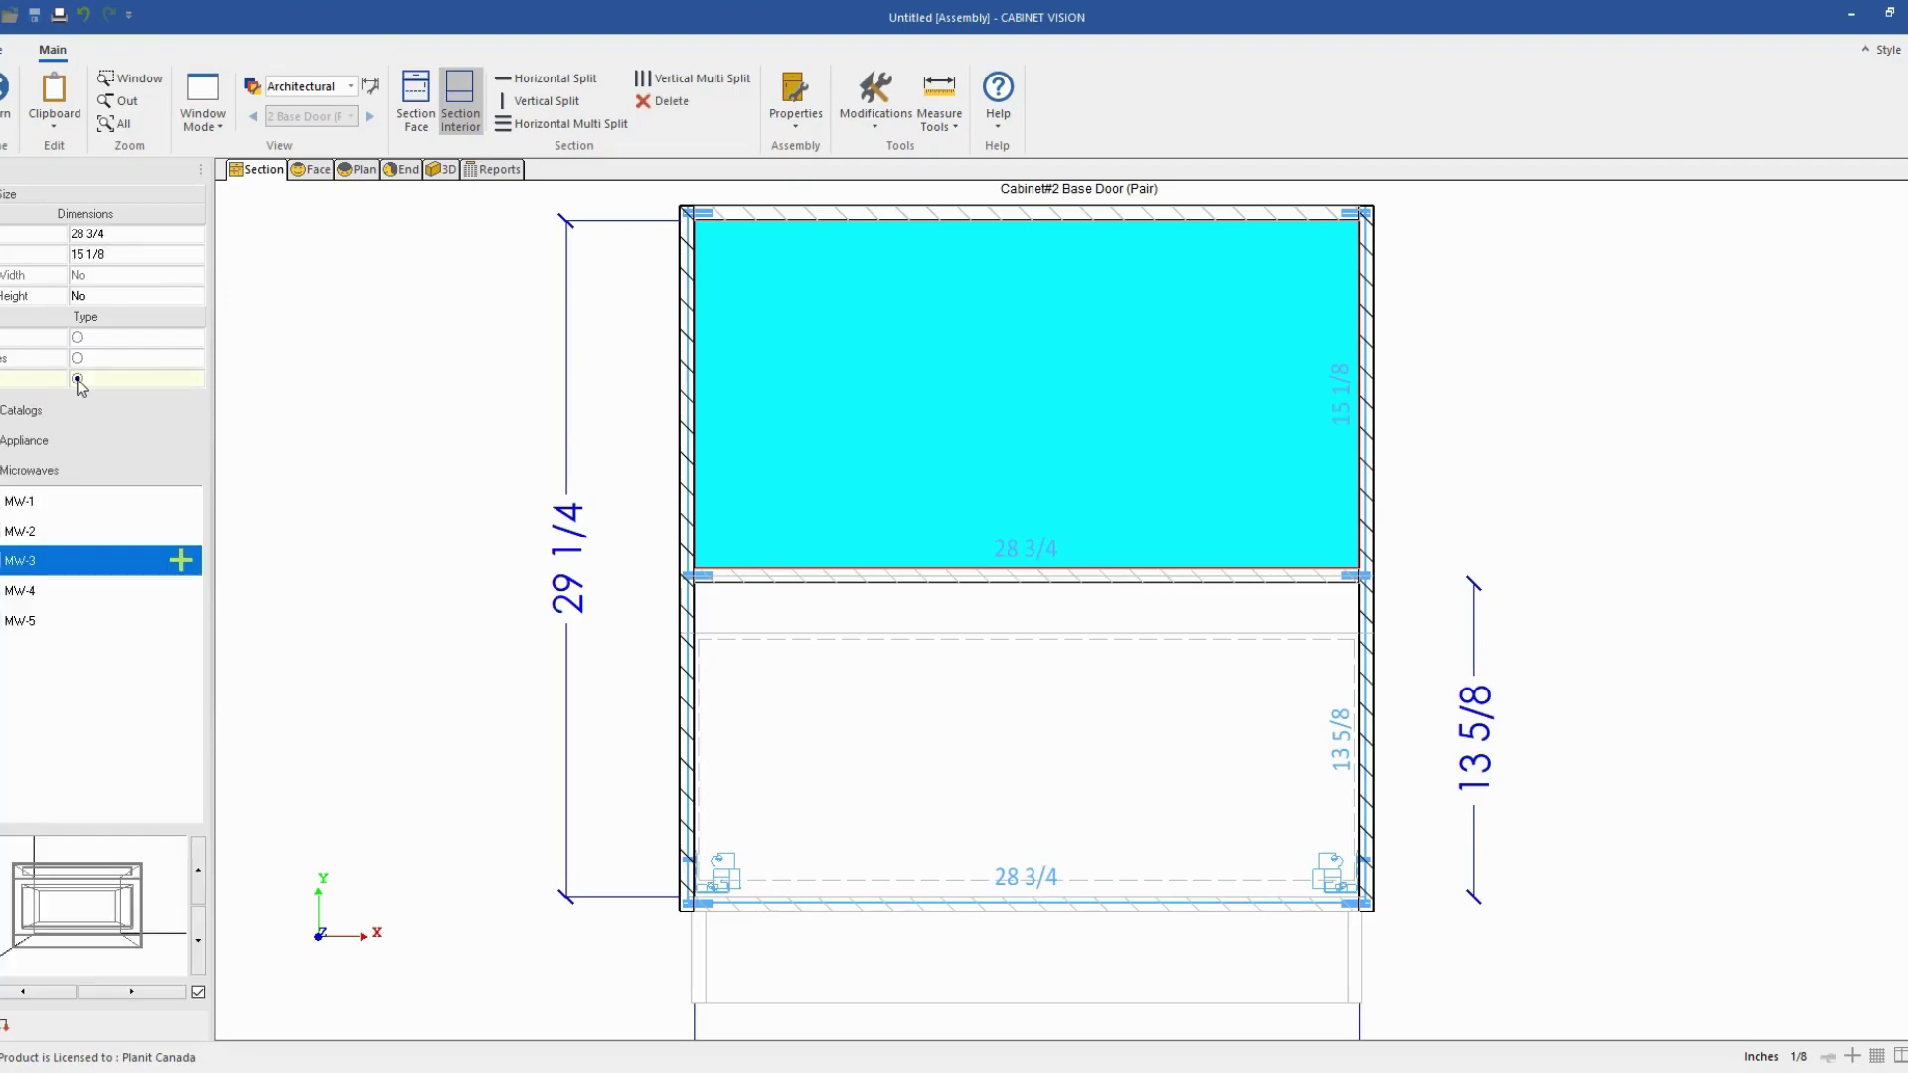
# Place the MW-3 microwave from the Appliance catalog into the top interior section and check it in 3D.
pyautogui.click(45, 529)
pyautogui.click(45, 447)
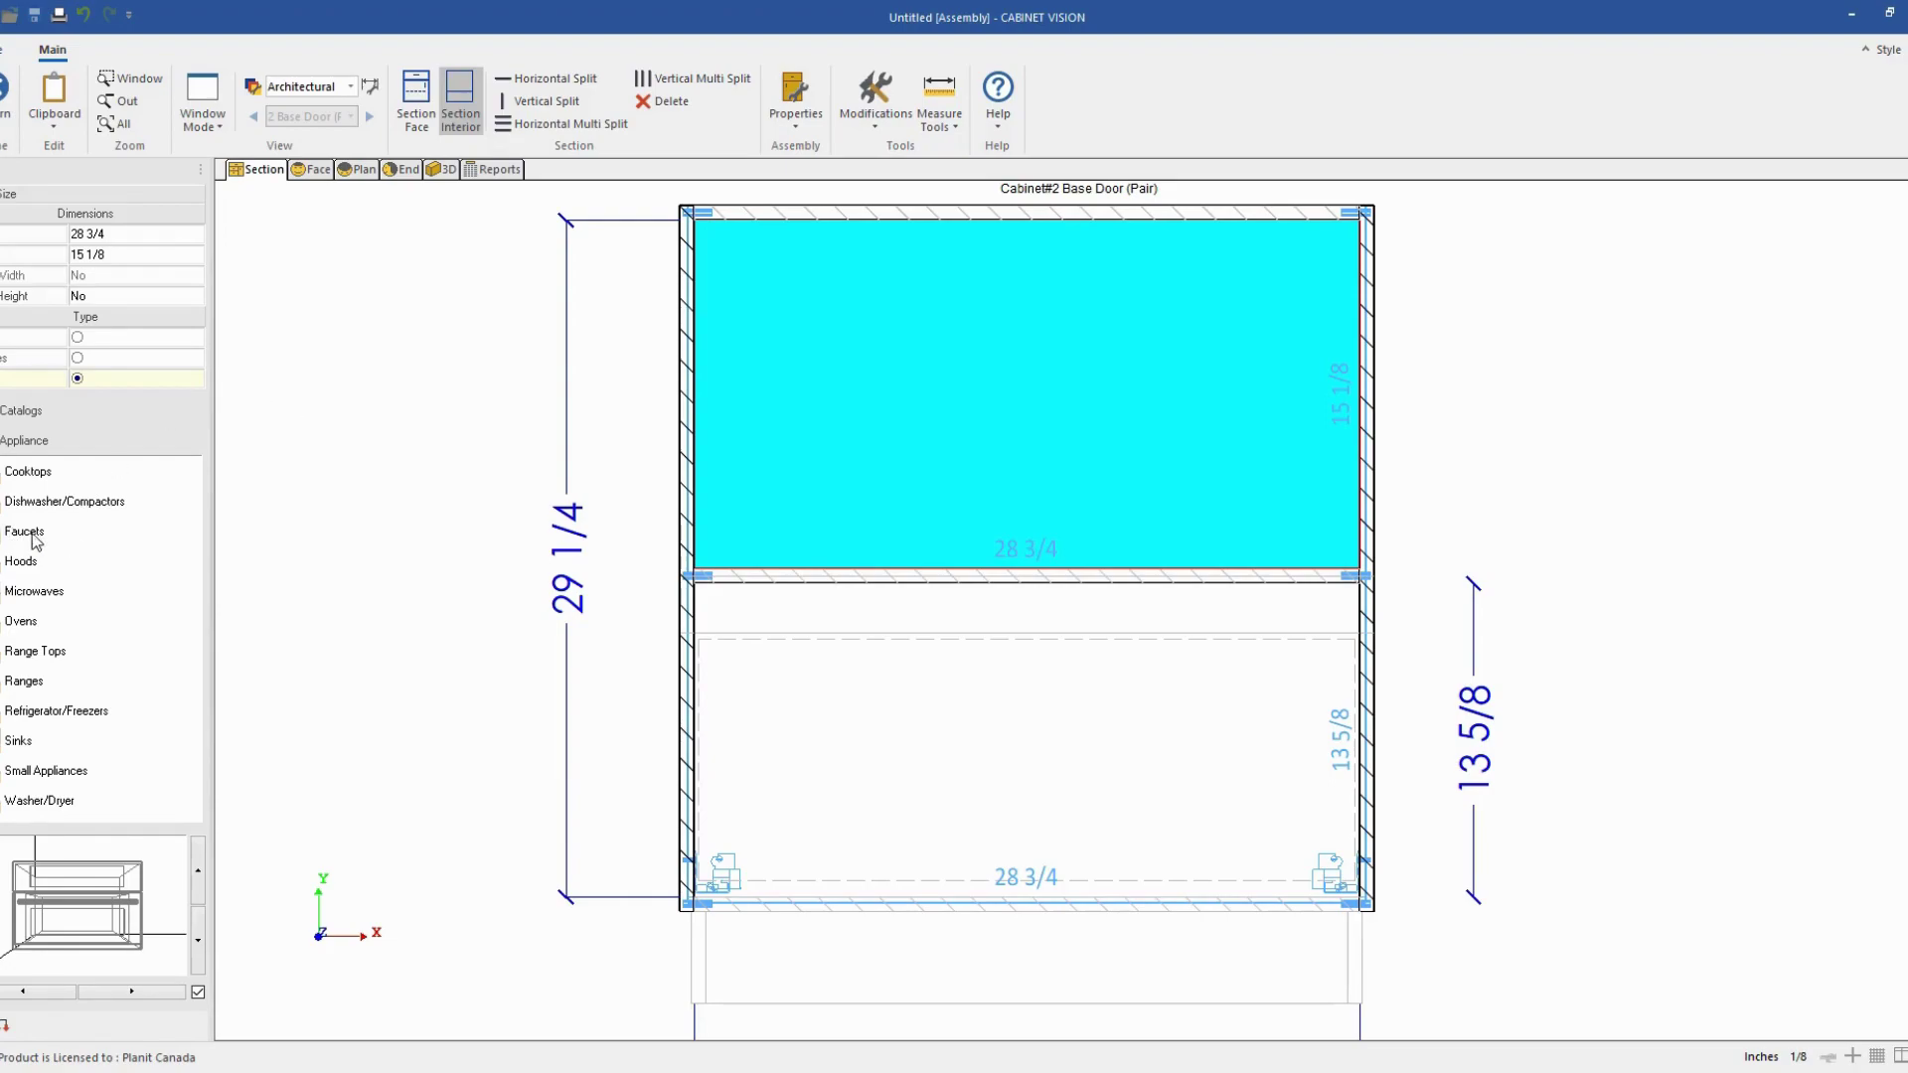
pyautogui.click(51, 412)
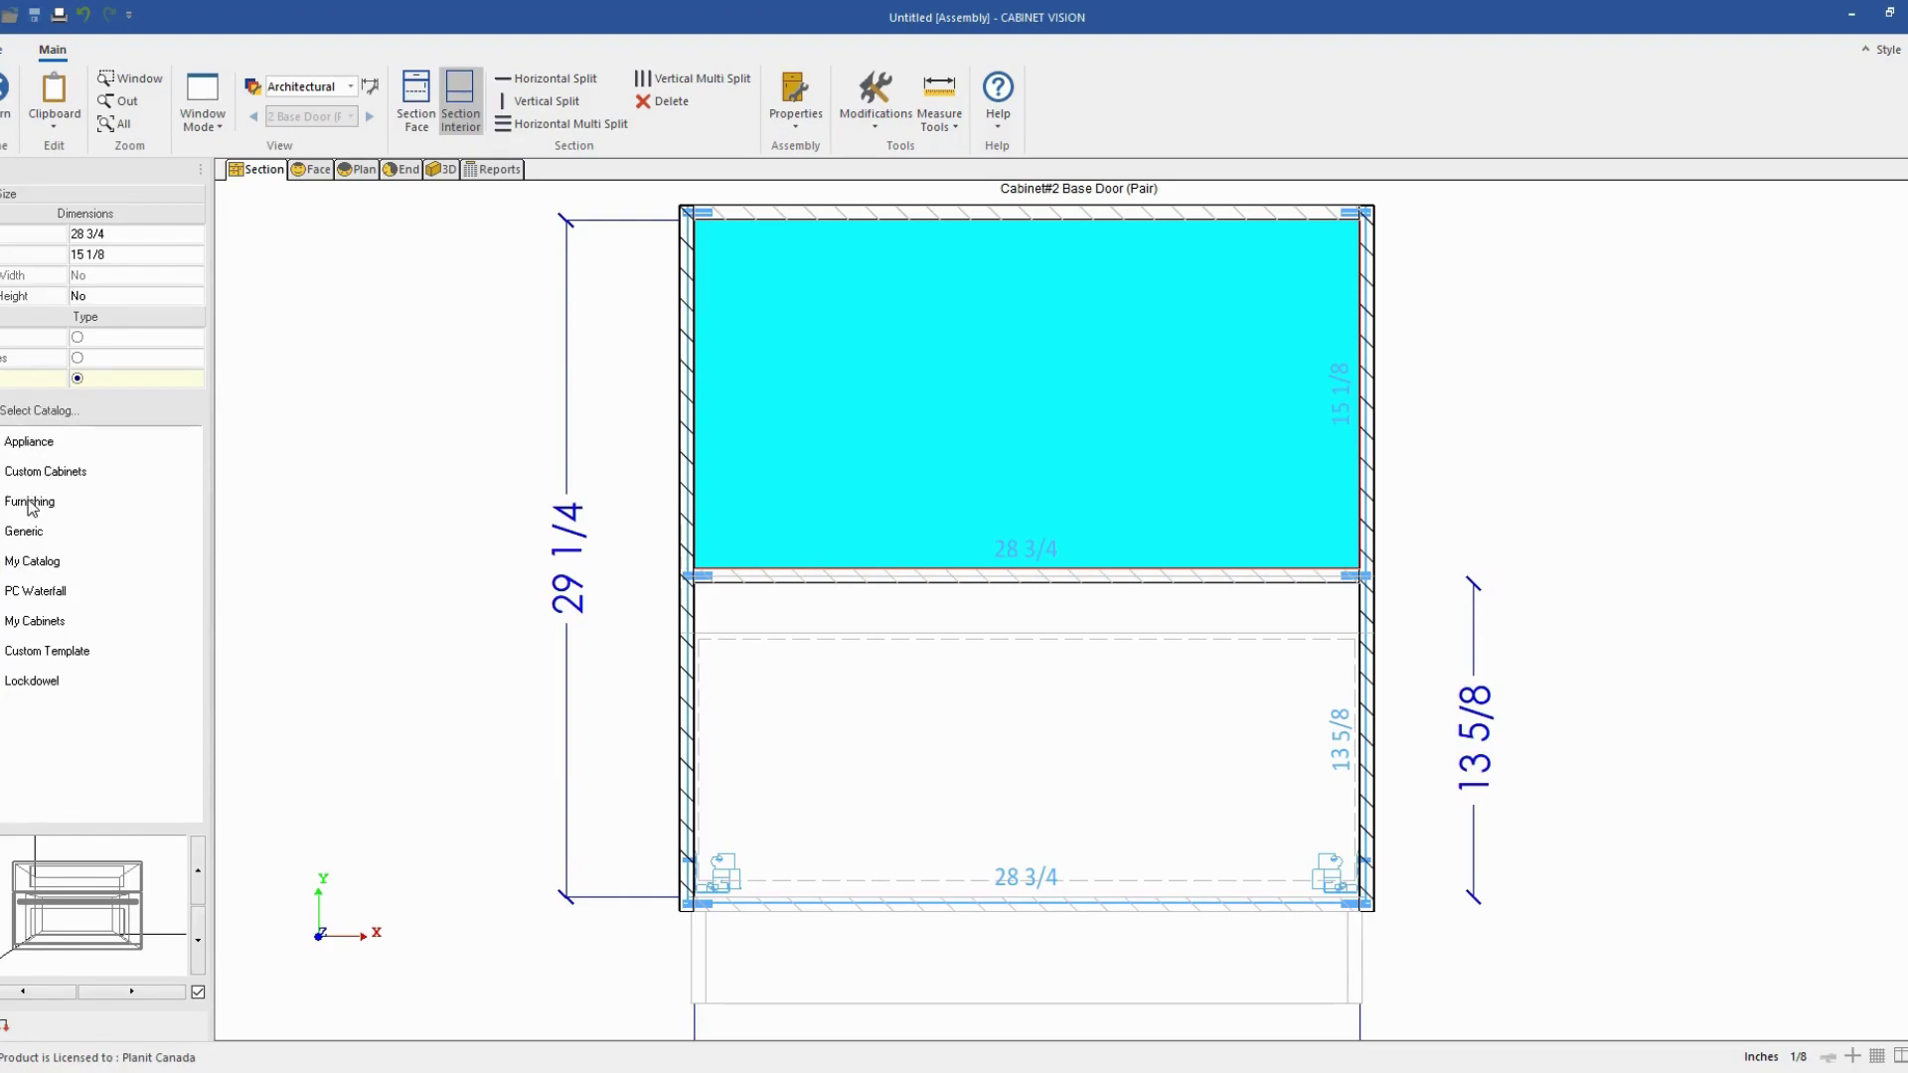
pyautogui.click(36, 443)
pyautogui.click(26, 594)
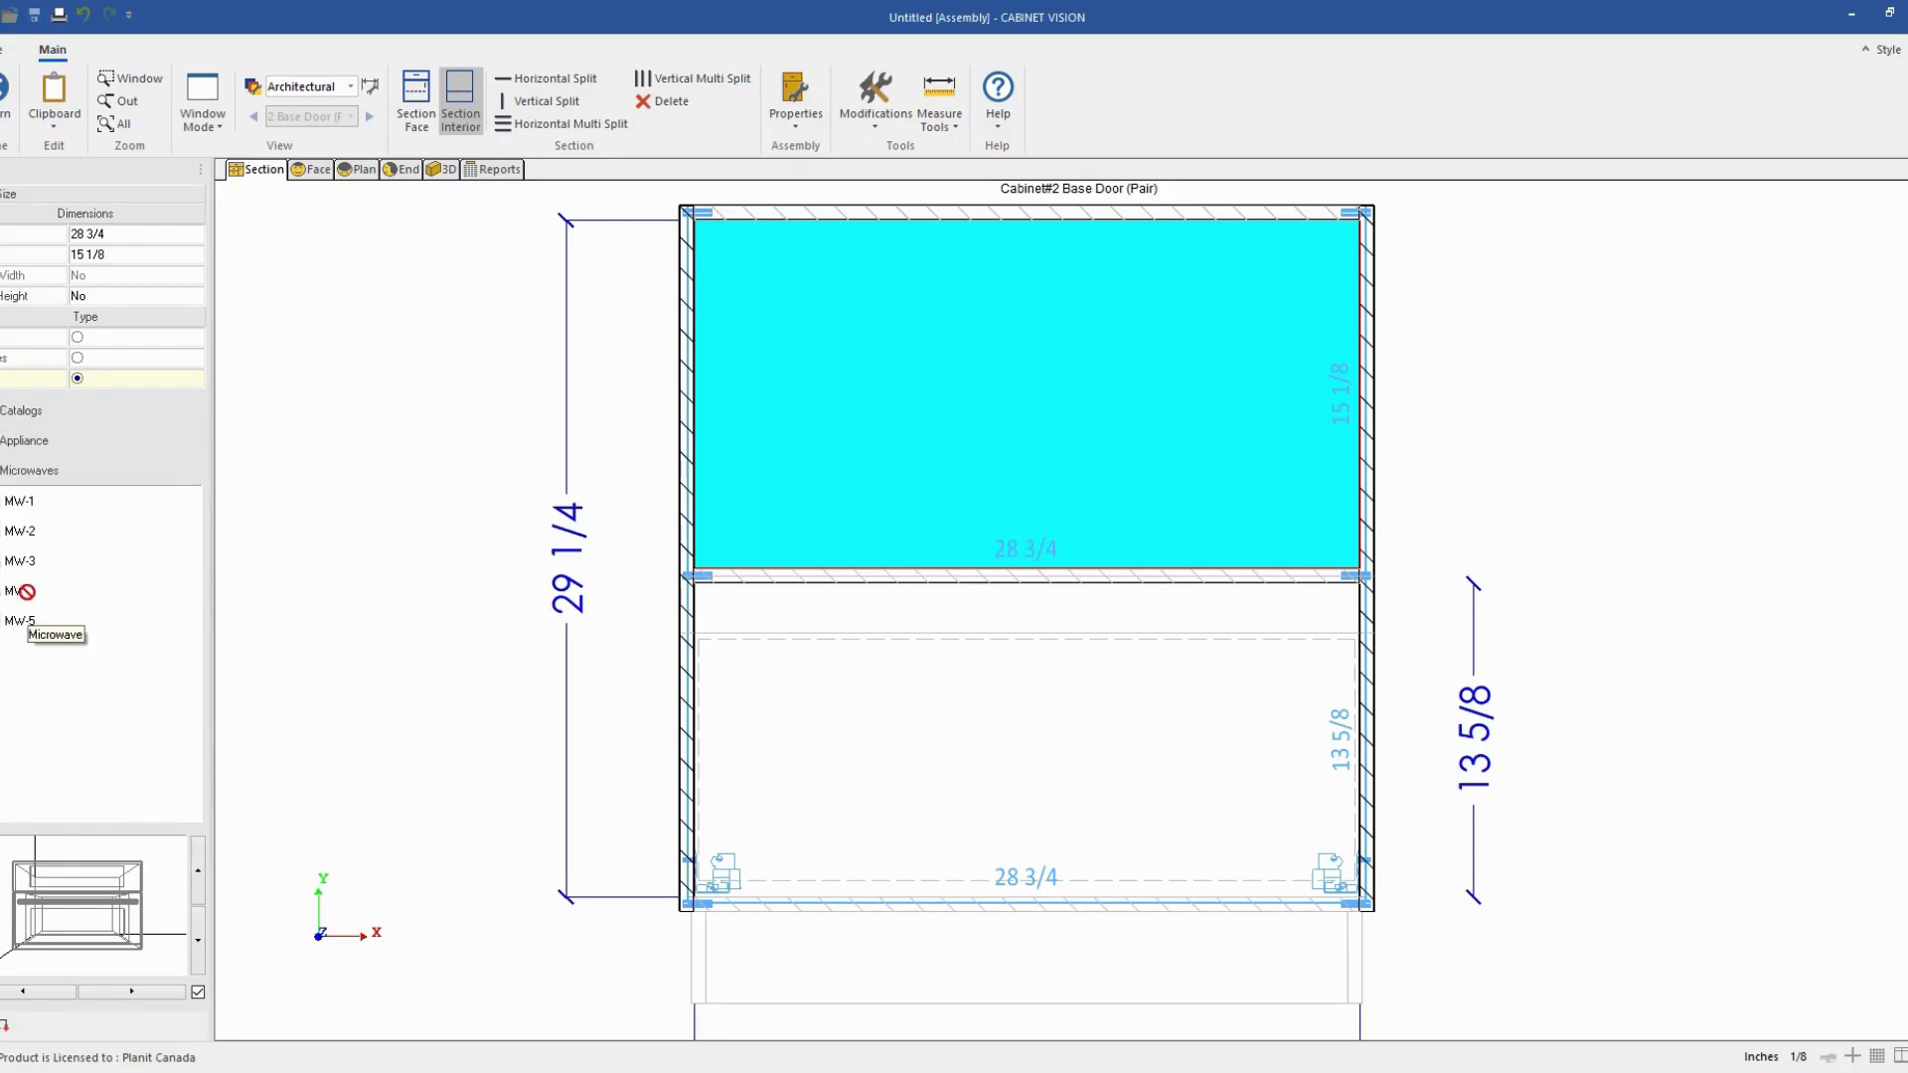
pyautogui.click(14, 566)
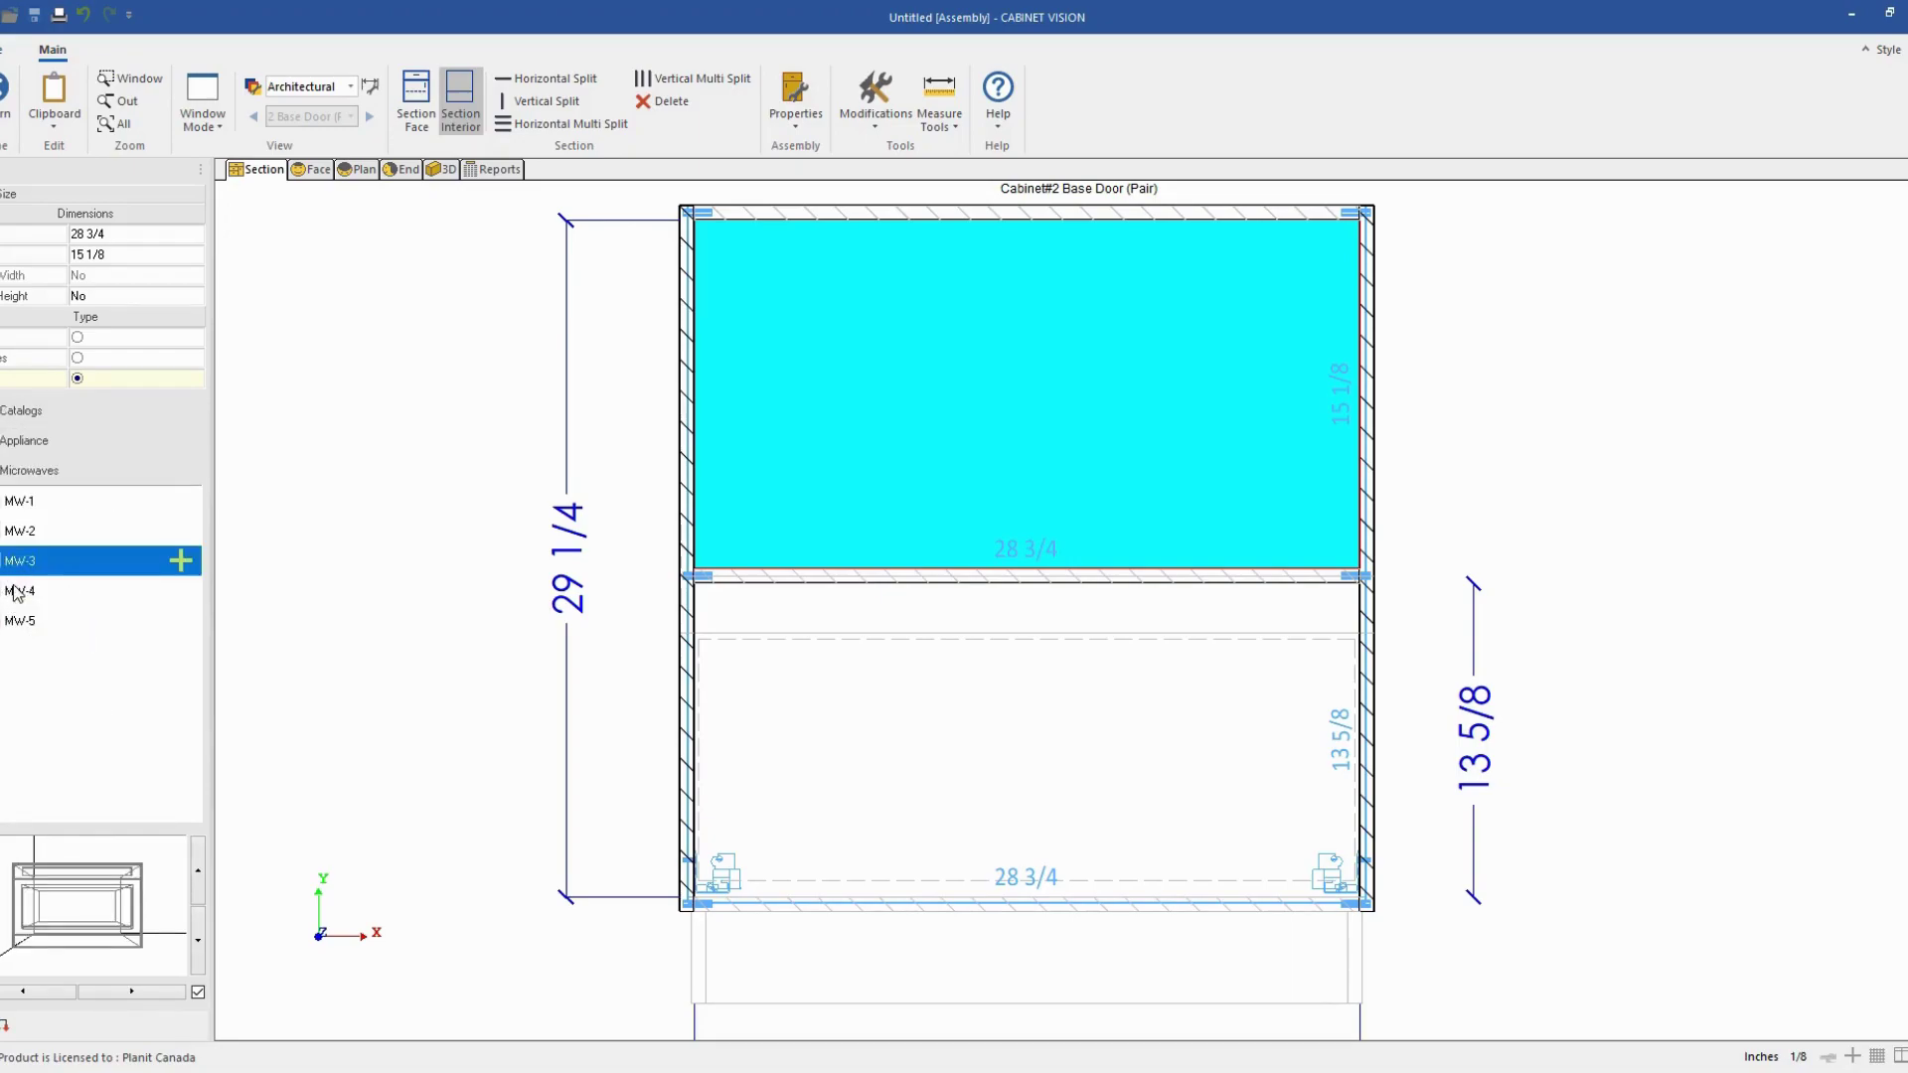
pyautogui.moveTo(12, 570); pyautogui.dragTo(790, 474)
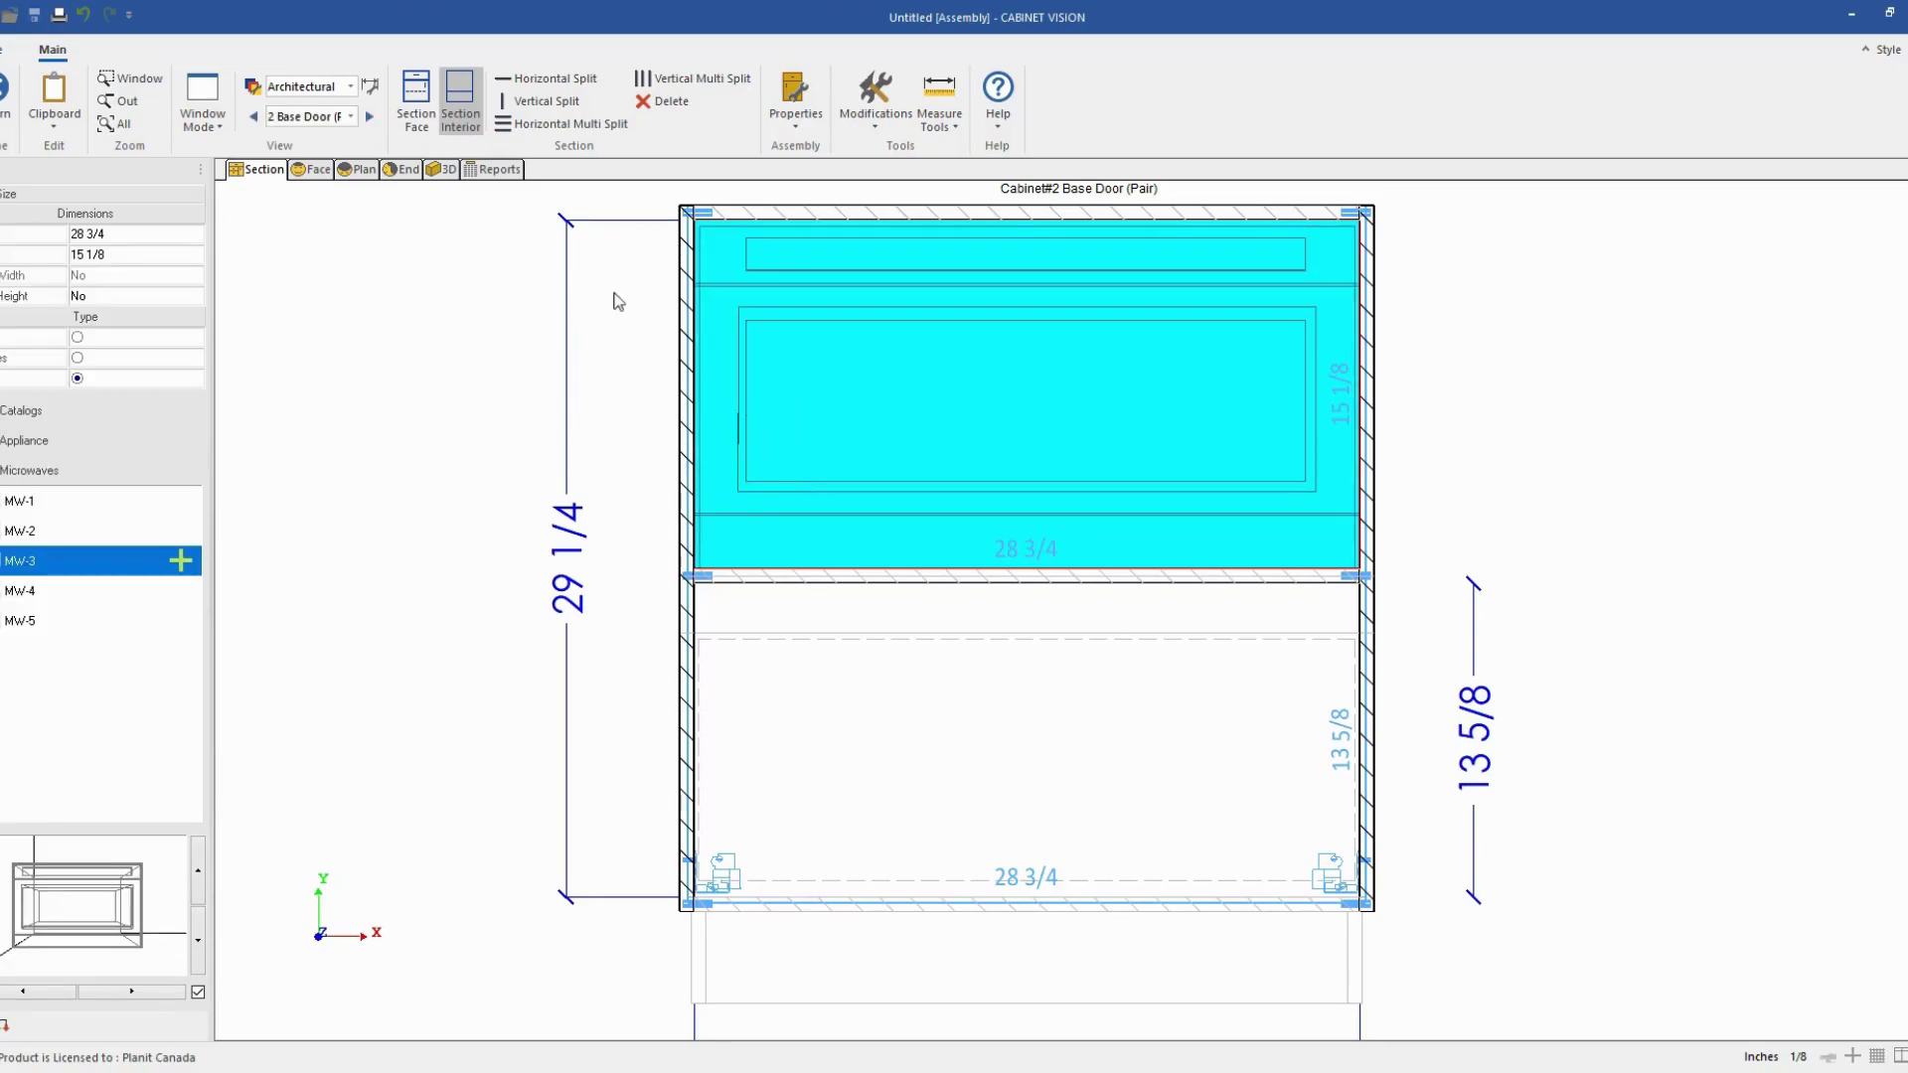
pyautogui.click(447, 171)
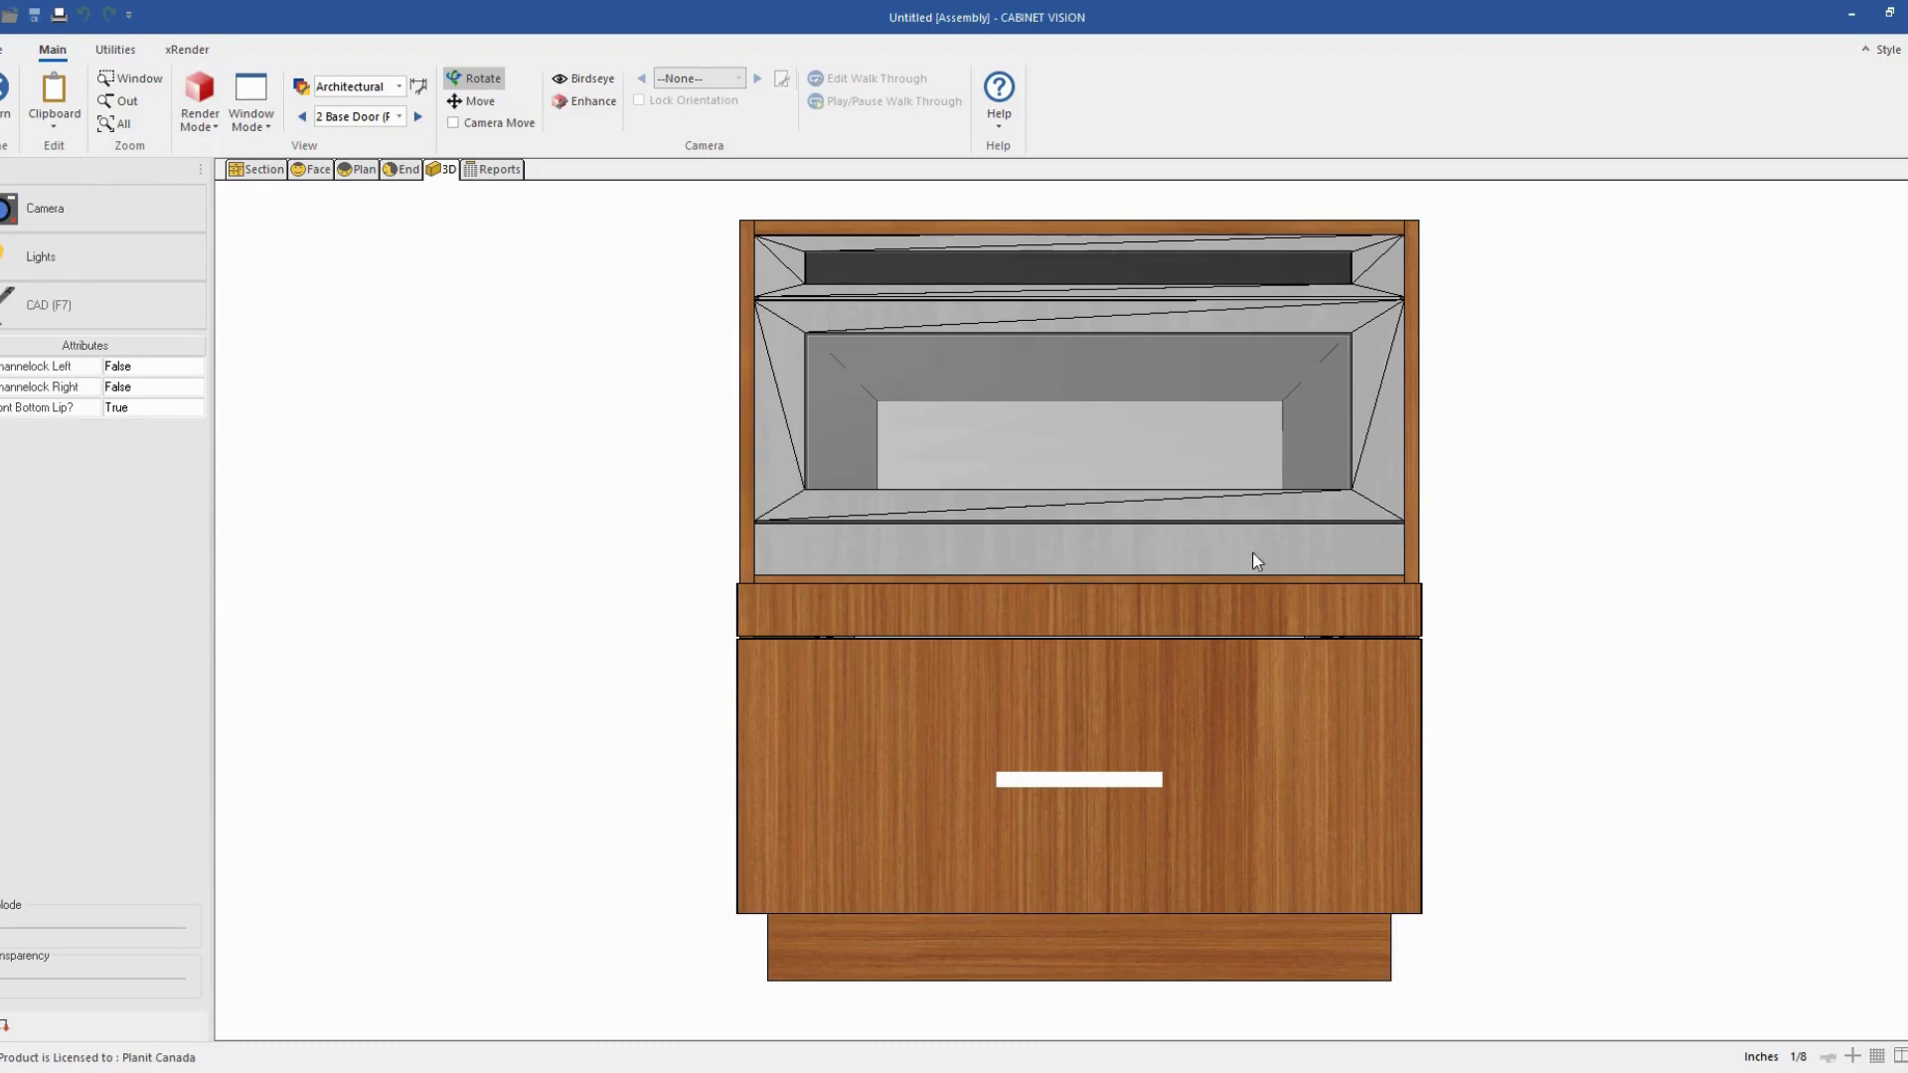
pyautogui.moveTo(1256, 561); pyautogui.dragTo(1215, 562)
# Return to the room layout and start saving the modified cabinet as a new object named Custom Built-In MW.
pyautogui.click(12, 125)
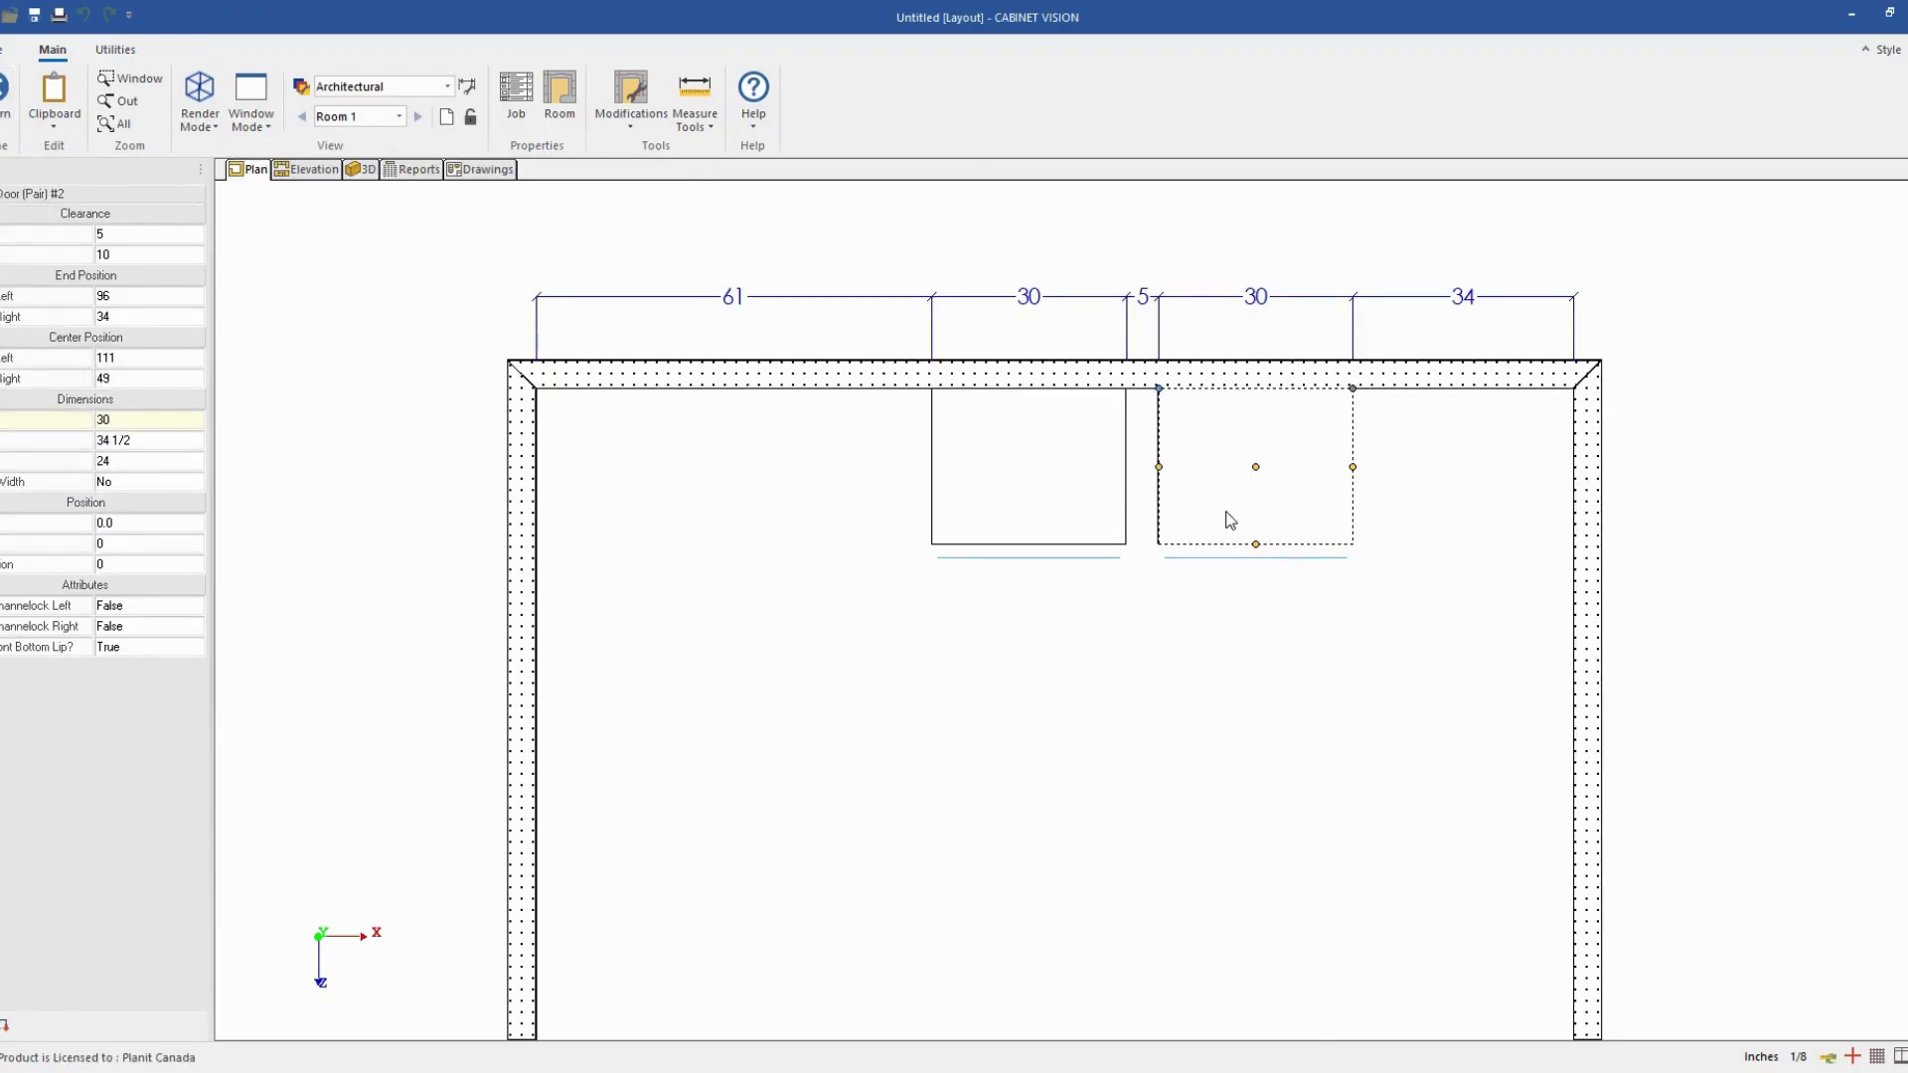
pyautogui.rightClick(1225, 512)
pyautogui.moveTo(1141, 451)
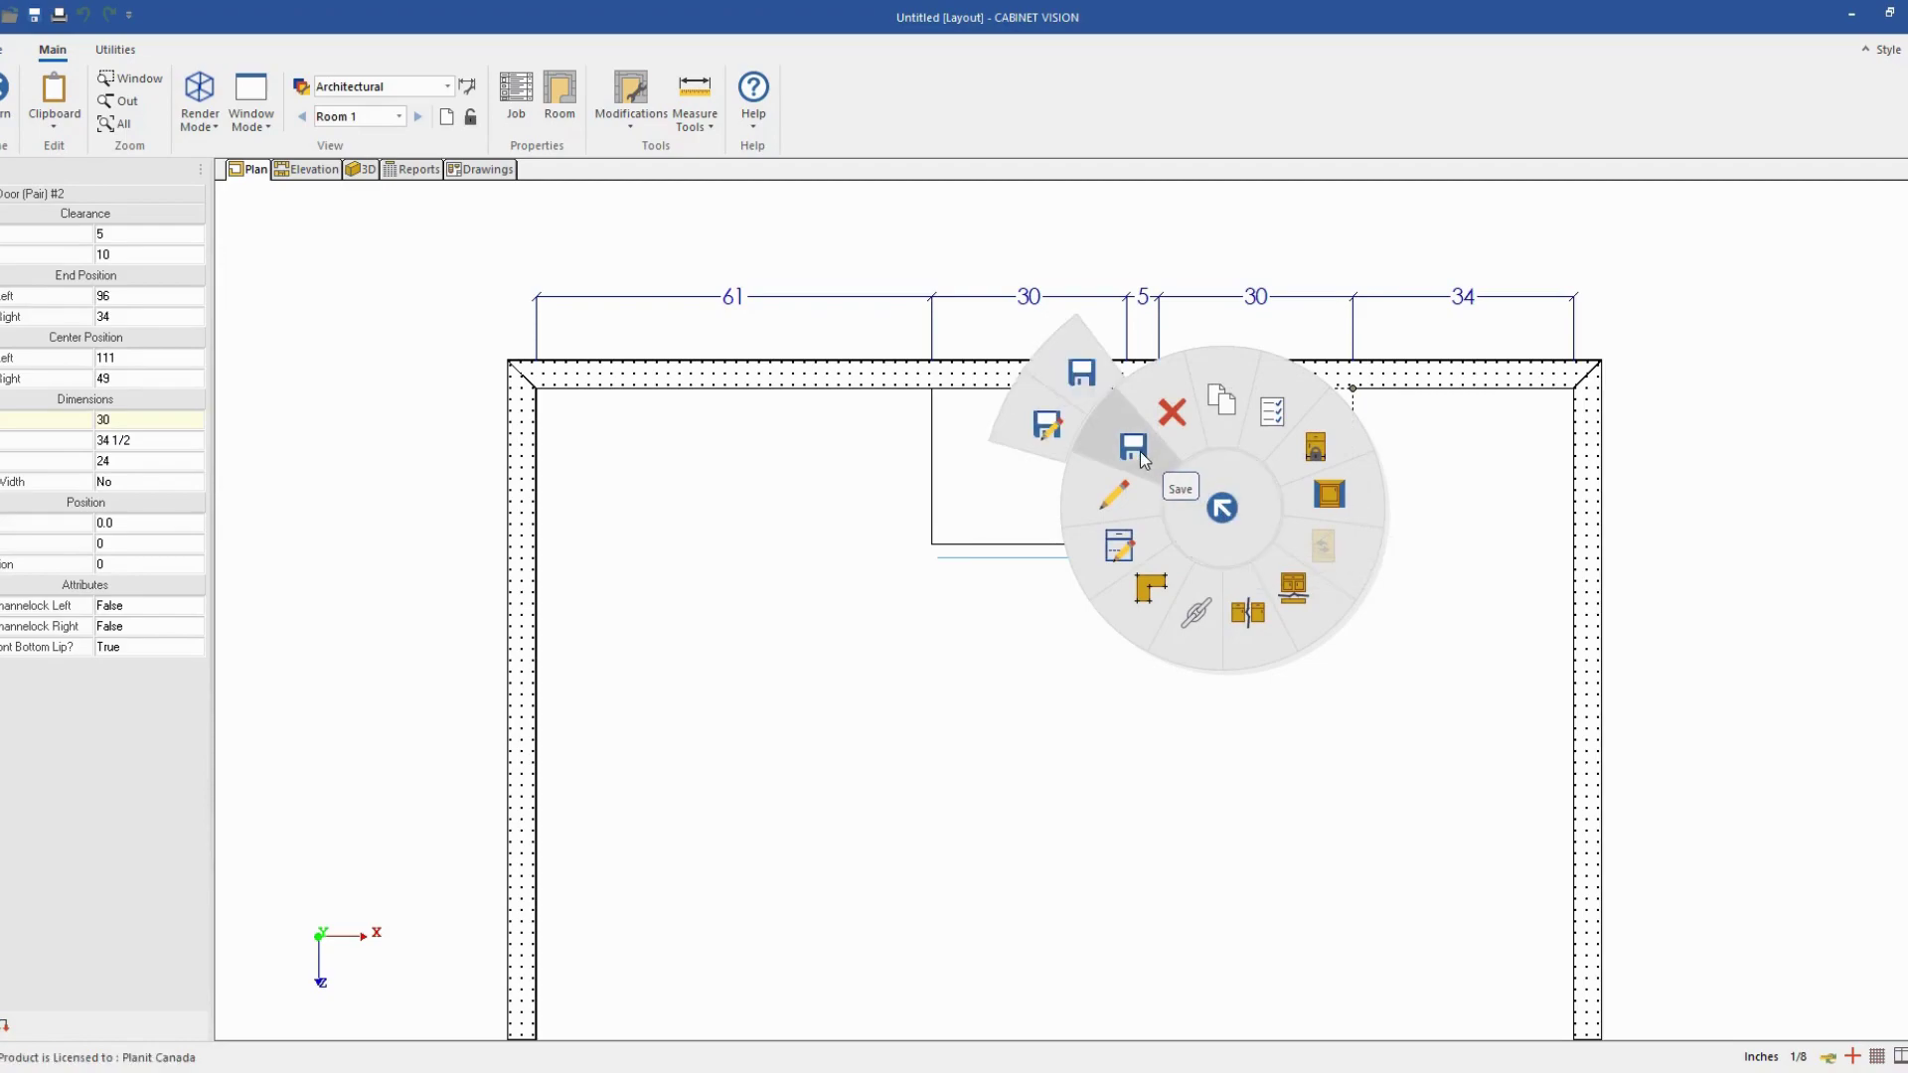
pyautogui.click(1051, 433)
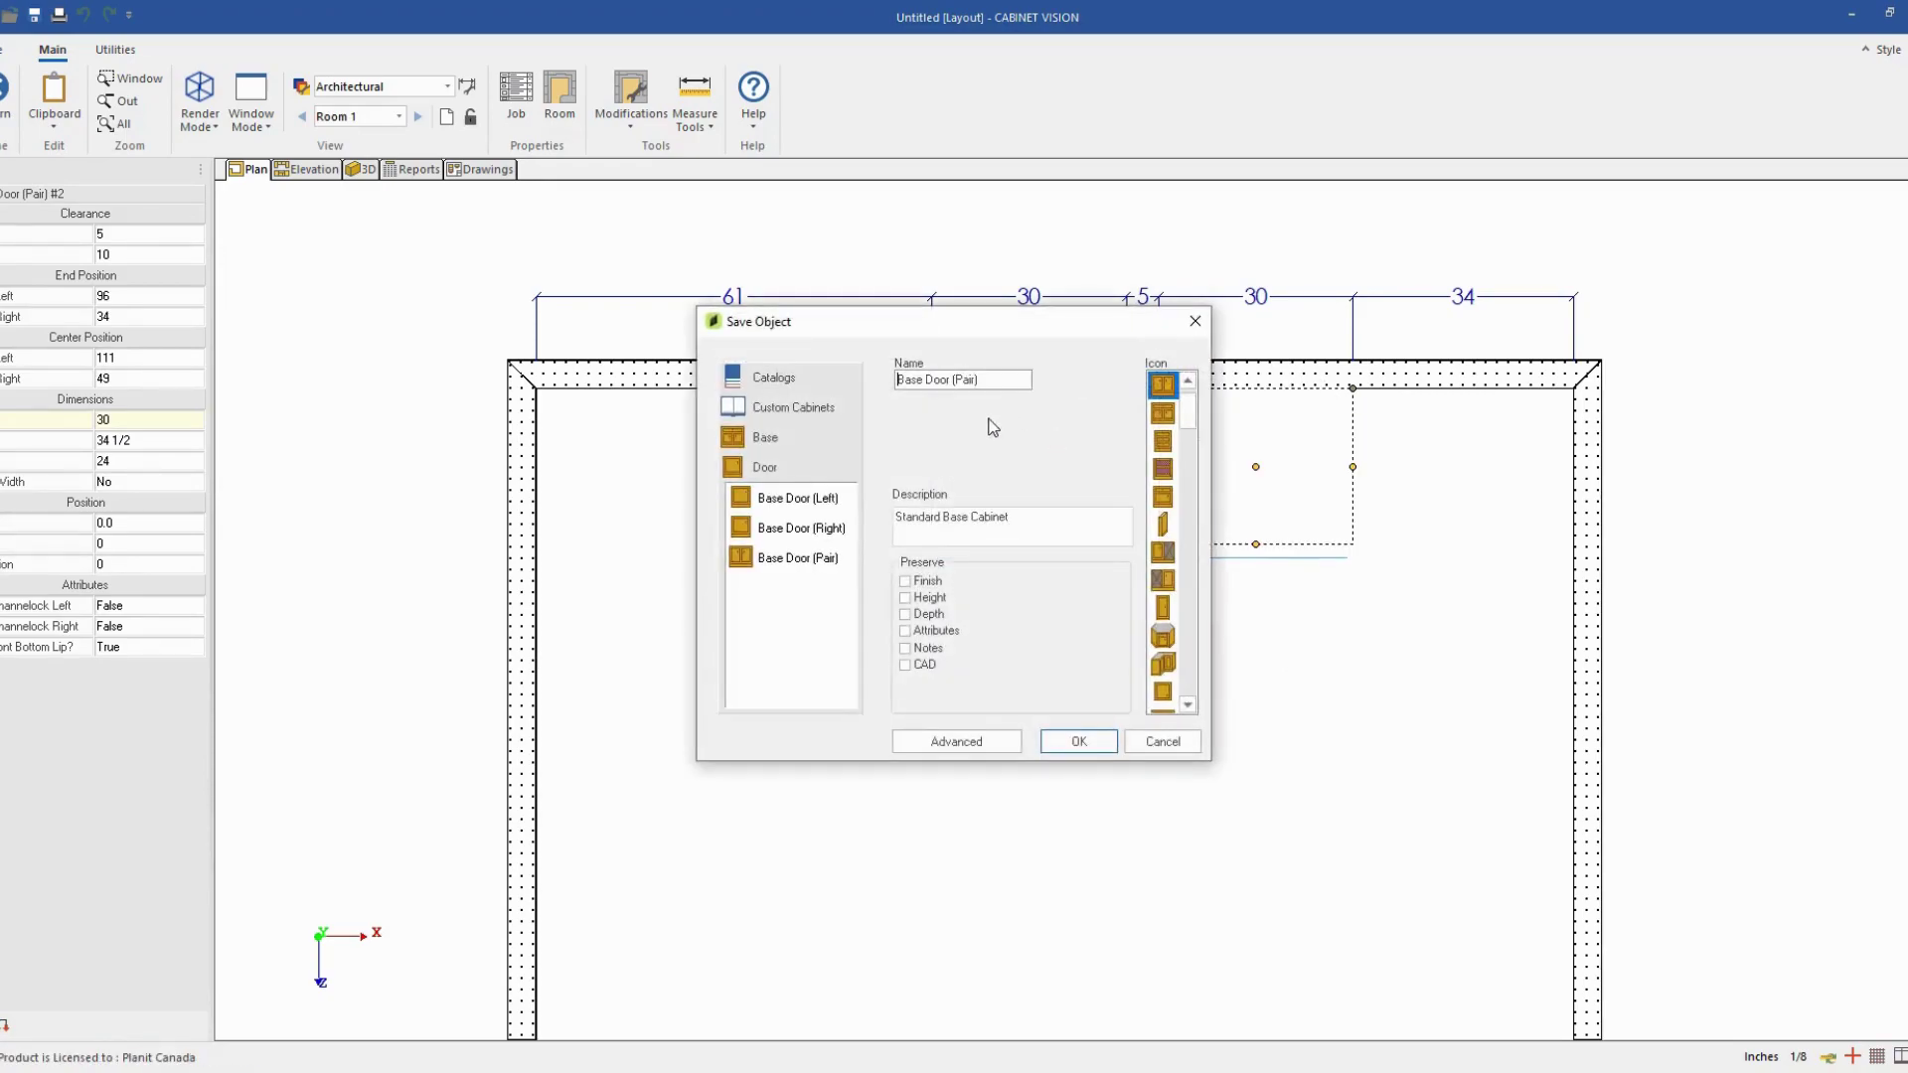
pyautogui.moveTo(982, 379); pyautogui.dragTo(682, 362)
pyautogui.write('Custom Built-In MW')
# Assign the microwave icon to the new object and save it in the Custom Cabinets catalog under Base Door.
pyautogui.click(1189, 444)
pyautogui.moveTo(1189, 444); pyautogui.dragTo(1201, 502)
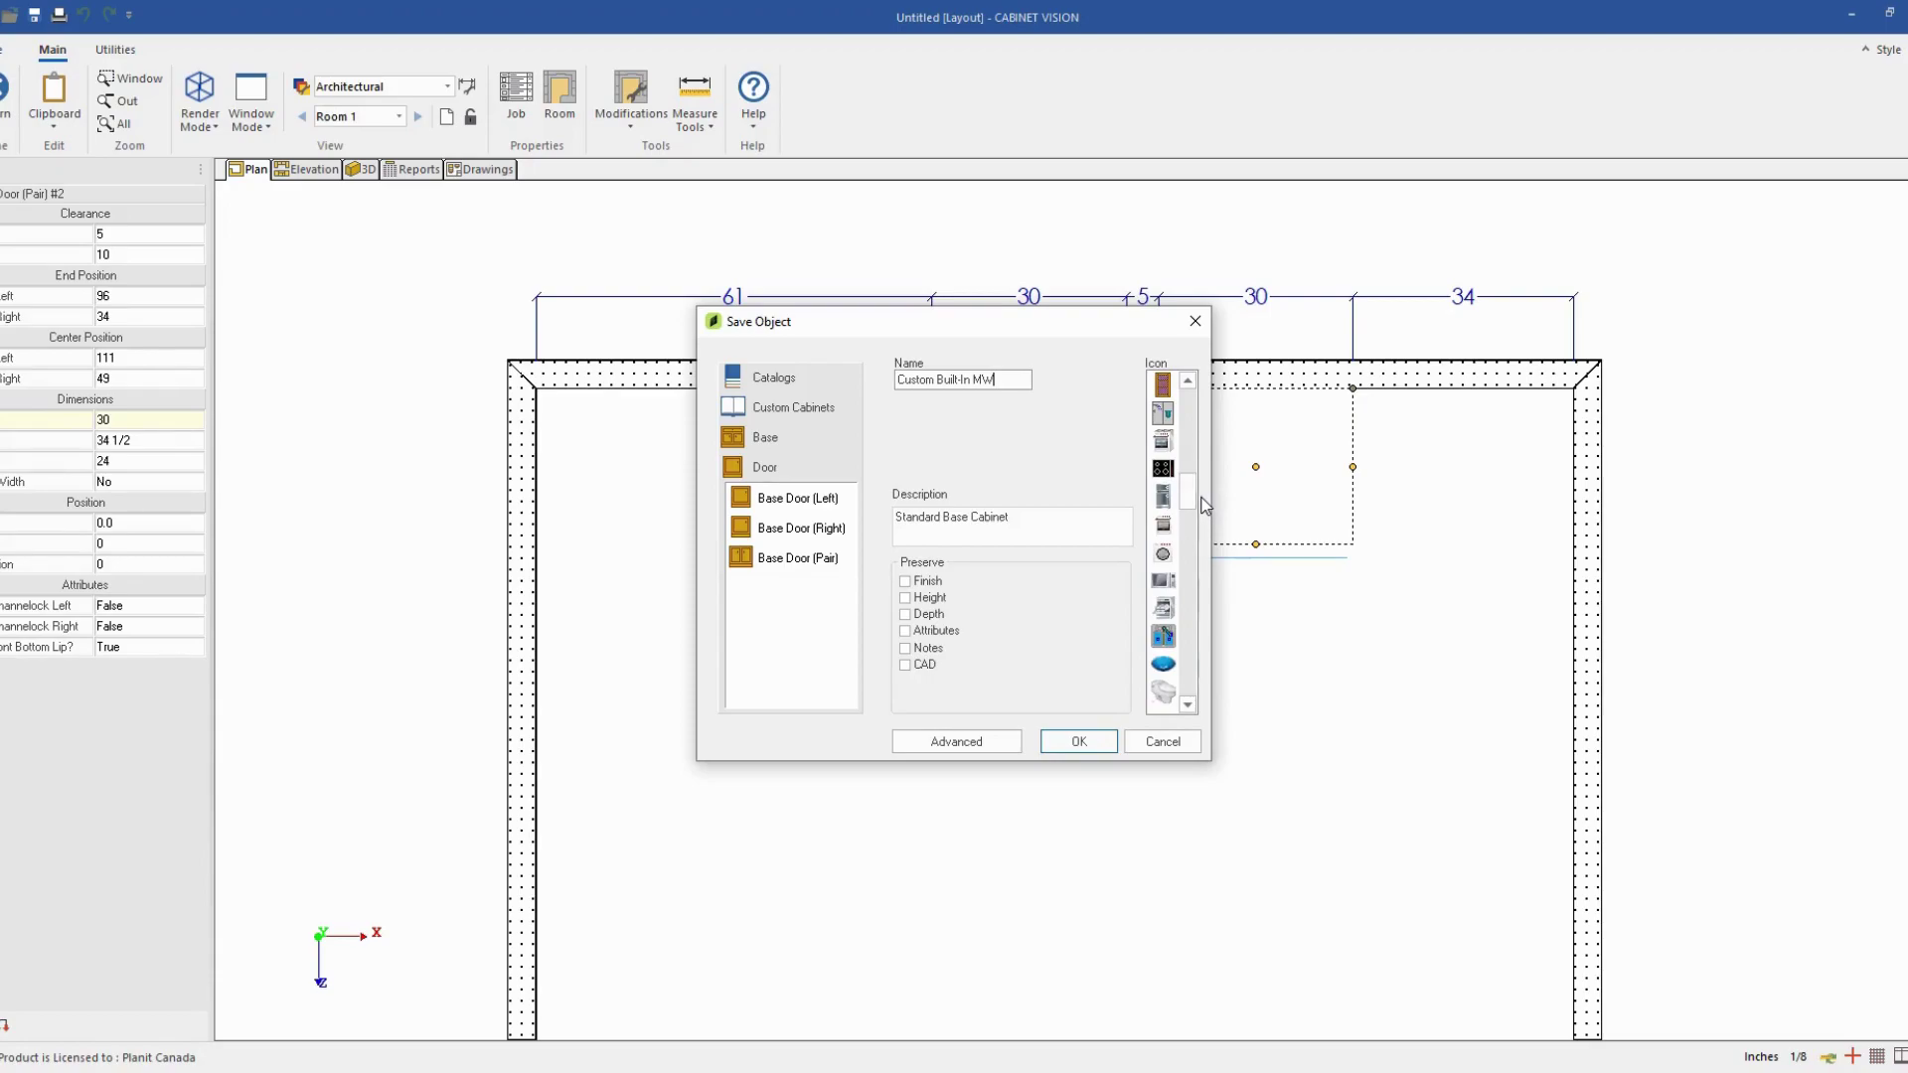
pyautogui.click(1166, 588)
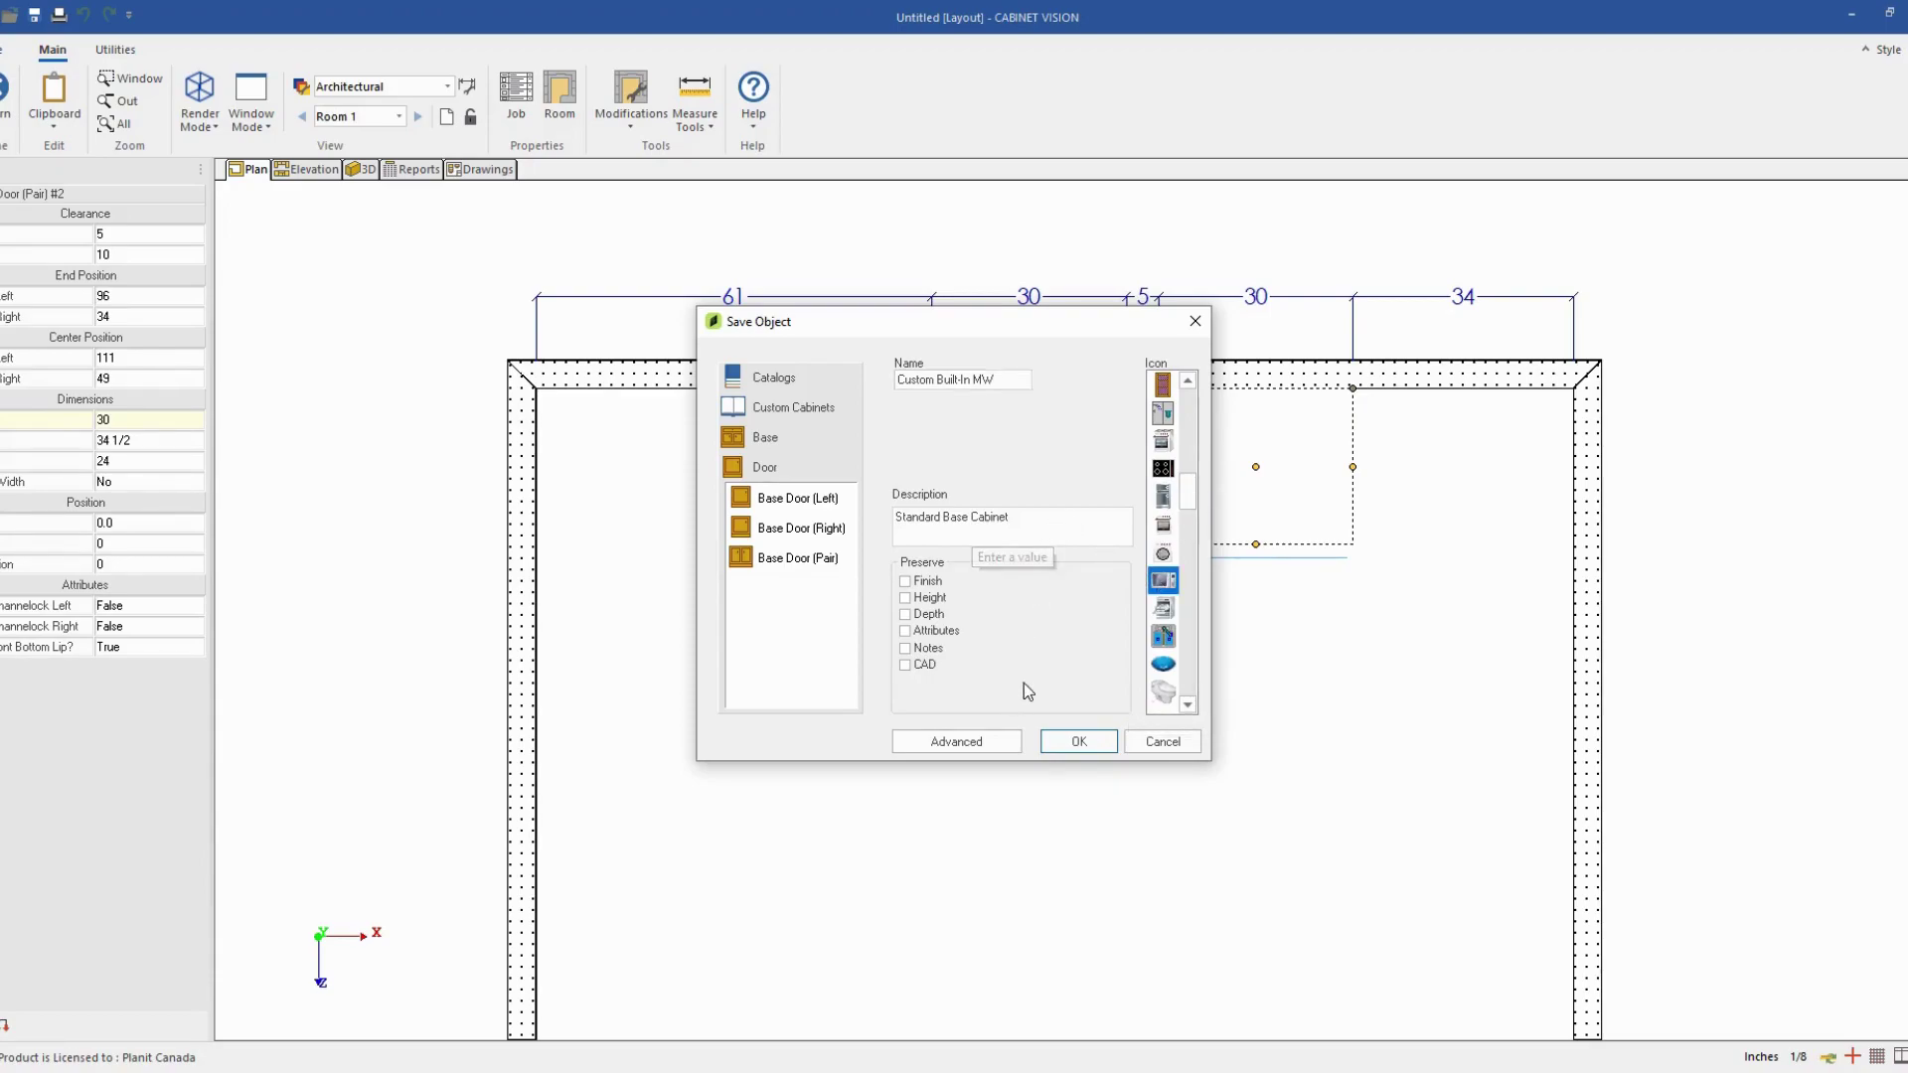
pyautogui.click(1107, 747)
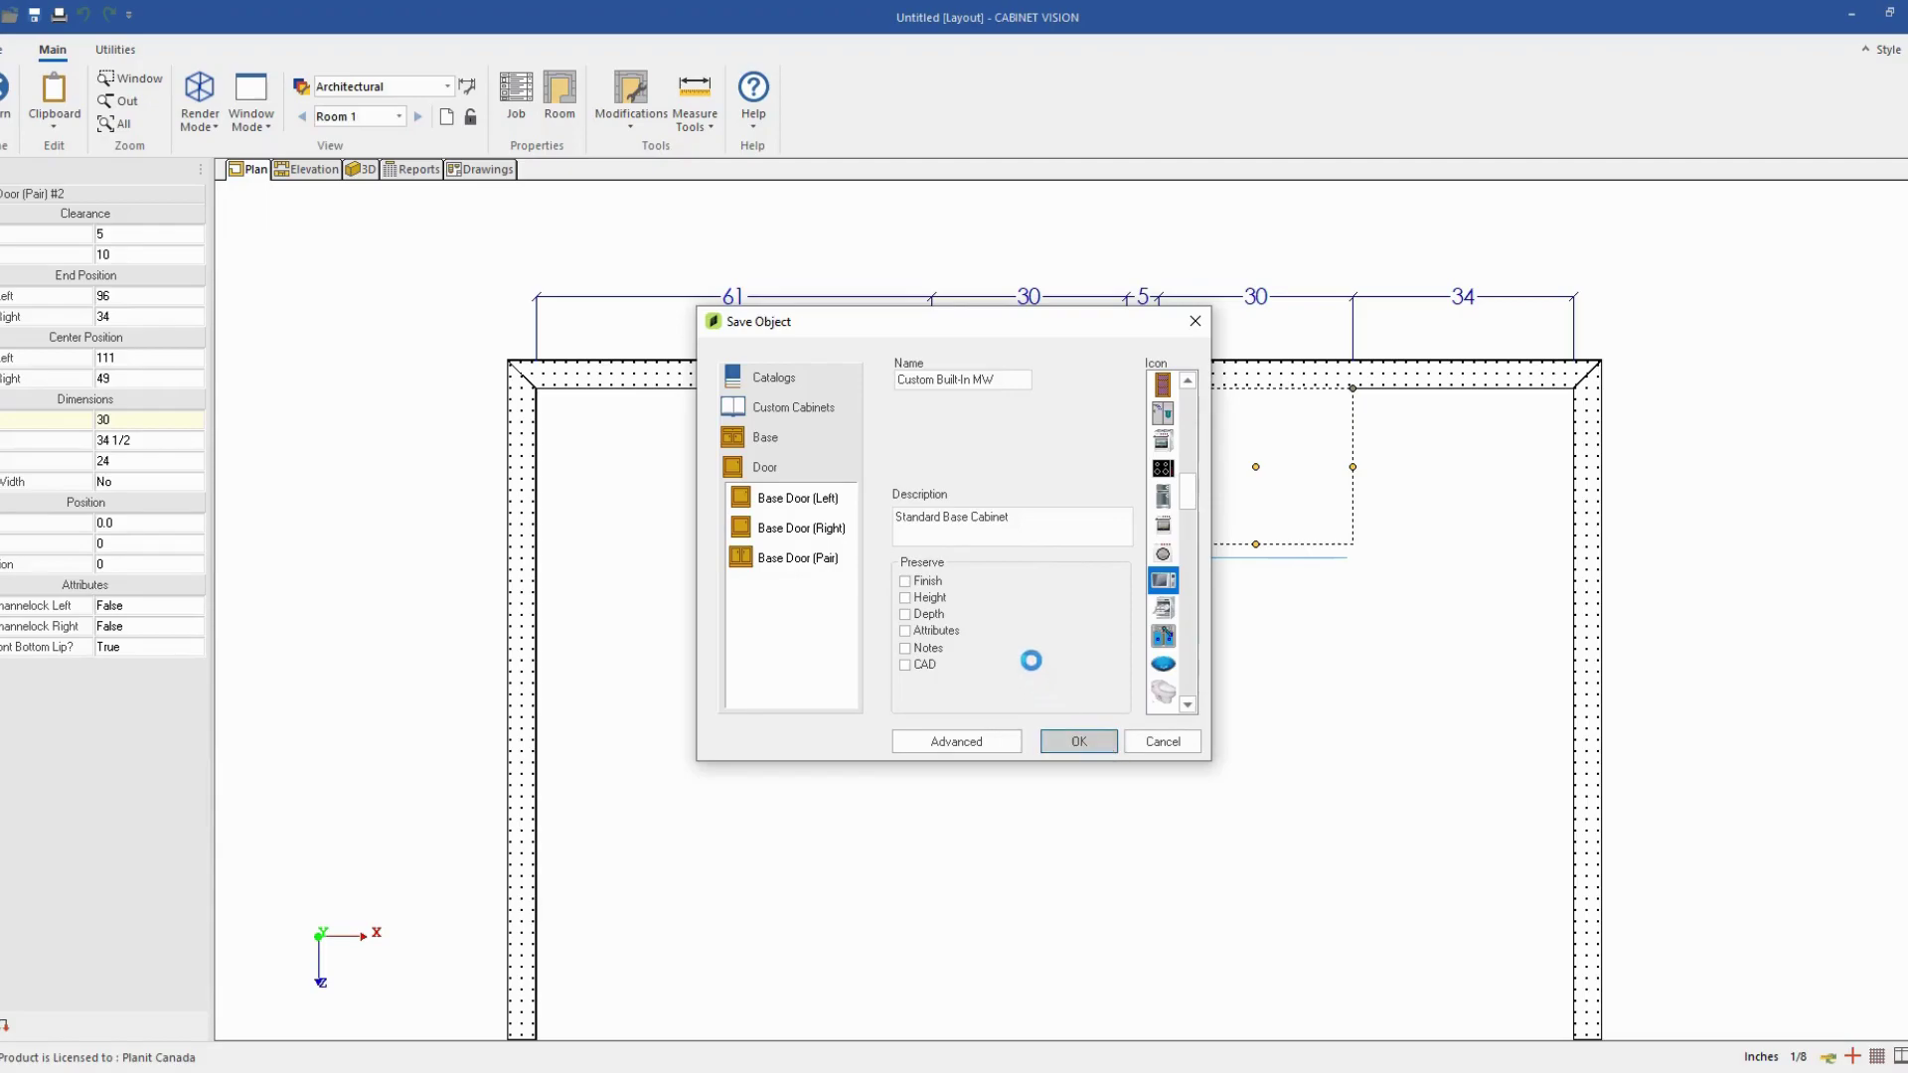
# Check the saved Custom Built-In MW cabinet in the object catalog's Base Door list.
pyautogui.click(963, 647)
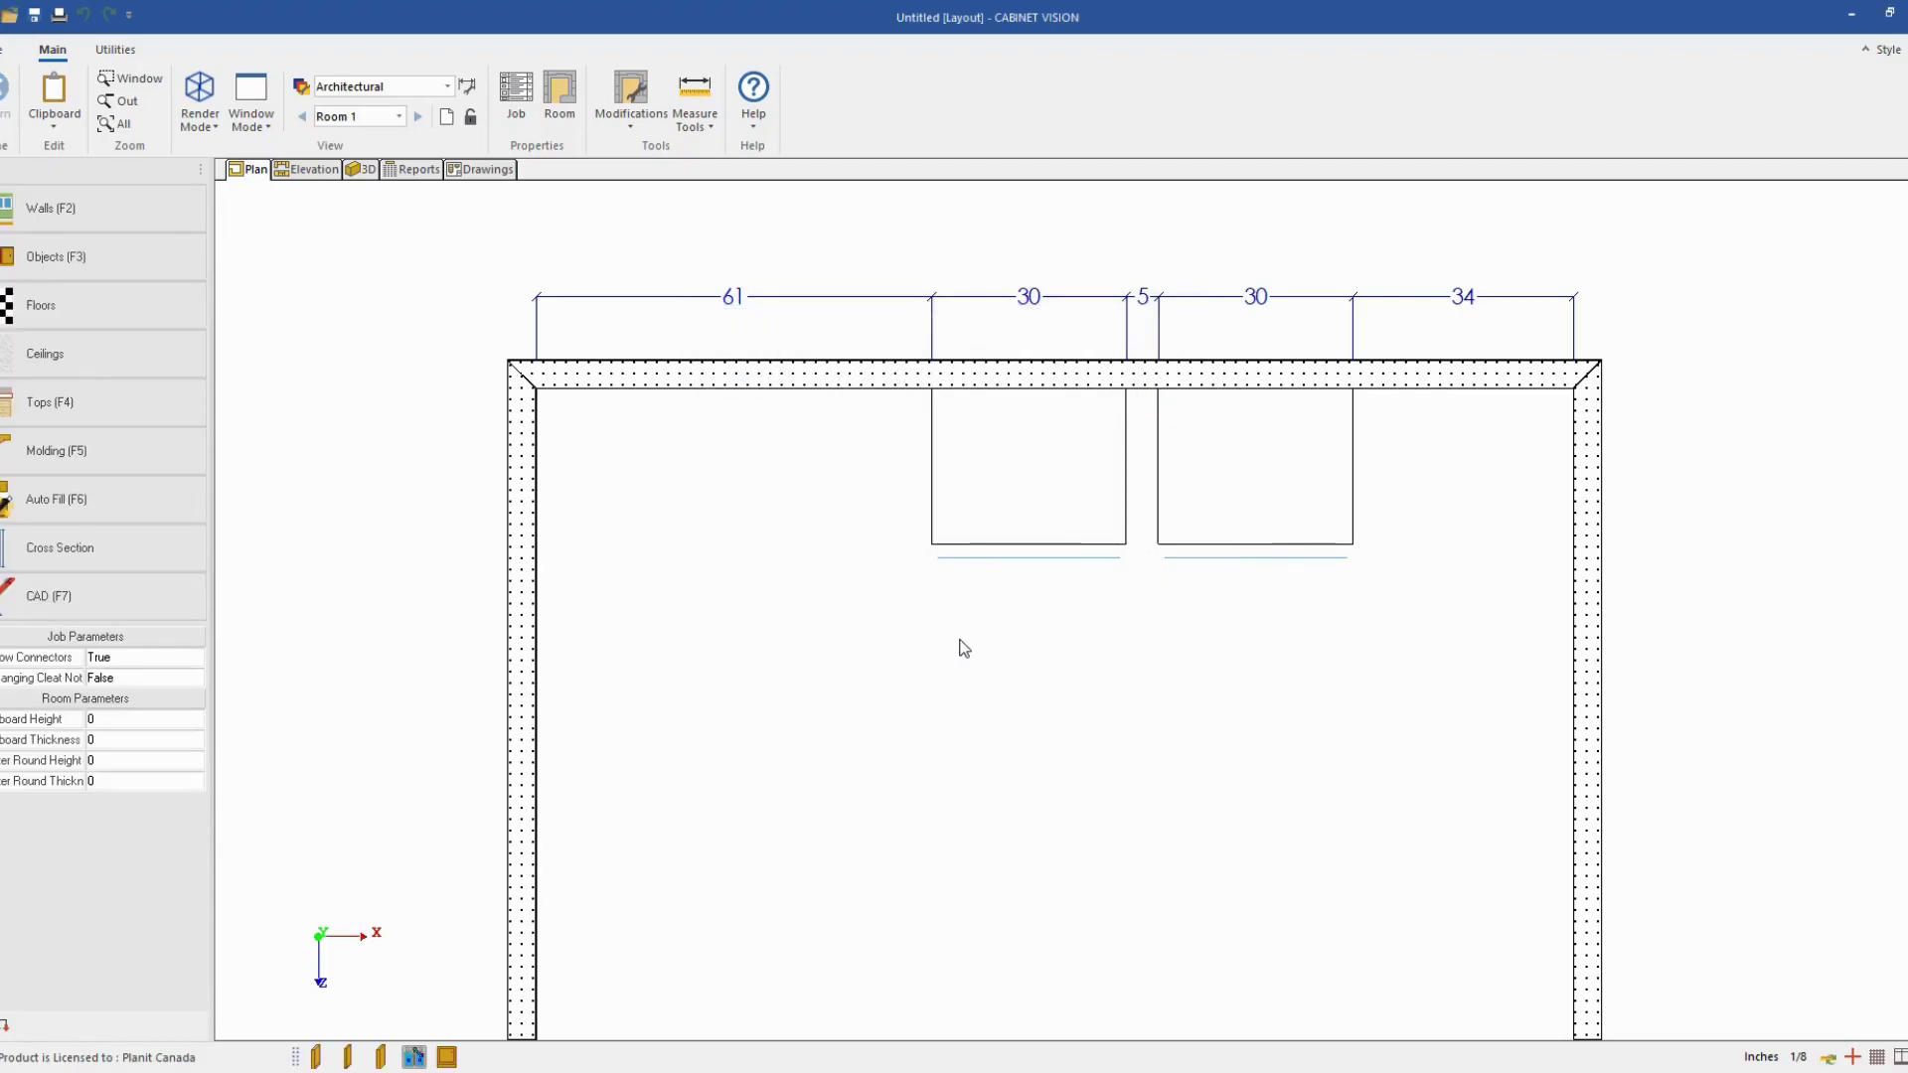
pyautogui.click(132, 274)
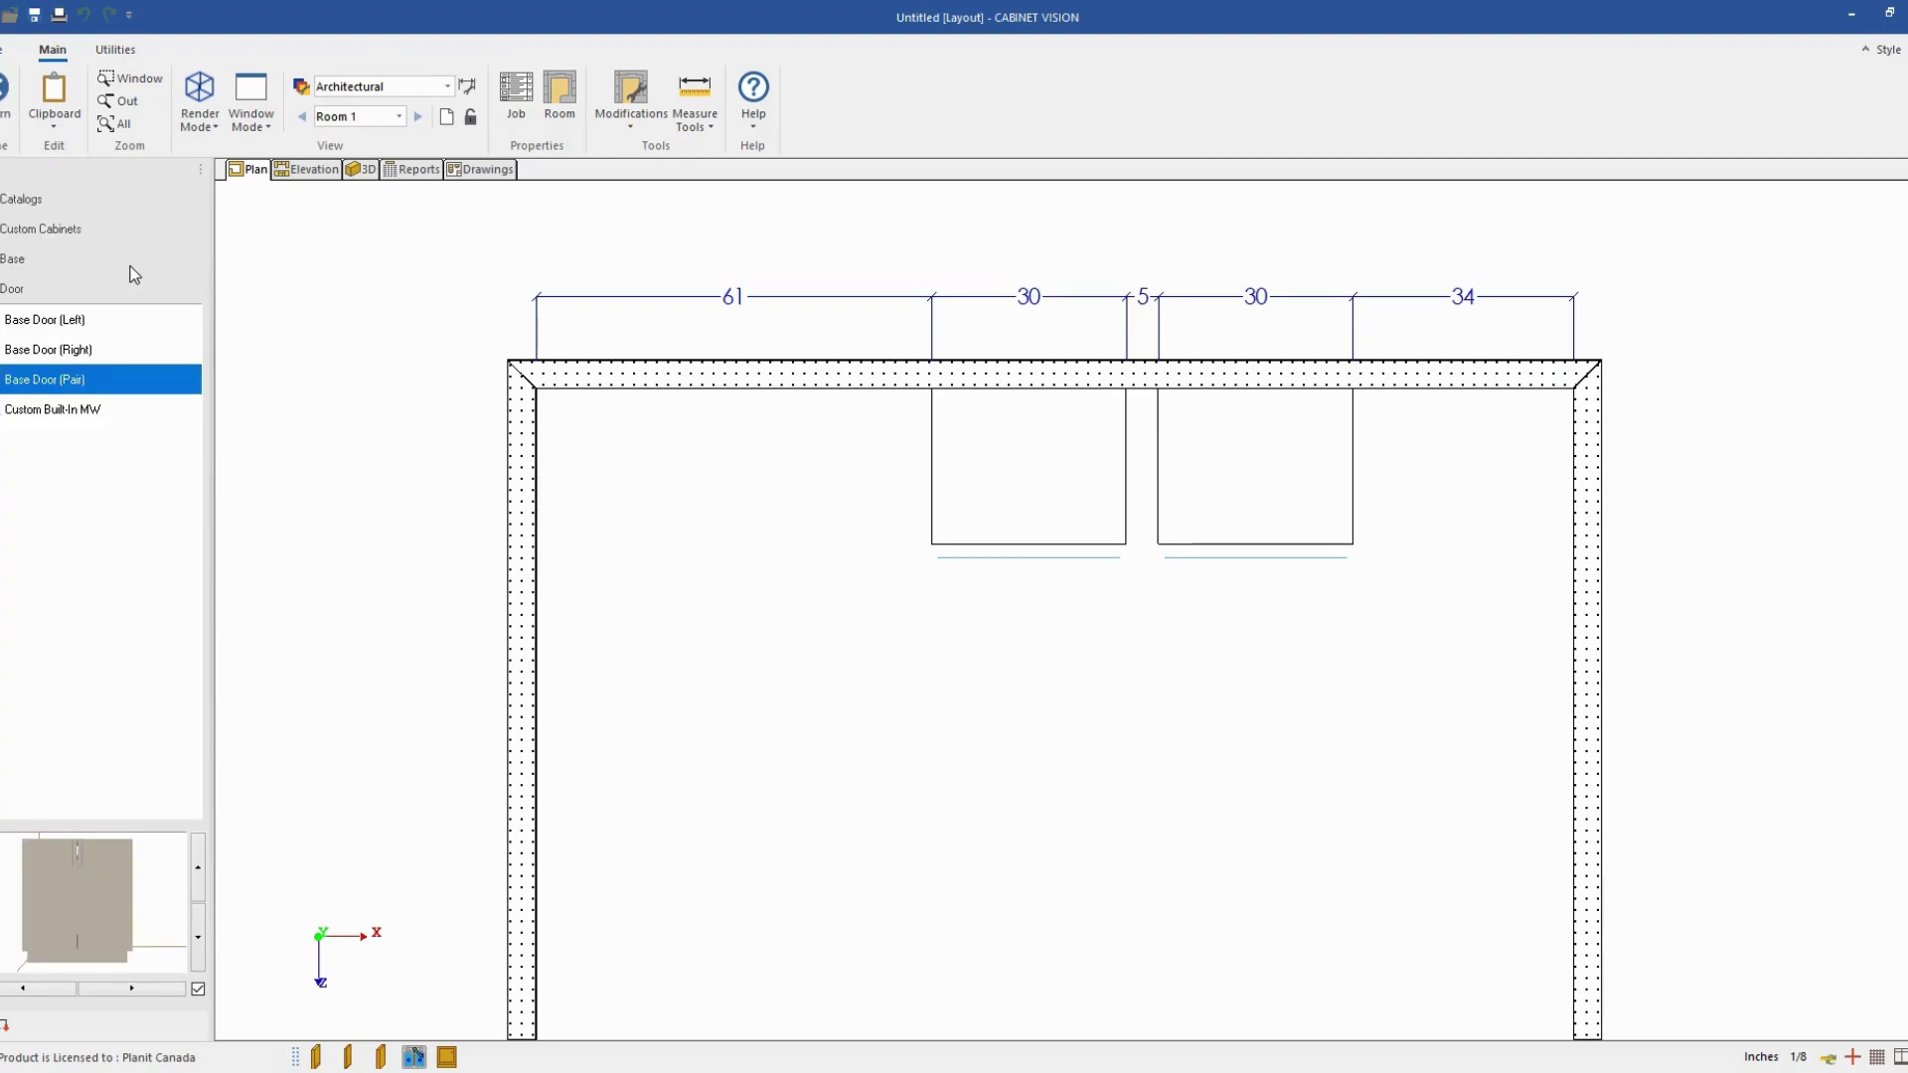
pyautogui.click(45, 411)
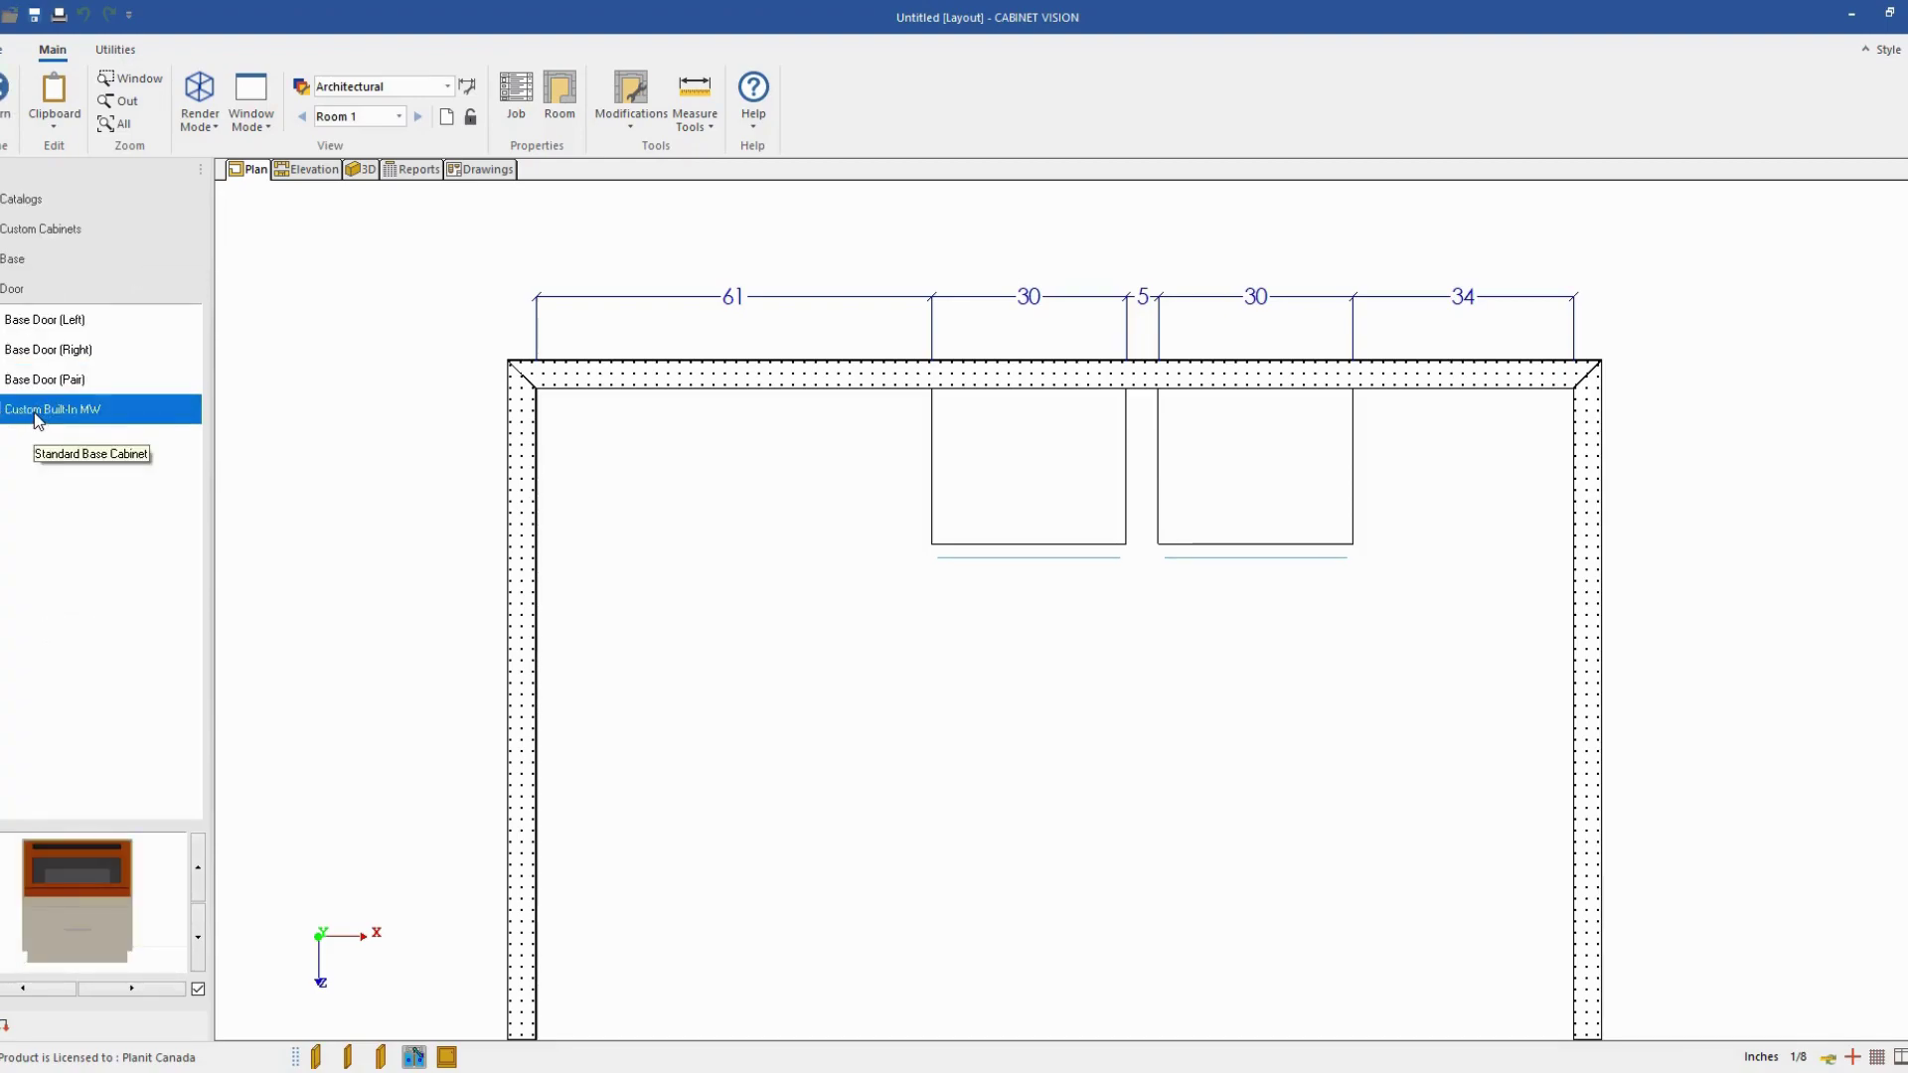
# Place the Custom Built-In MW cabinet against the room's left wall and set its width to 24 inches.
pyautogui.click(609, 651)
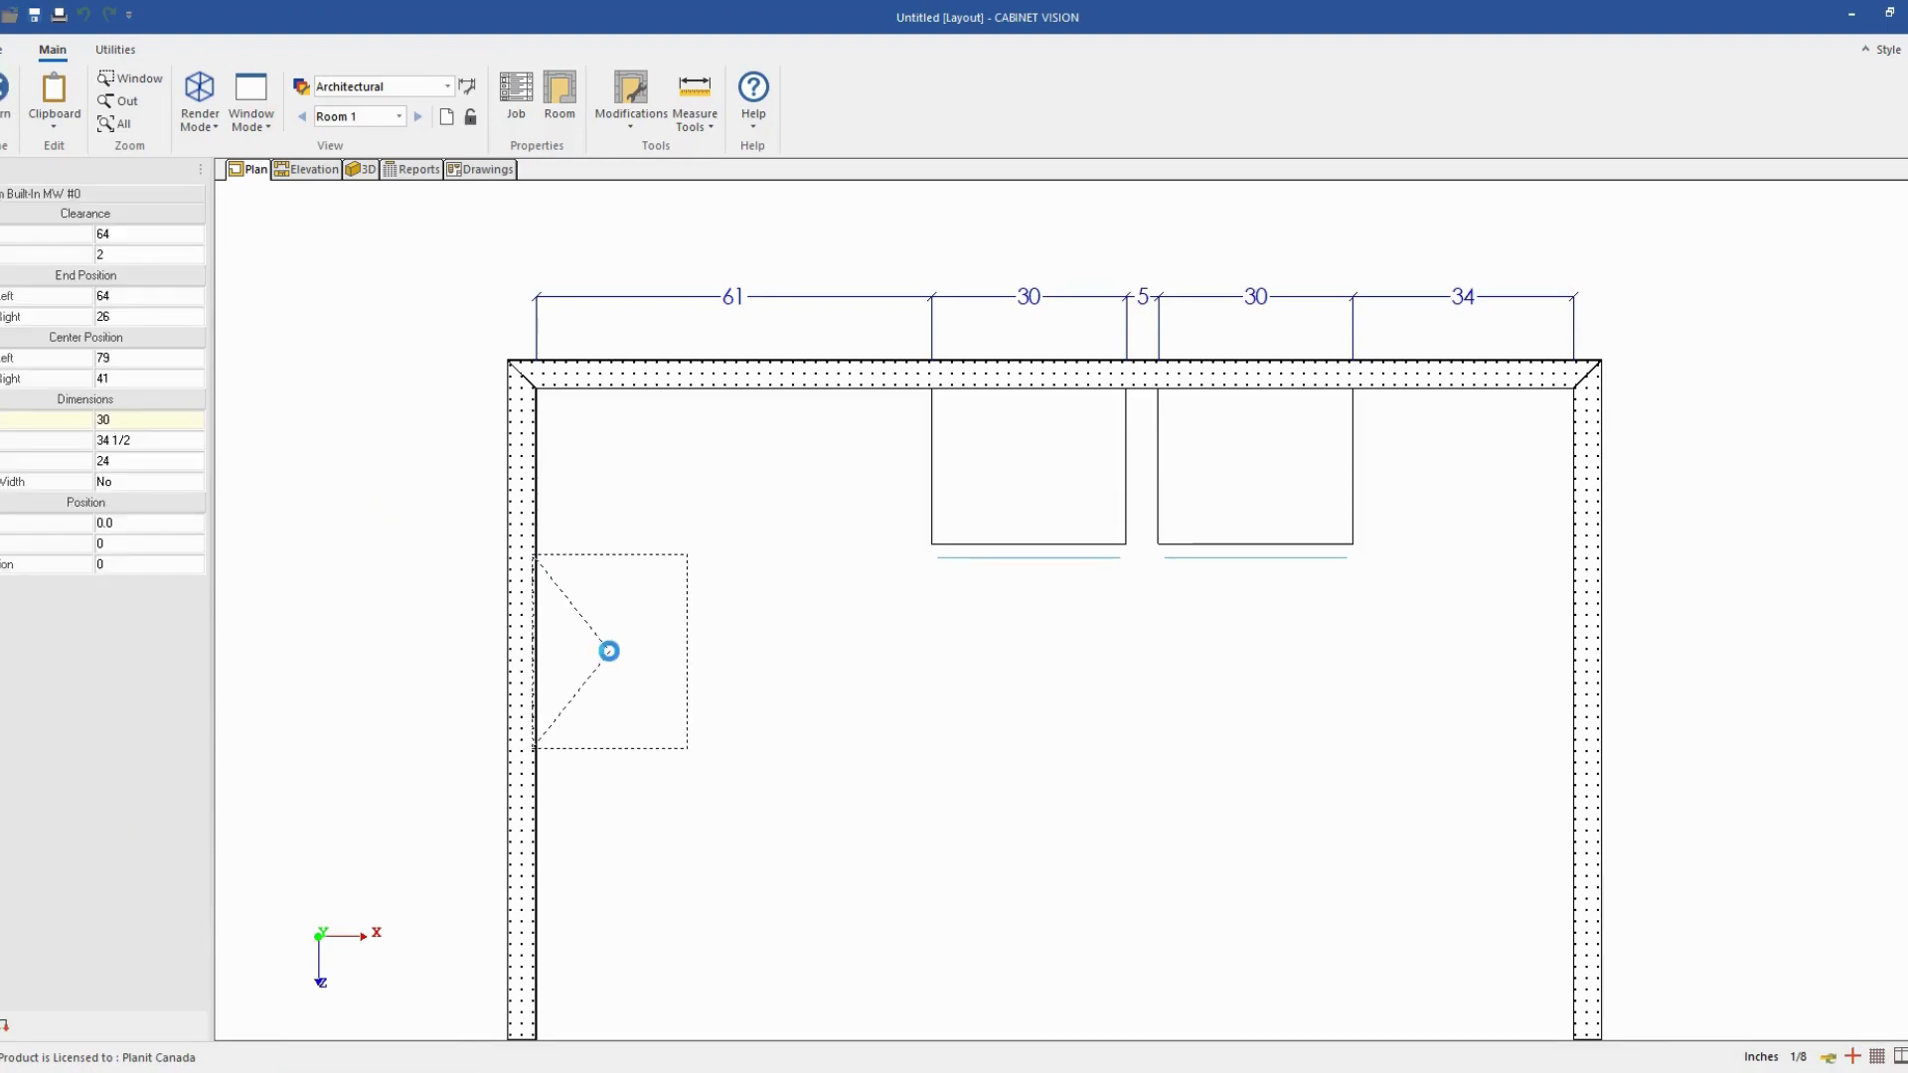
pyautogui.click(639, 667)
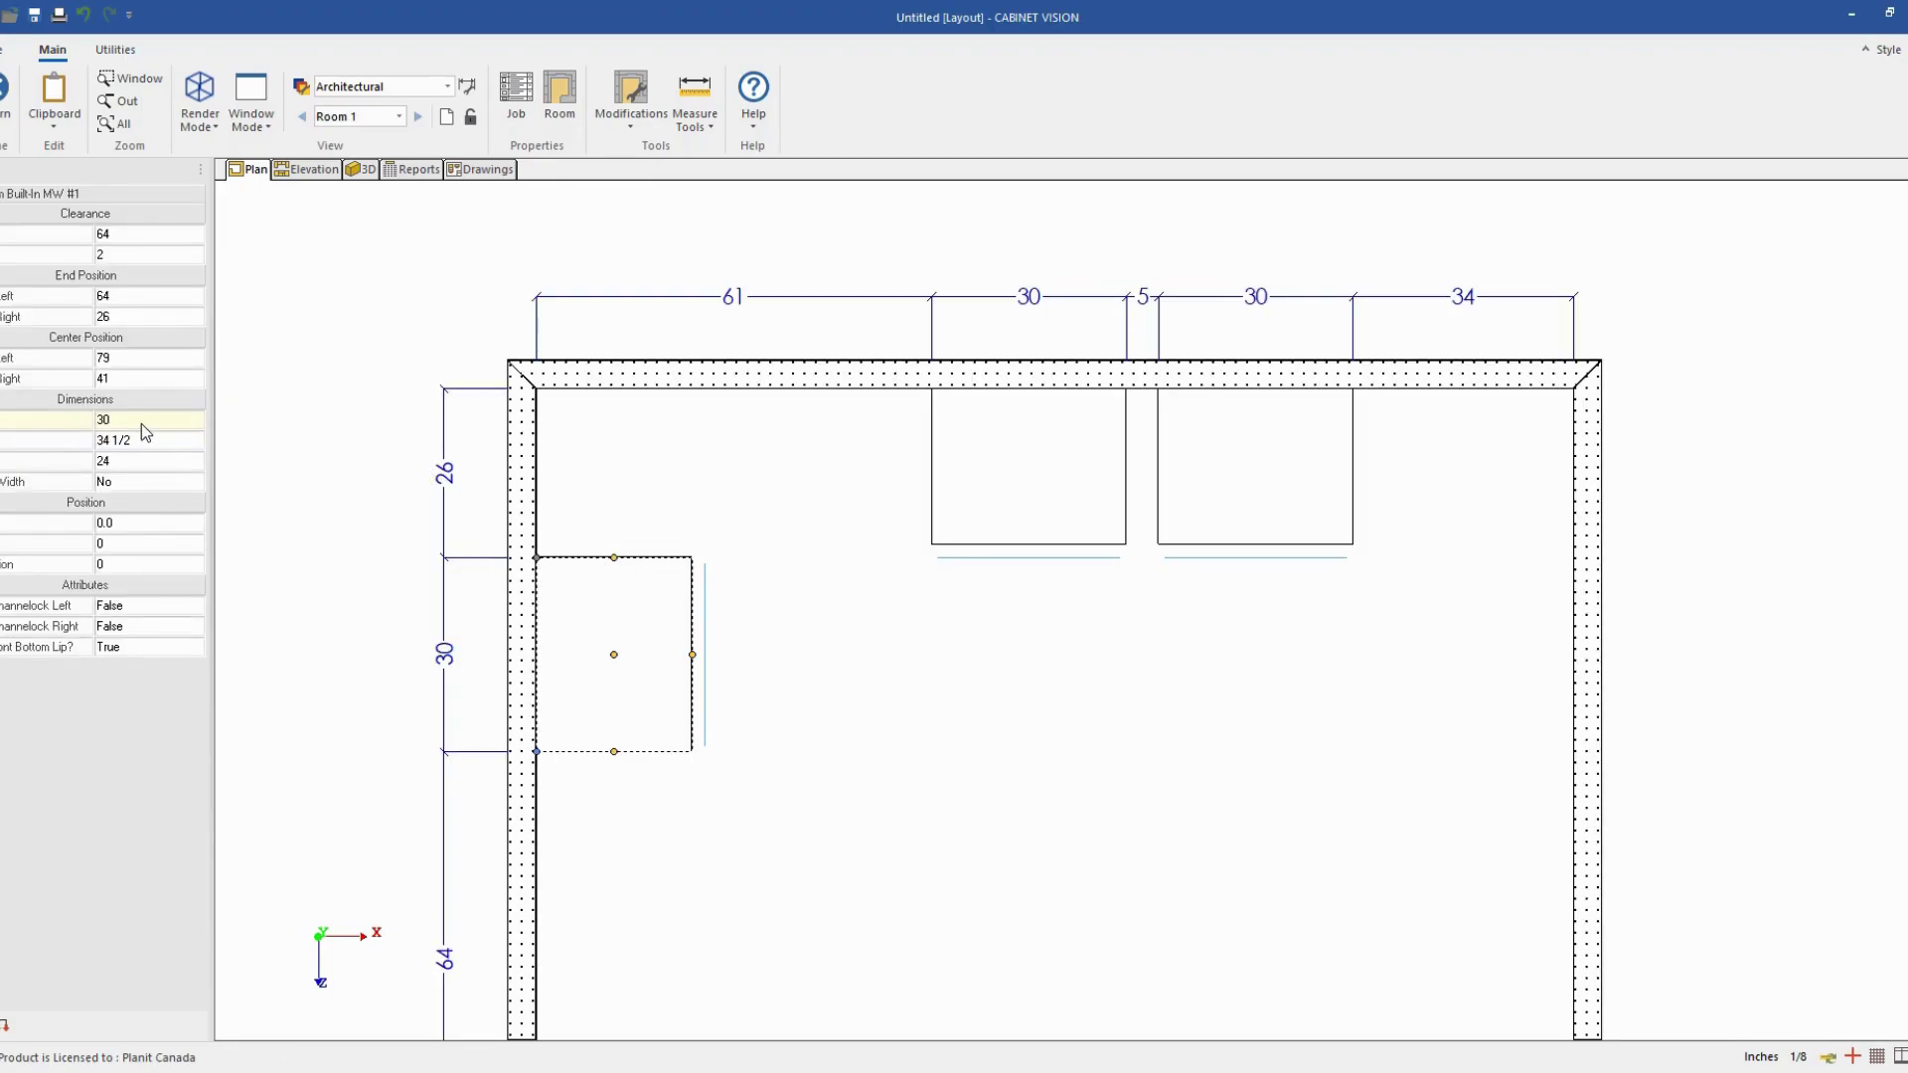
pyautogui.write('24')
pyautogui.press('Return')
pyautogui.press('Return')
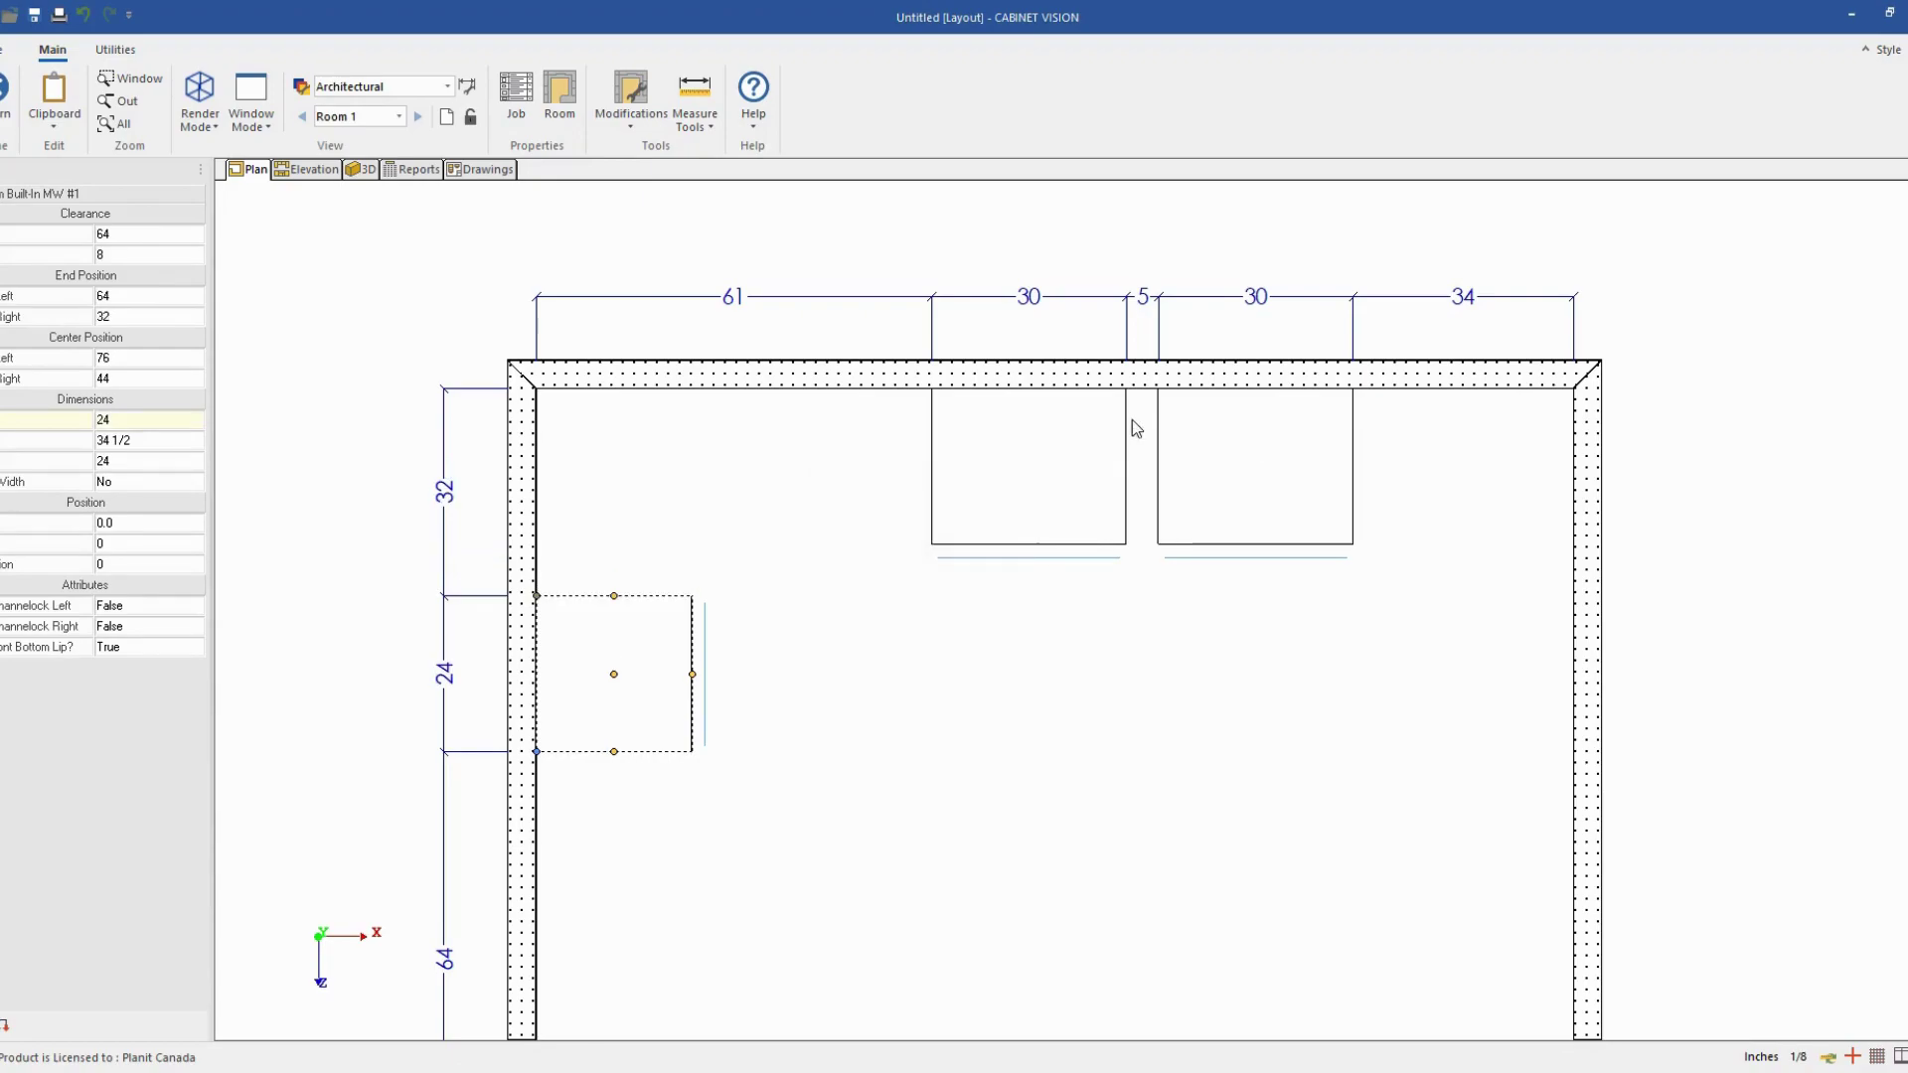
# Set the placed microwave cabinet's depth to 18 inches and inspect its assembly from an angle in 3D.
pyautogui.click(136, 462)
pyautogui.write('18')
pyautogui.press('Return')
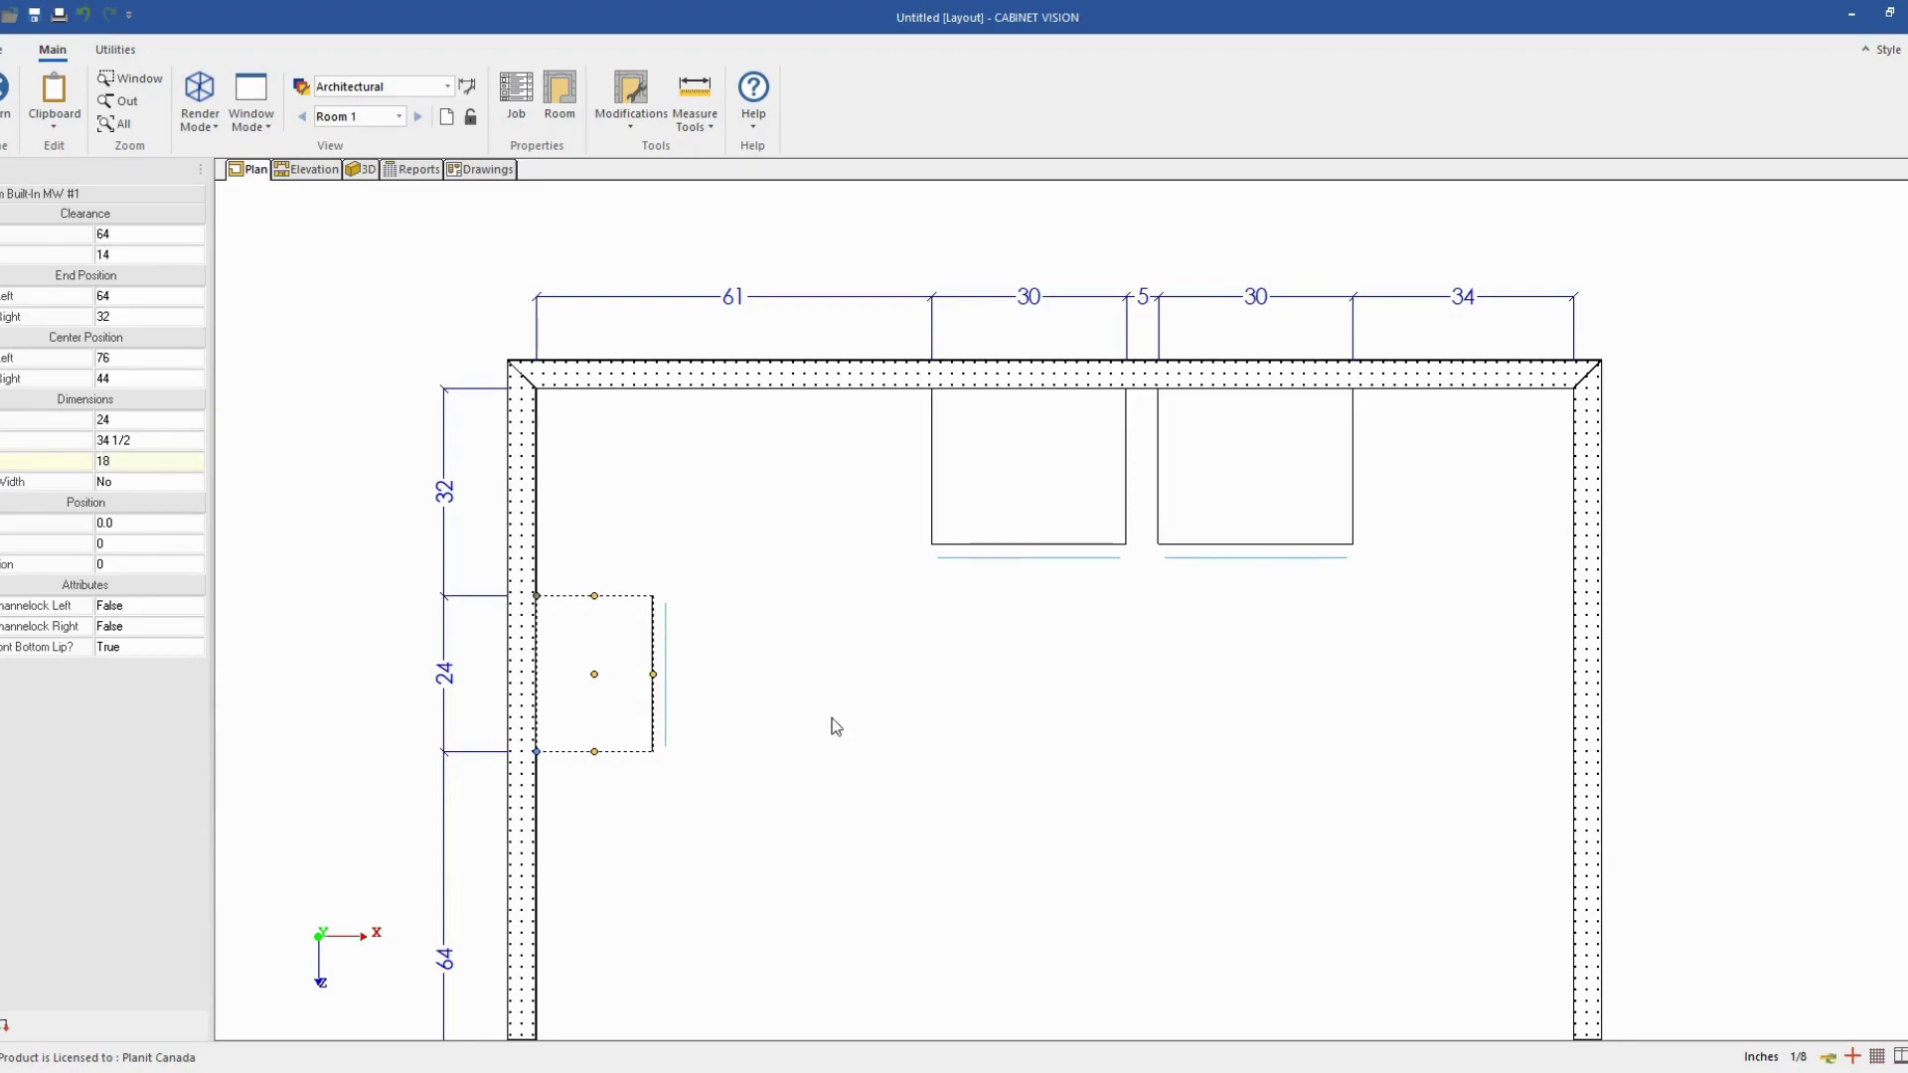
pyautogui.doubleClick(644, 695)
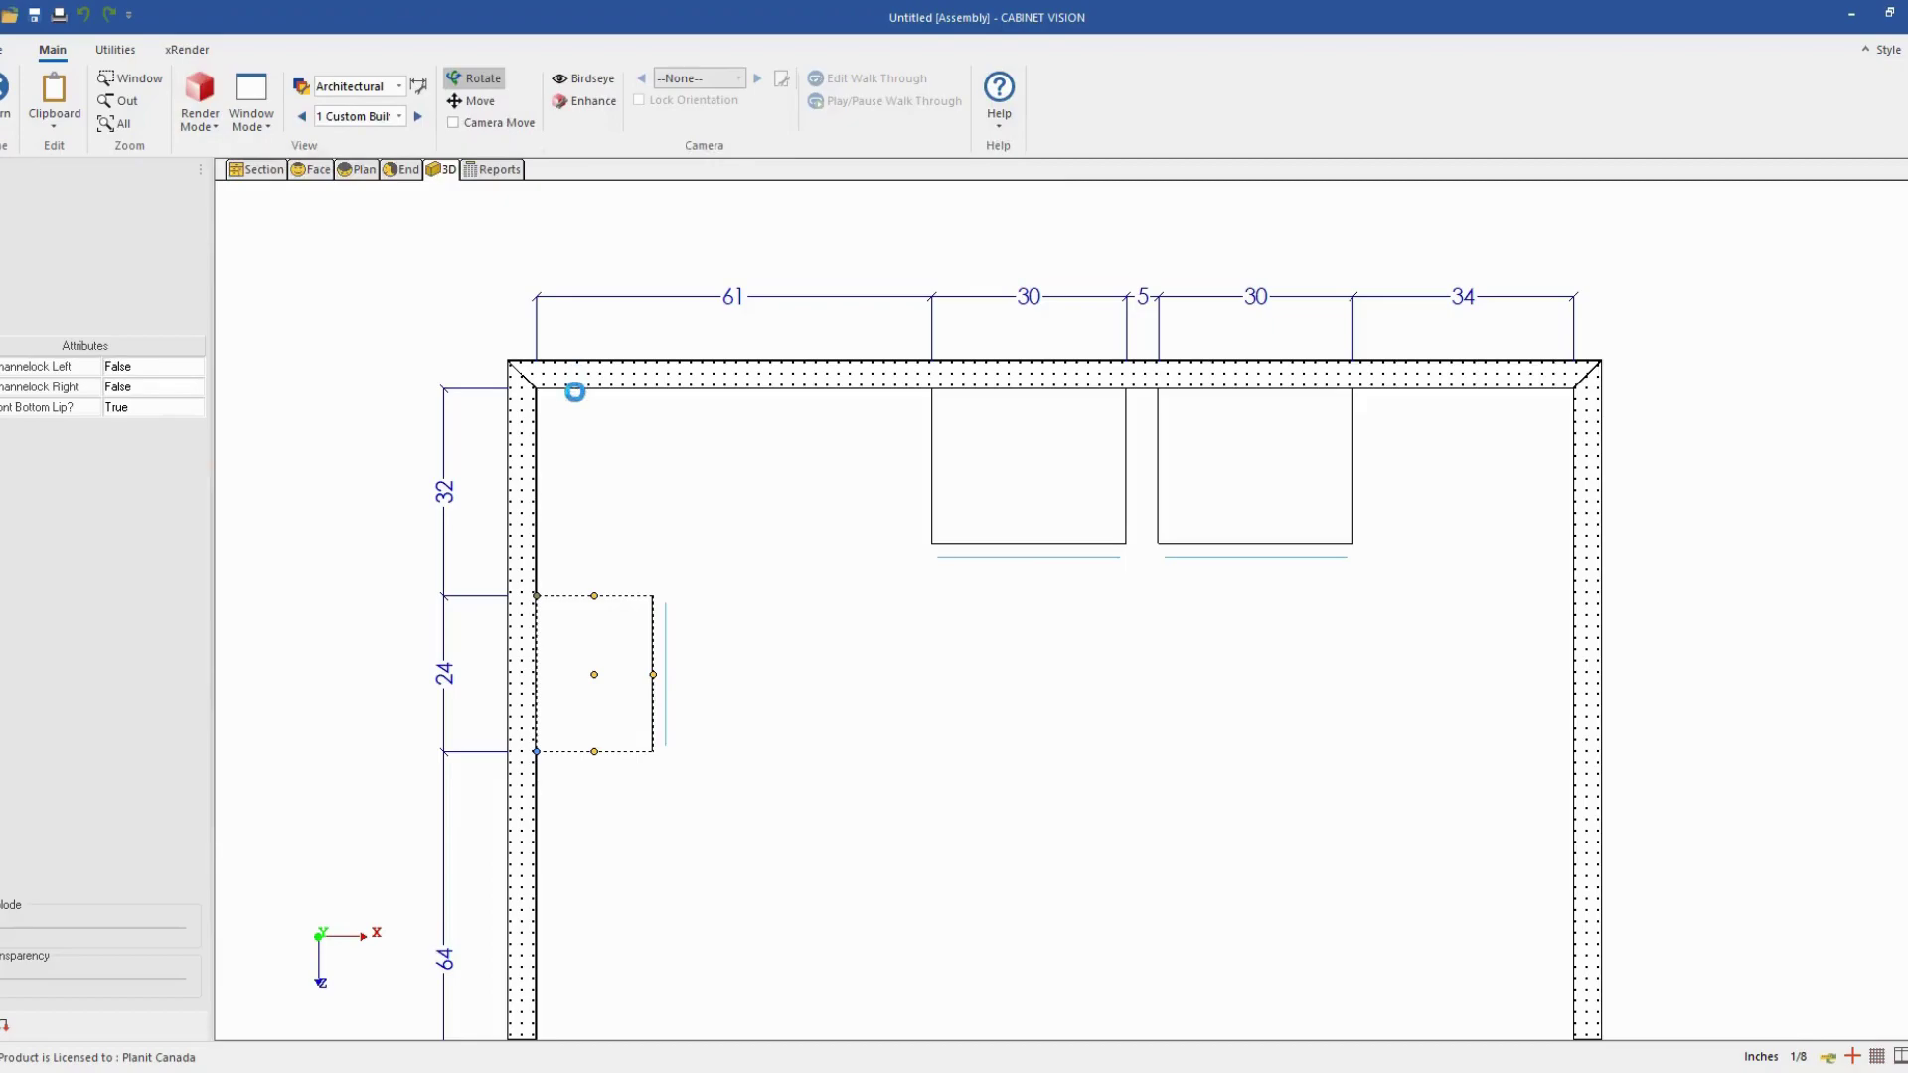
pyautogui.moveTo(1004, 457); pyautogui.dragTo(1212, 664)
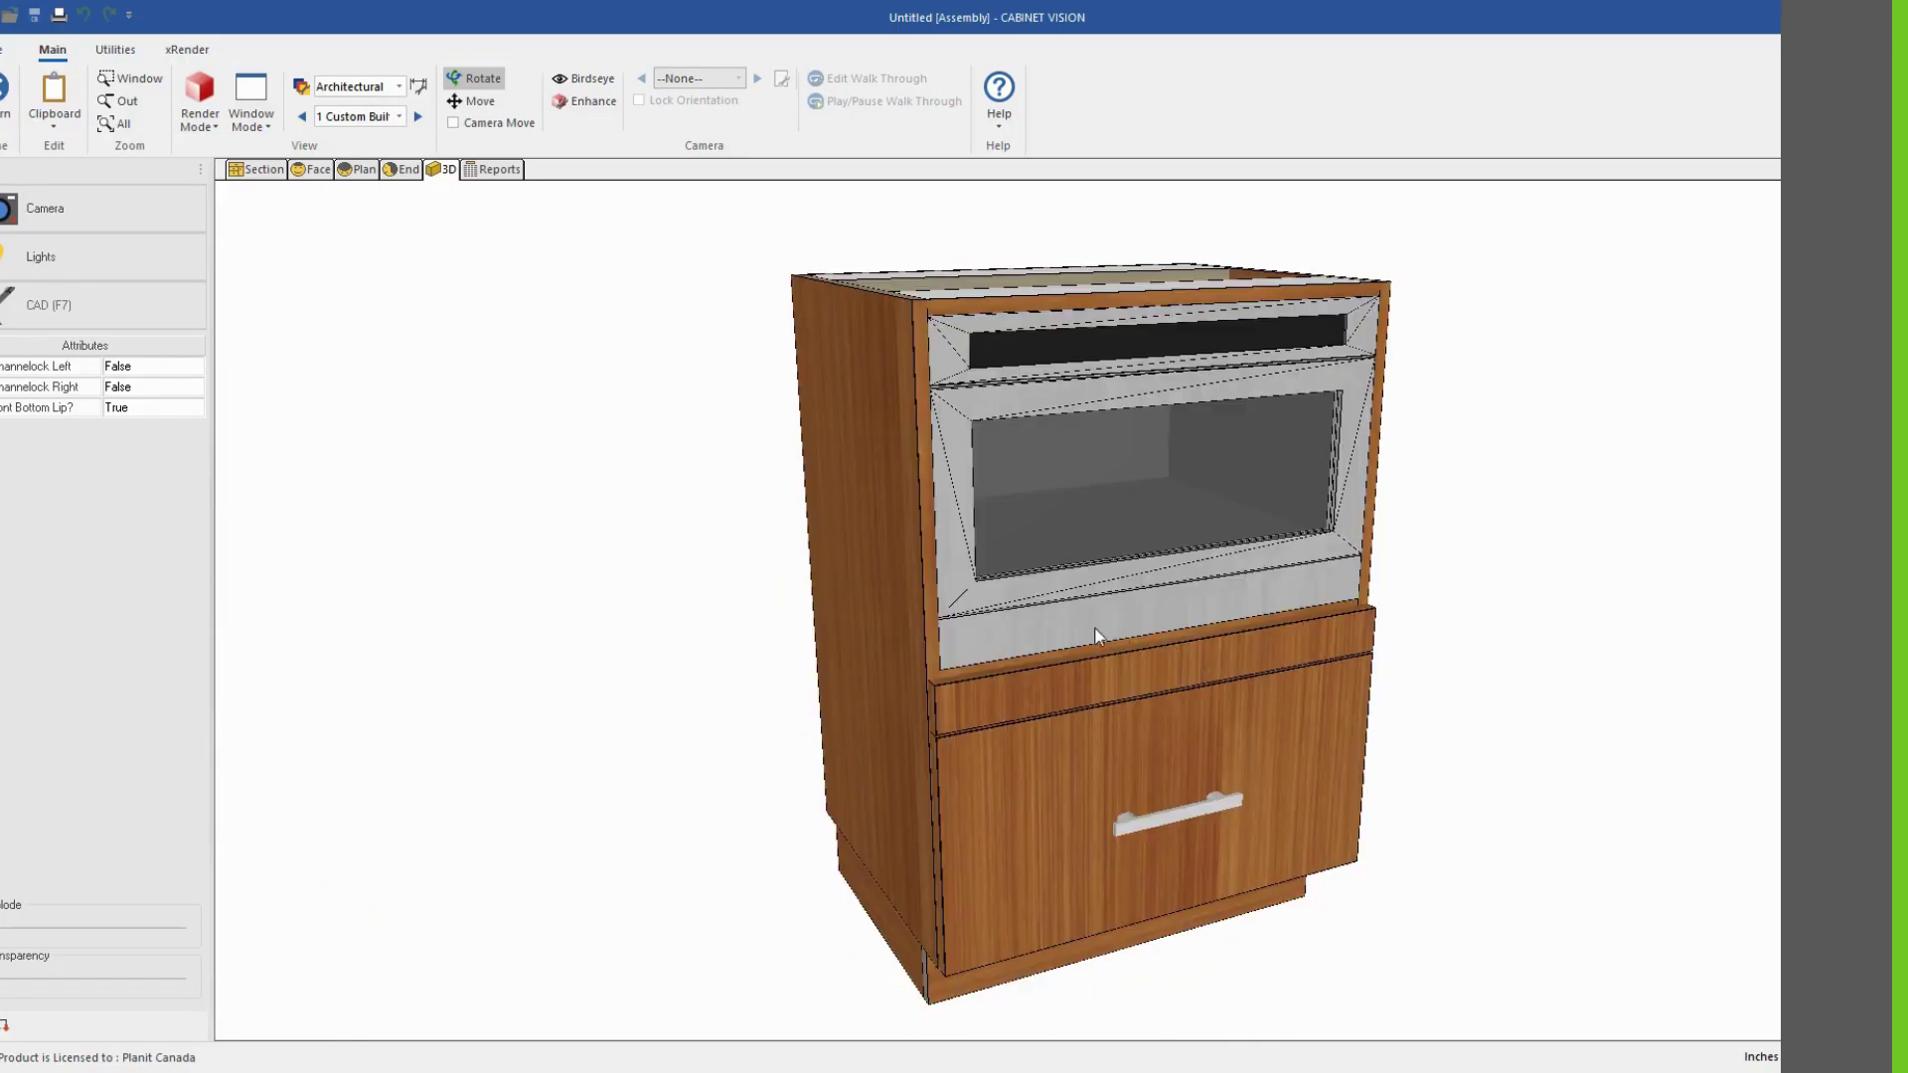